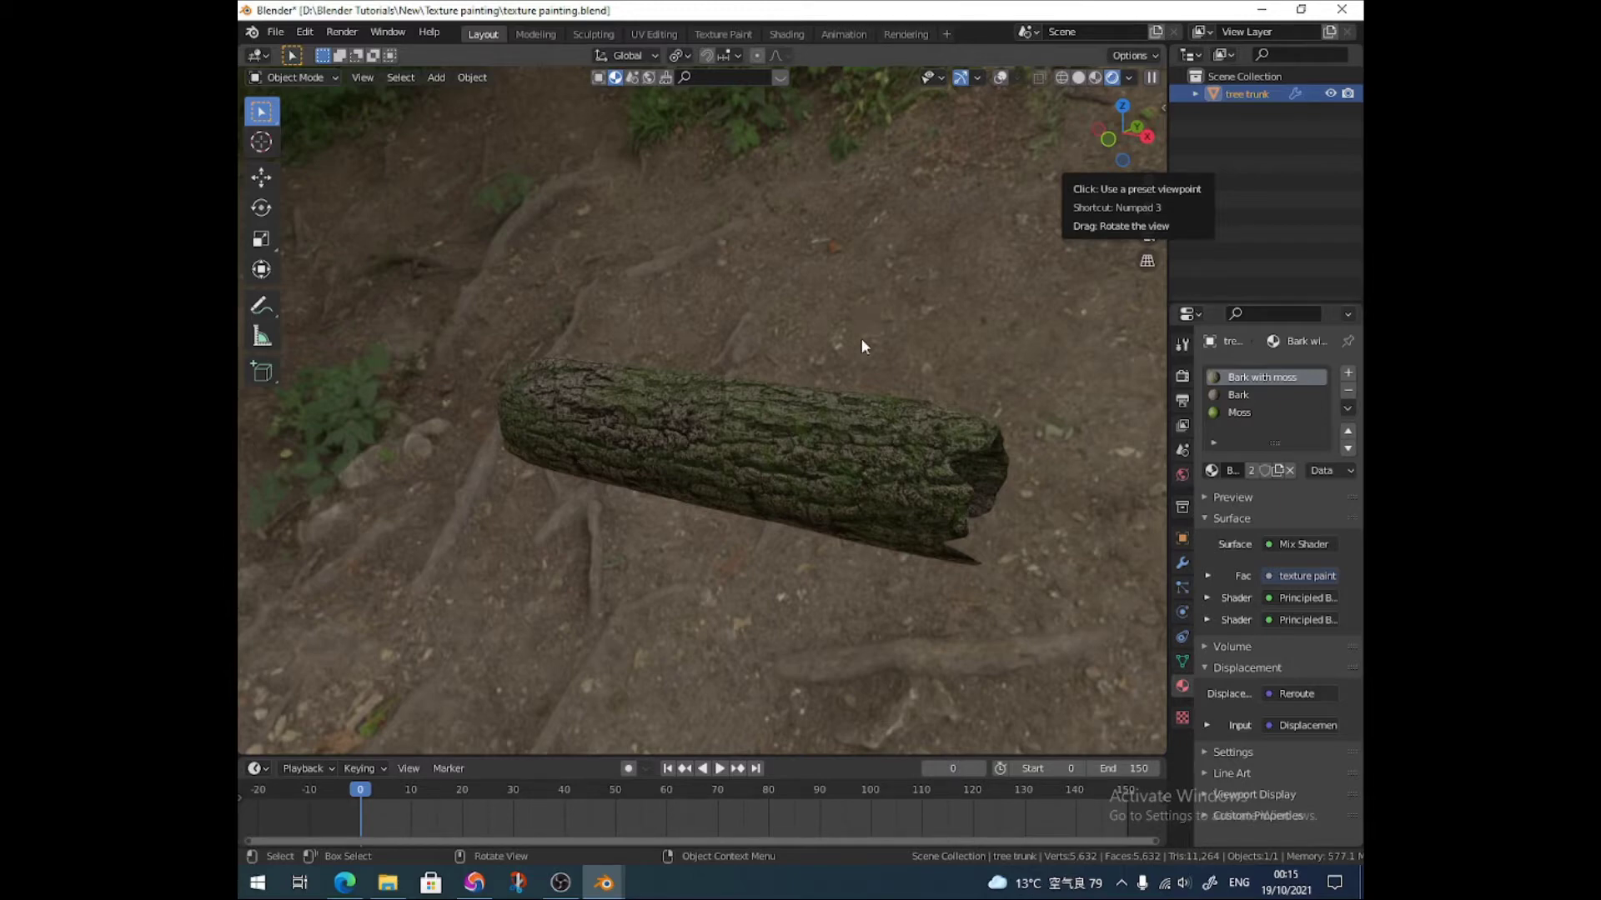
- Turn viewport overlays back on and show the trunk in Solid shading instead of Rendered
{"action": "left_click", "coordinate": [999, 78]}
{"action": "left_click", "coordinate": [1078, 77]}
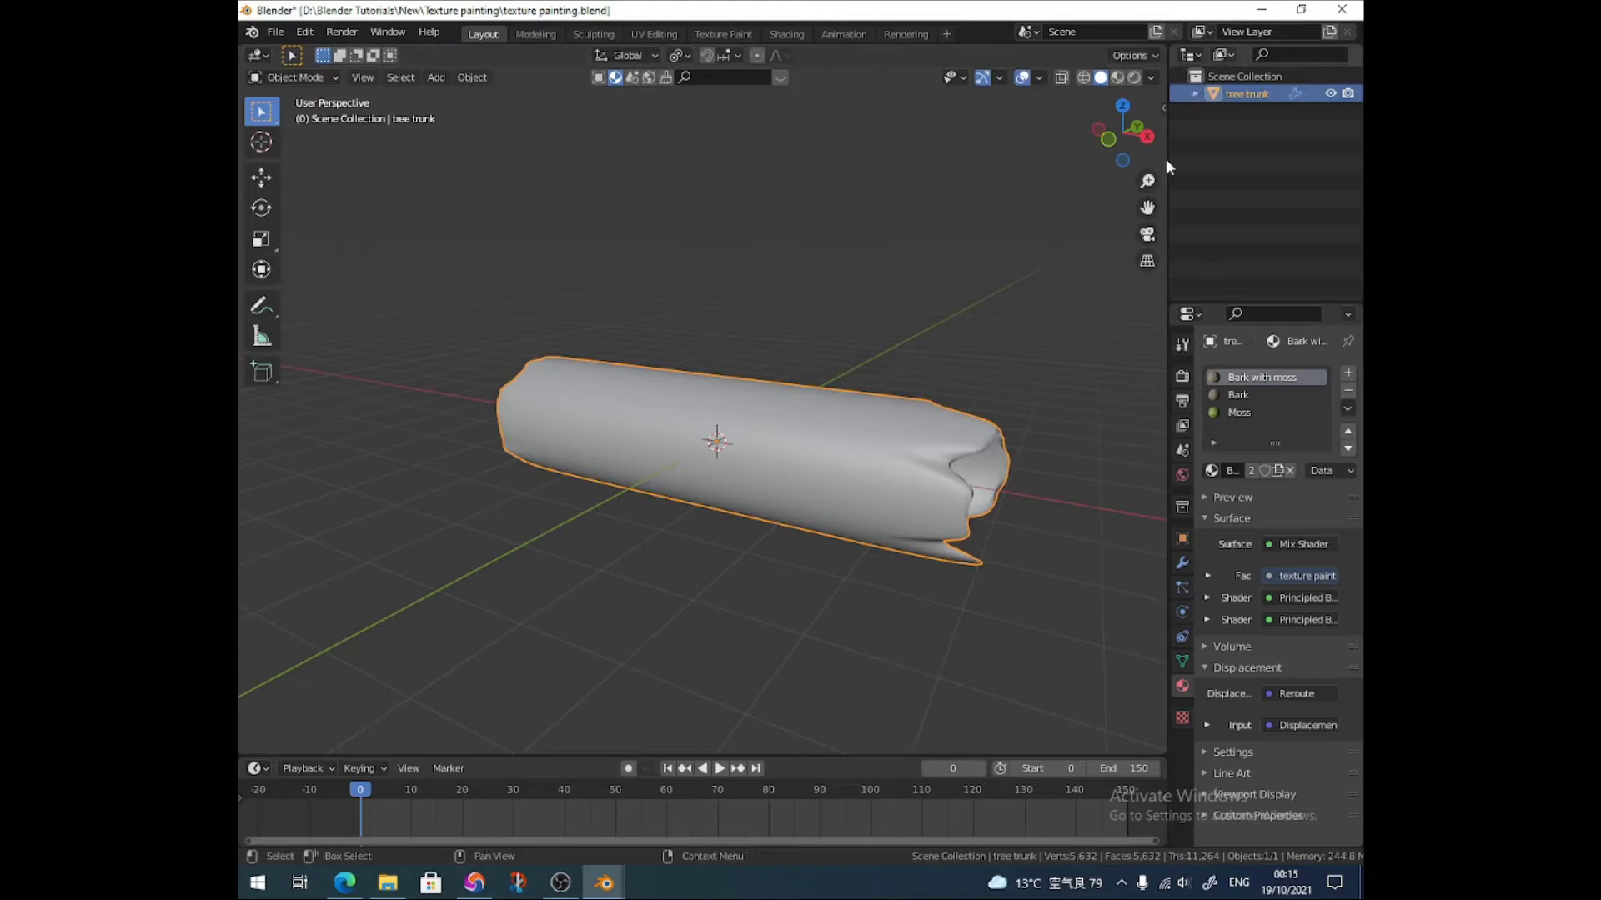
- Hide the tree trunk and add a new cylinder mesh to the scene
{"action": "key", "text": "h"}
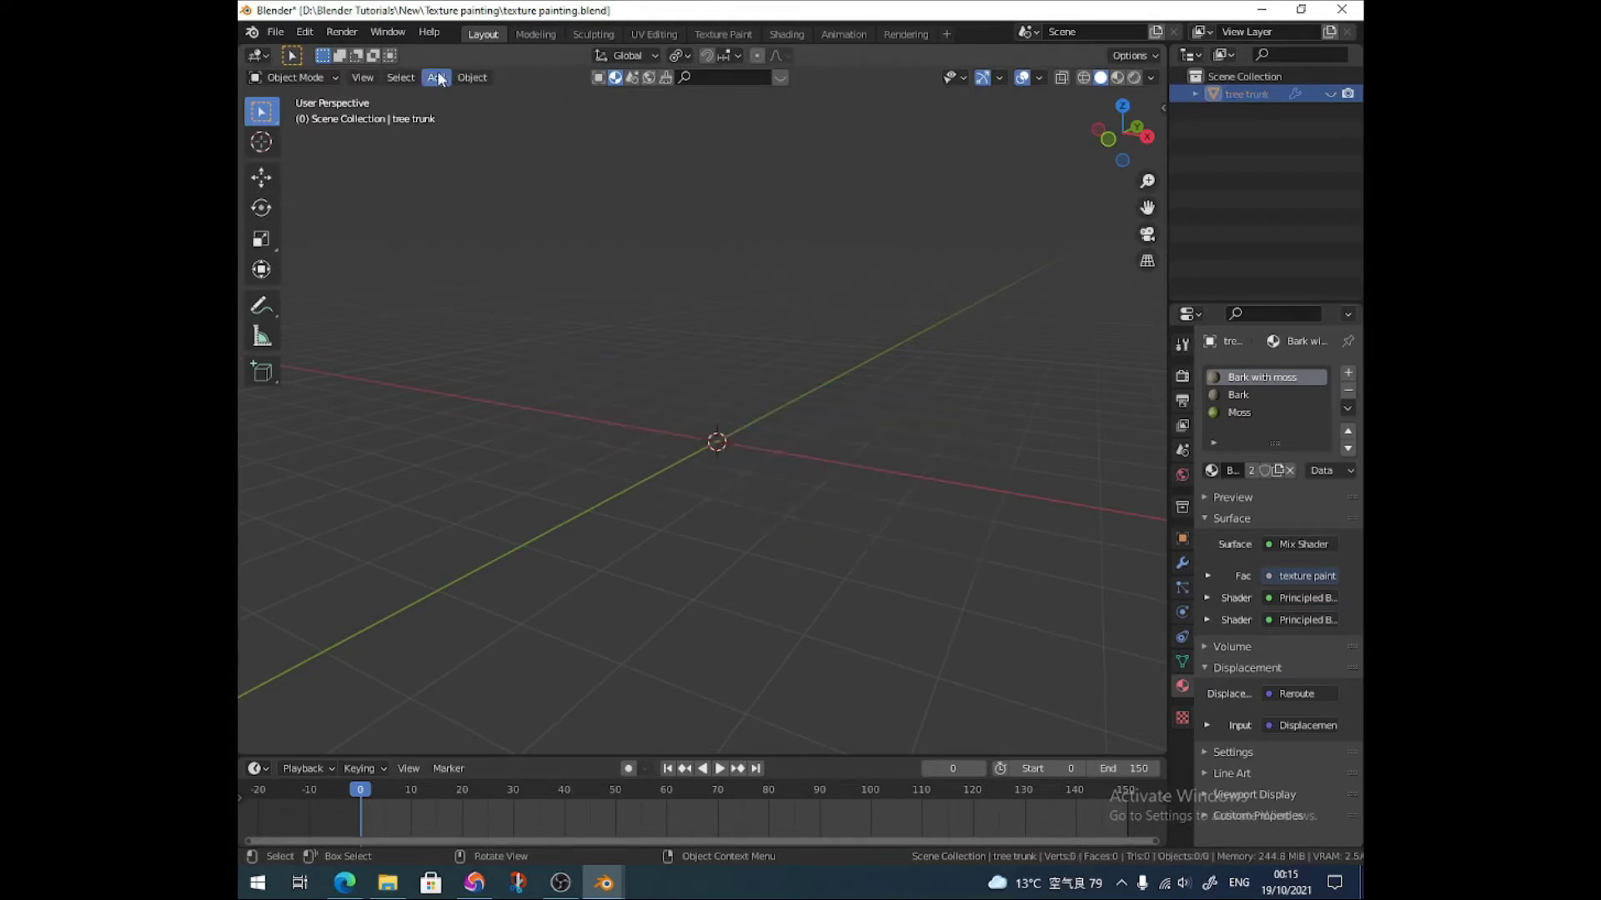
{"action": "key", "text": "shift+a"}
{"action": "mouse_move", "coordinate": [590, 168]}
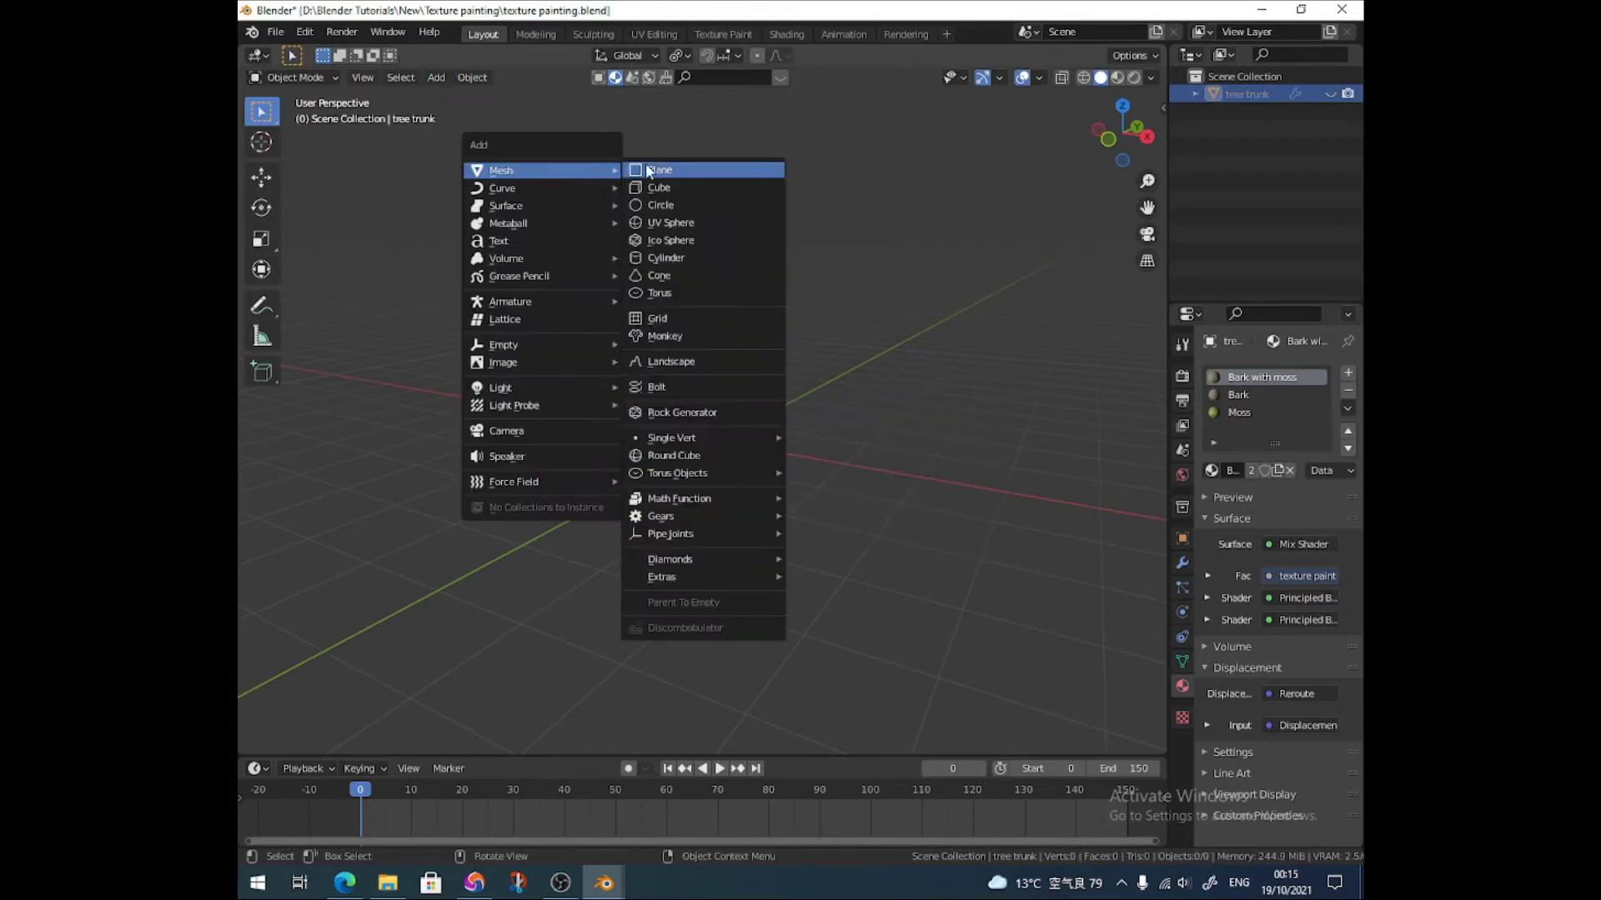
{"action": "left_click", "coordinate": [707, 259]}
- Rotate the cylinder 90° around Y and stretch it to 2.542 along X
{"action": "type", "text": "r"}
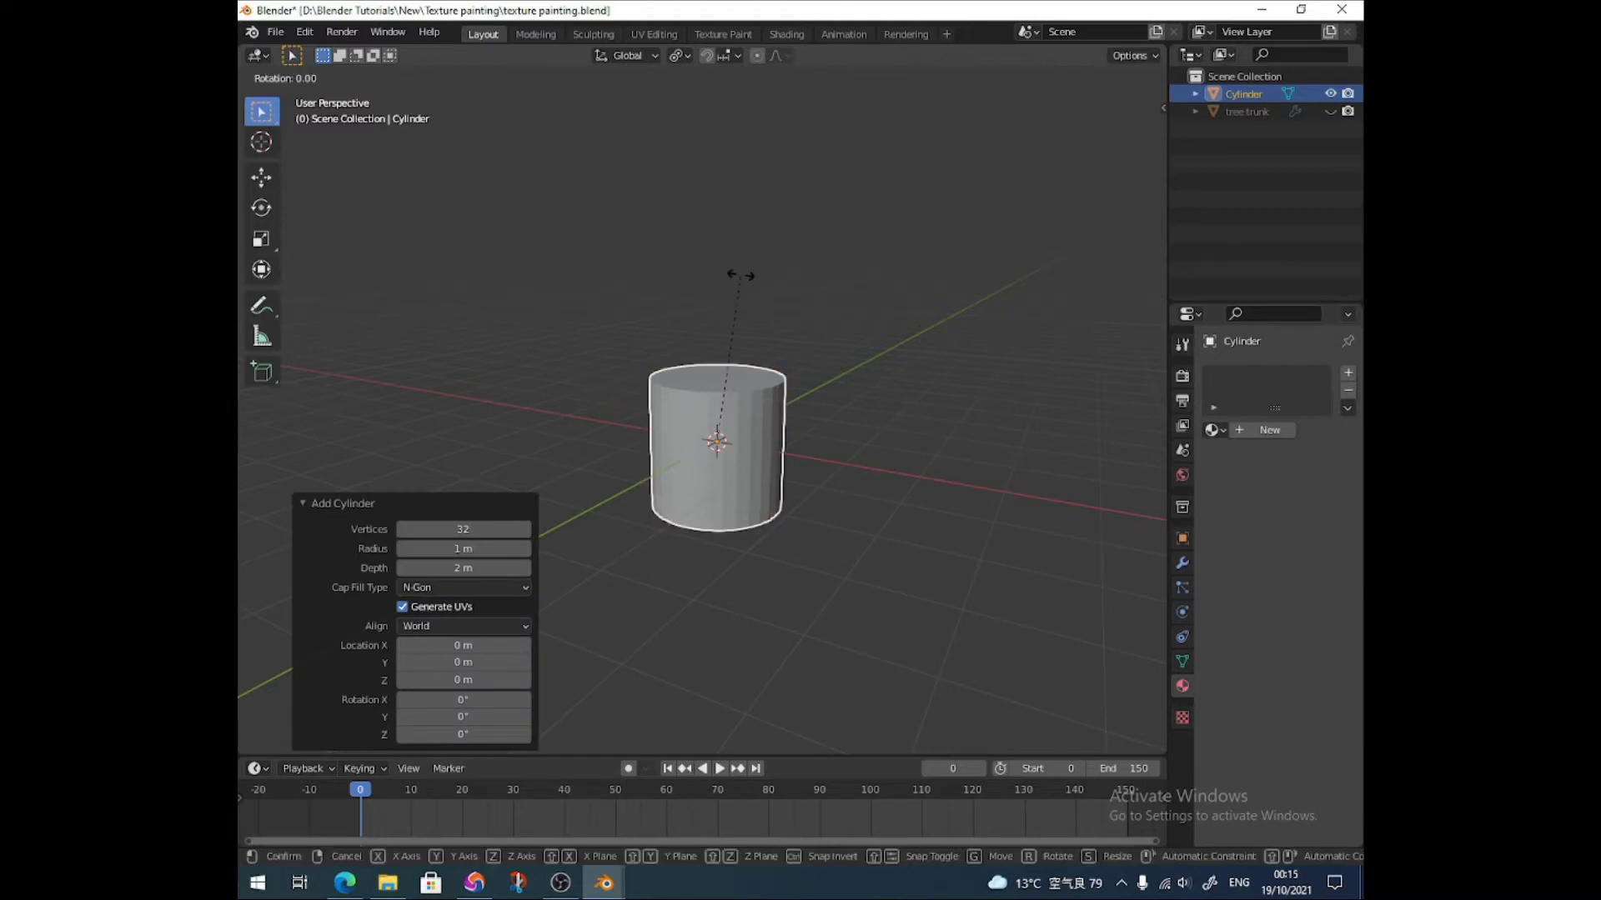
{"action": "type", "text": "y90"}
{"action": "key", "text": "Return"}
{"action": "key", "text": "s"}
{"action": "key", "text": "x"}
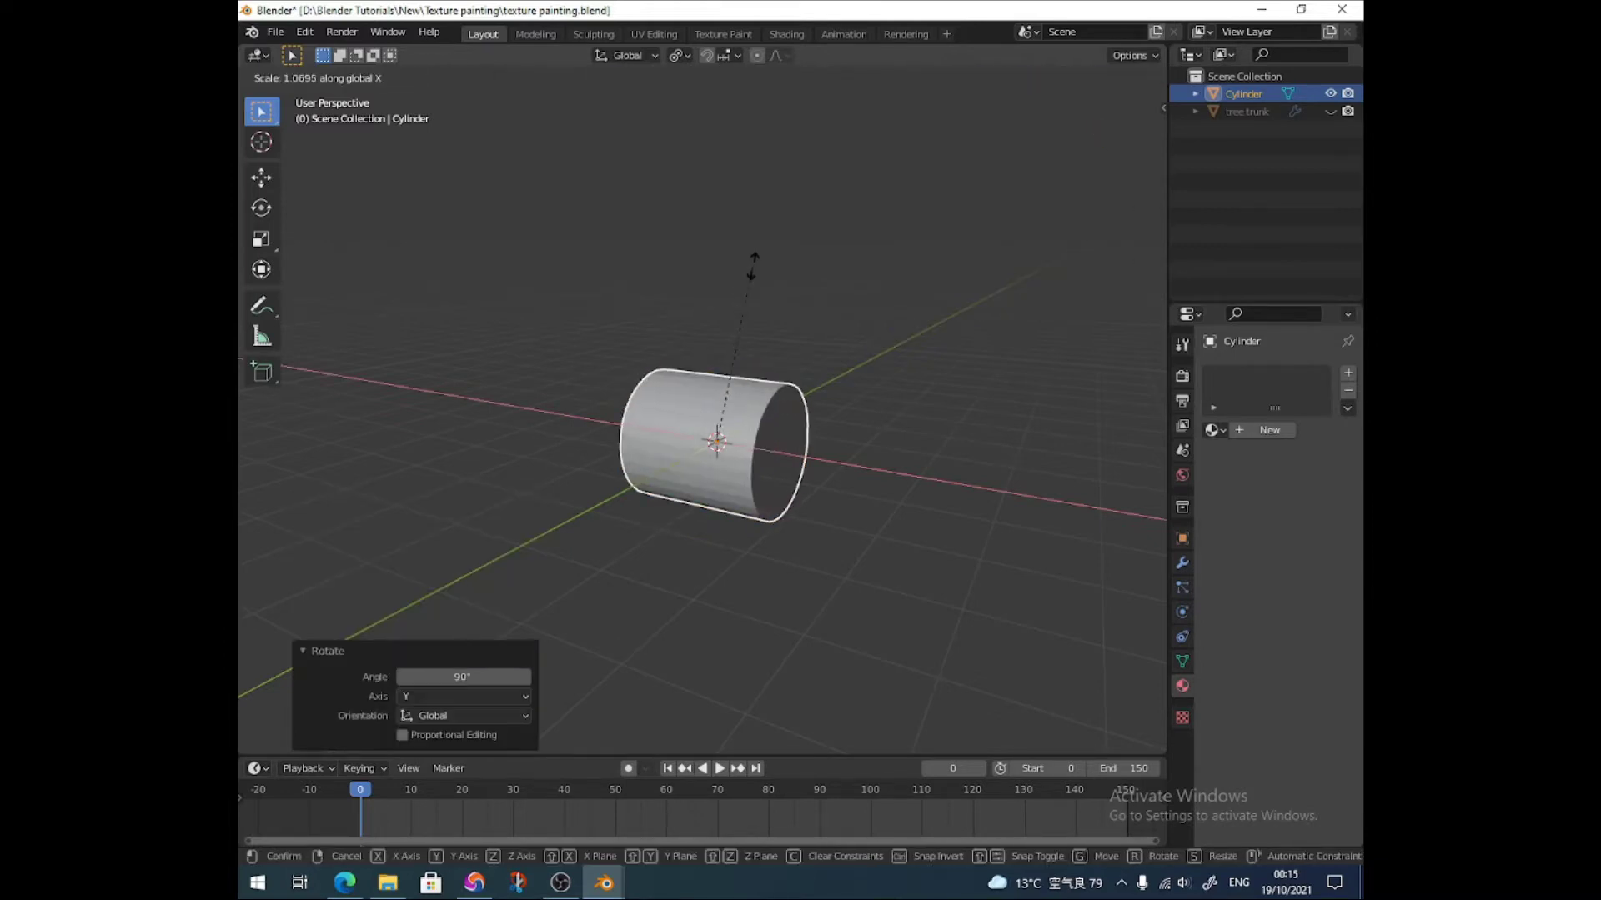
{"action": "left_click", "coordinate": [918, 158]}
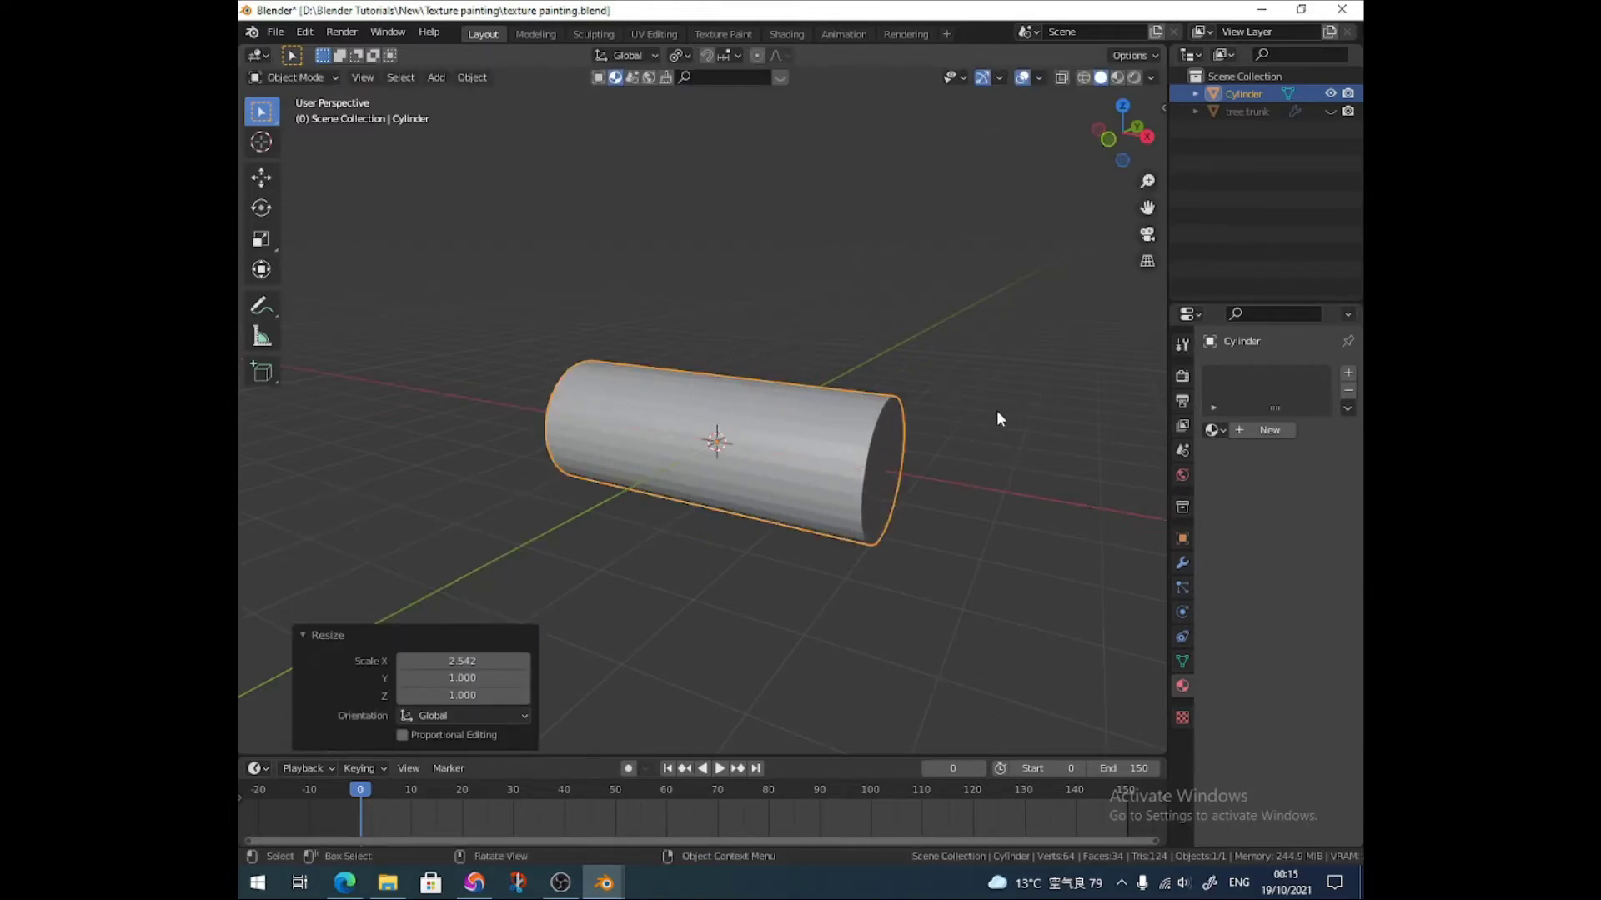
- In the Shading workspace, assign the existing Bark material to the cylinder and frame its nodes
{"action": "left_click", "coordinate": [776, 34]}
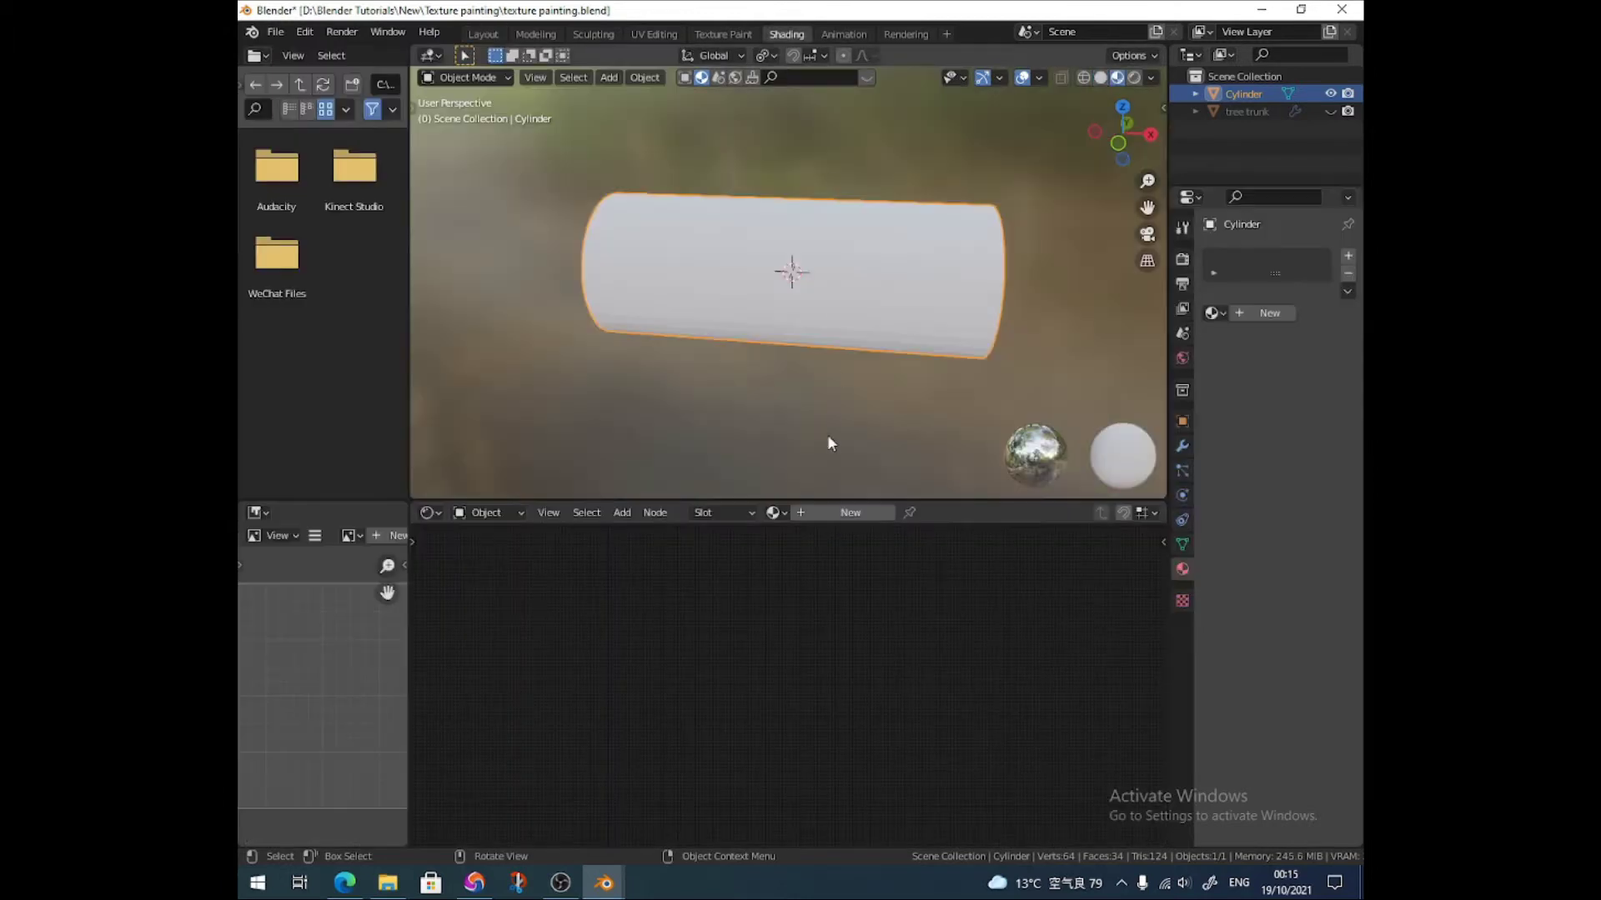
{"action": "left_click", "coordinate": [832, 513]}
{"action": "left_click", "coordinate": [813, 511]}
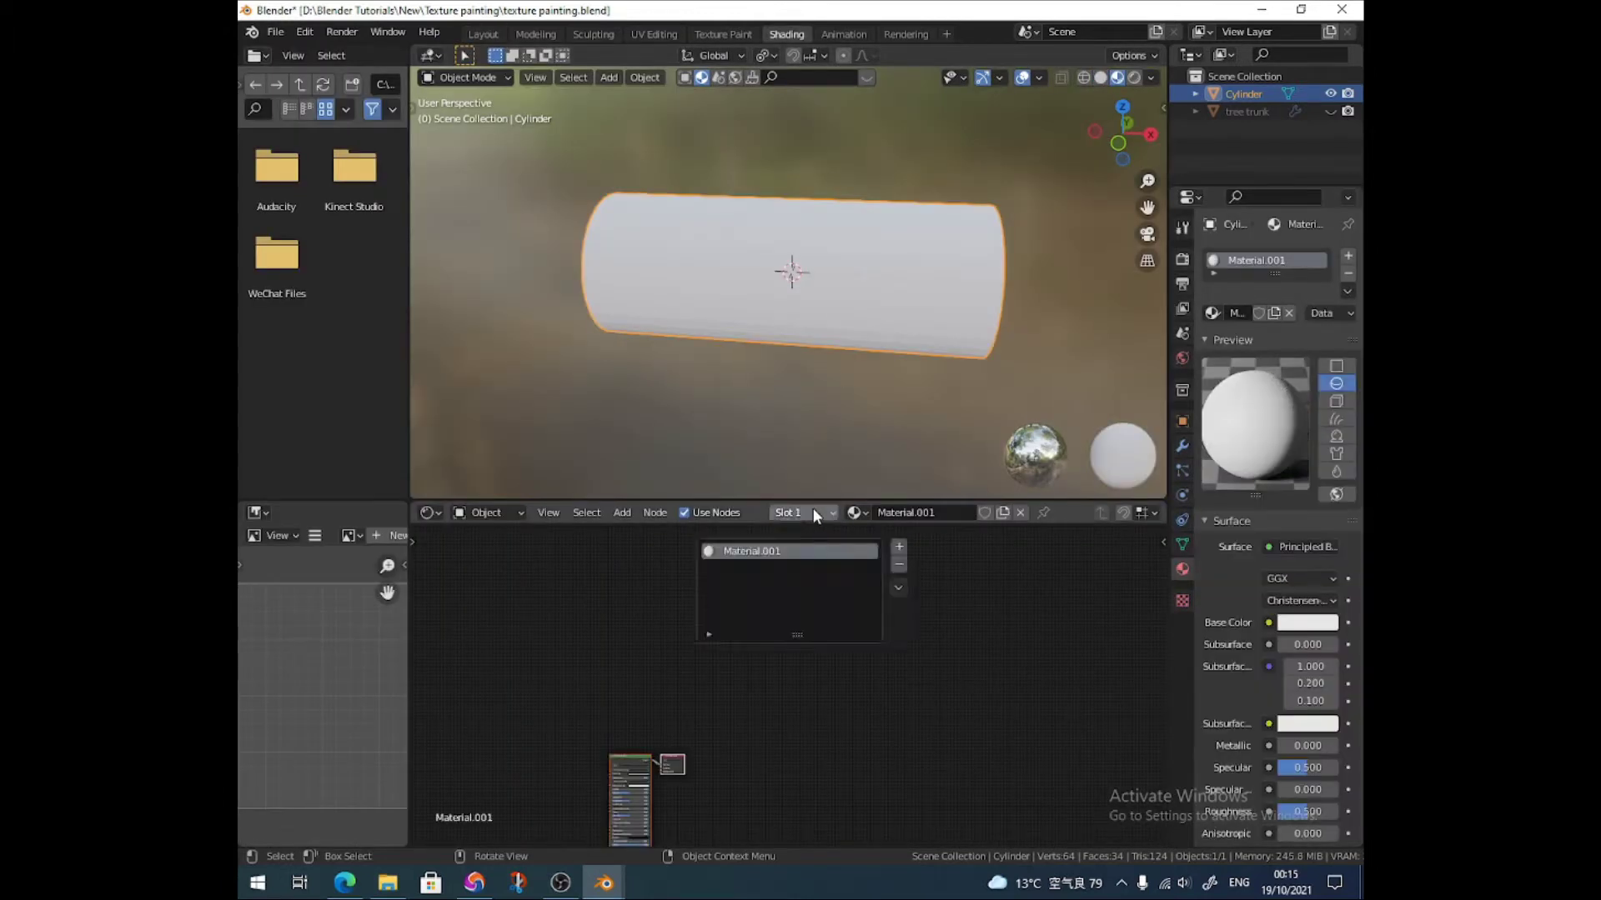
{"action": "left_click", "coordinate": [859, 512]}
{"action": "left_click", "coordinate": [884, 539]}
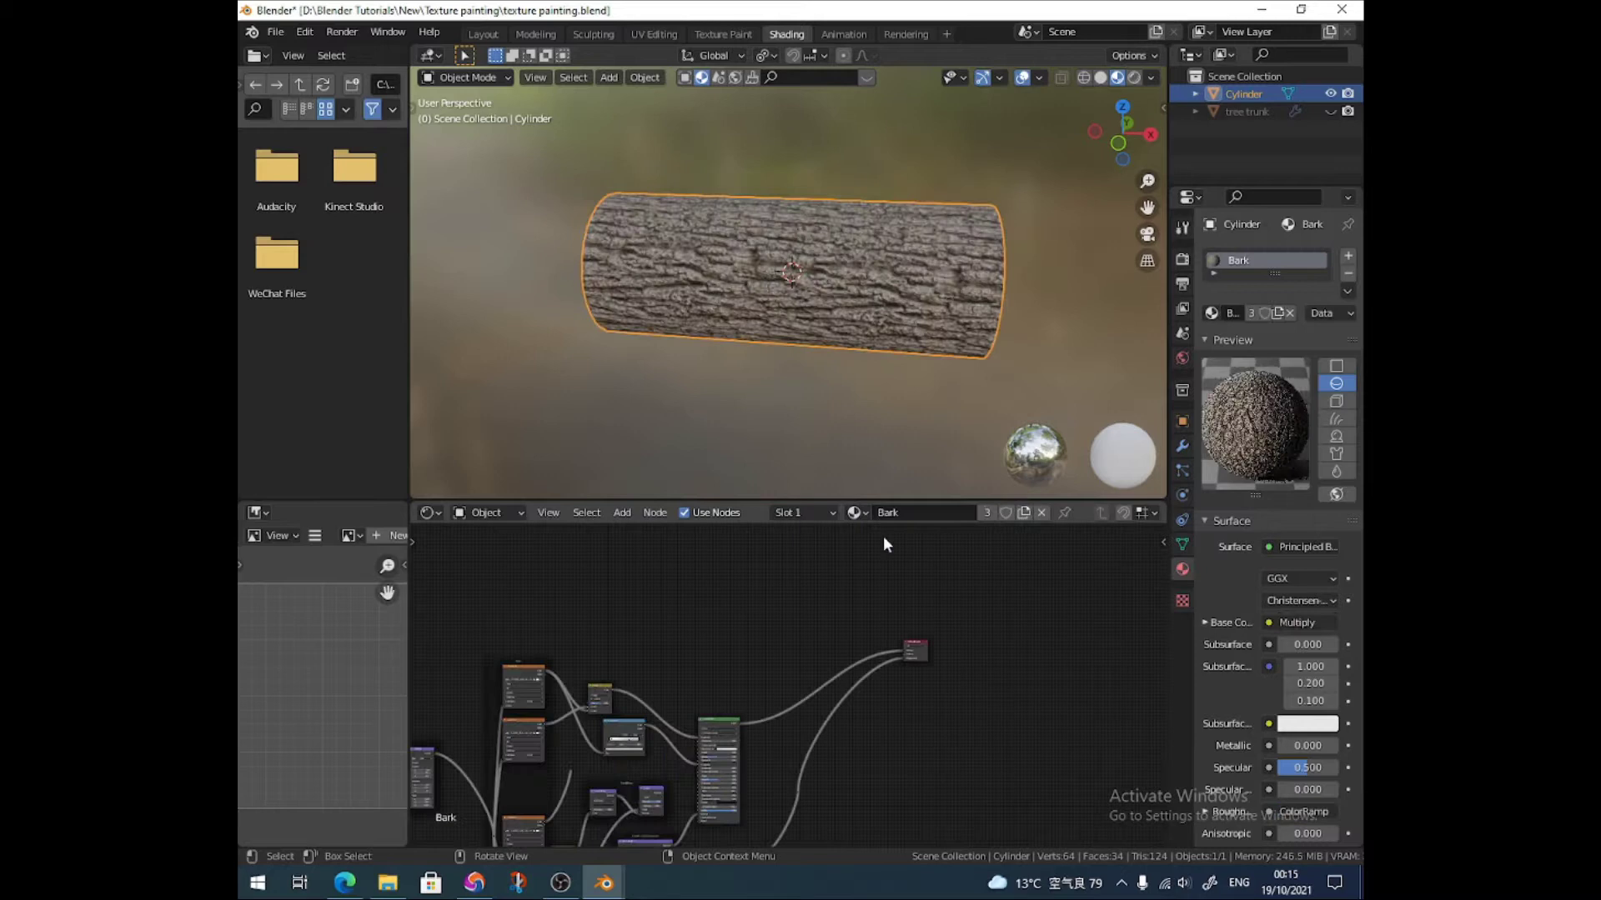
{"action": "middle_click_drag", "start_coordinate": [887, 265], "coordinate": [742, 140]}
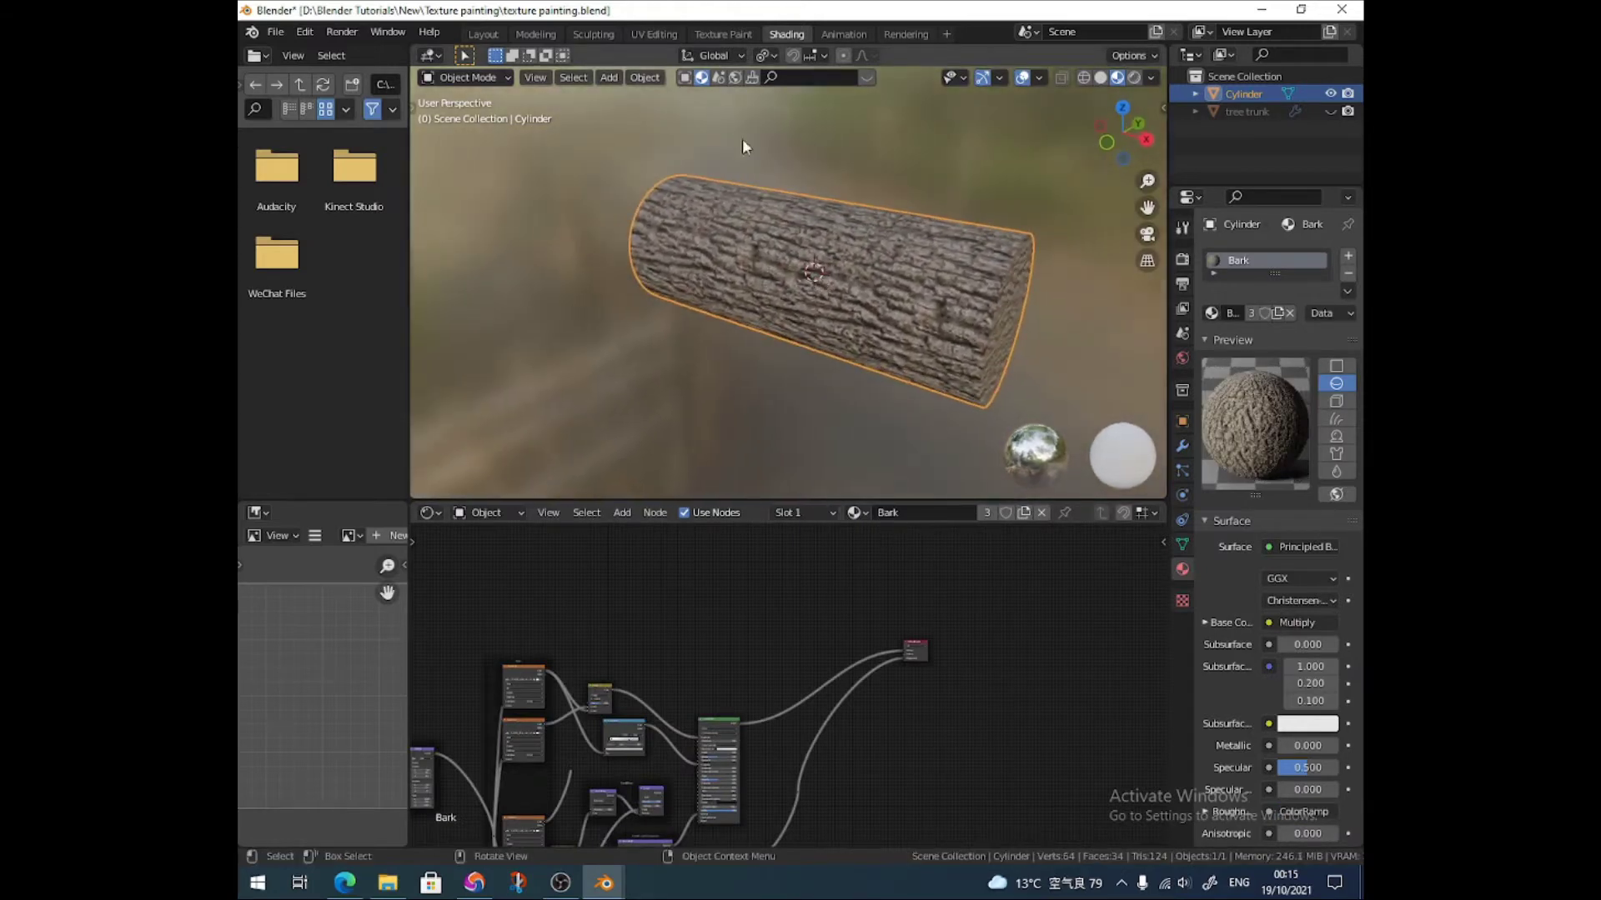
{"action": "key", "text": "Home"}
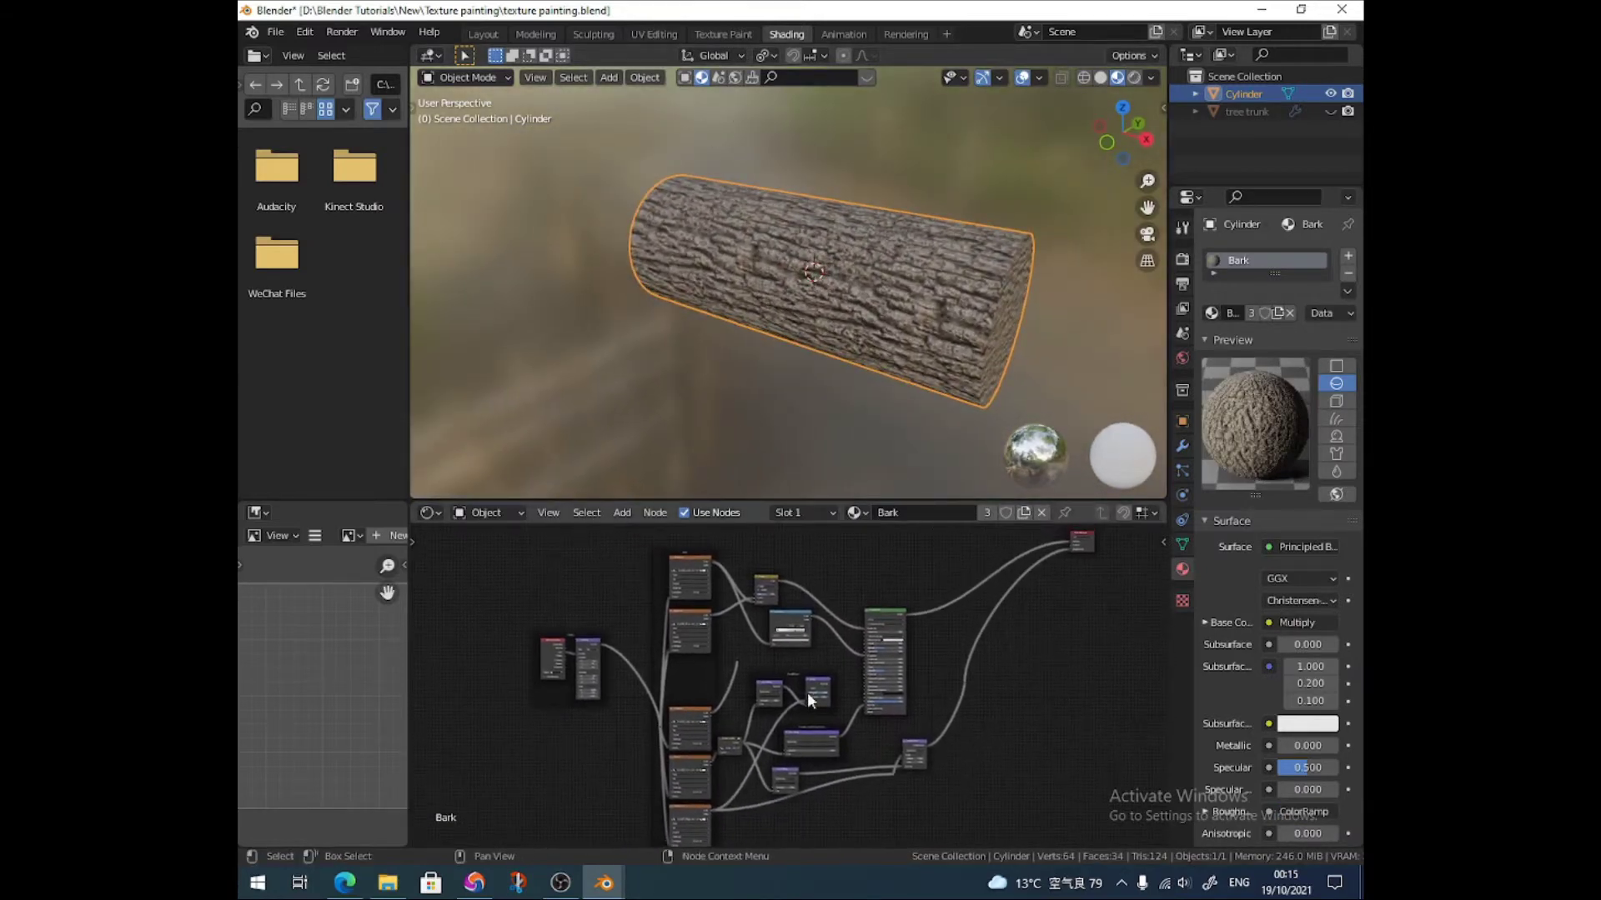
{"action": "middle_click_drag", "start_coordinate": [768, 661], "coordinate": [743, 738]}
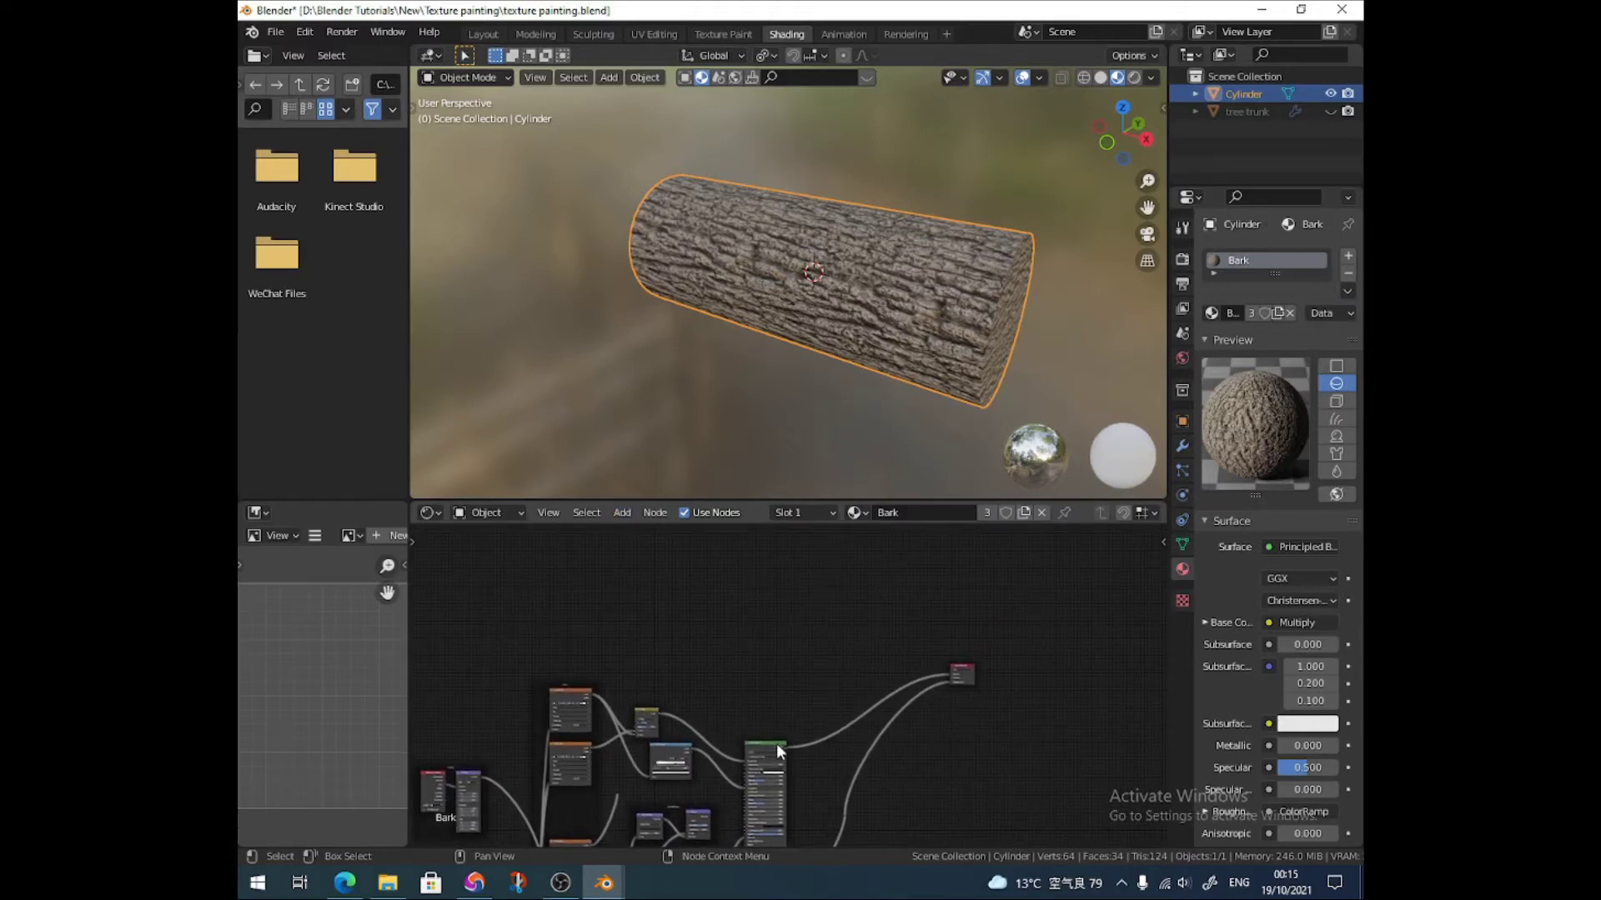
- Duplicate the bark Principled BSDF node and place the copy above the original
{"action": "key", "text": "shift+d"}
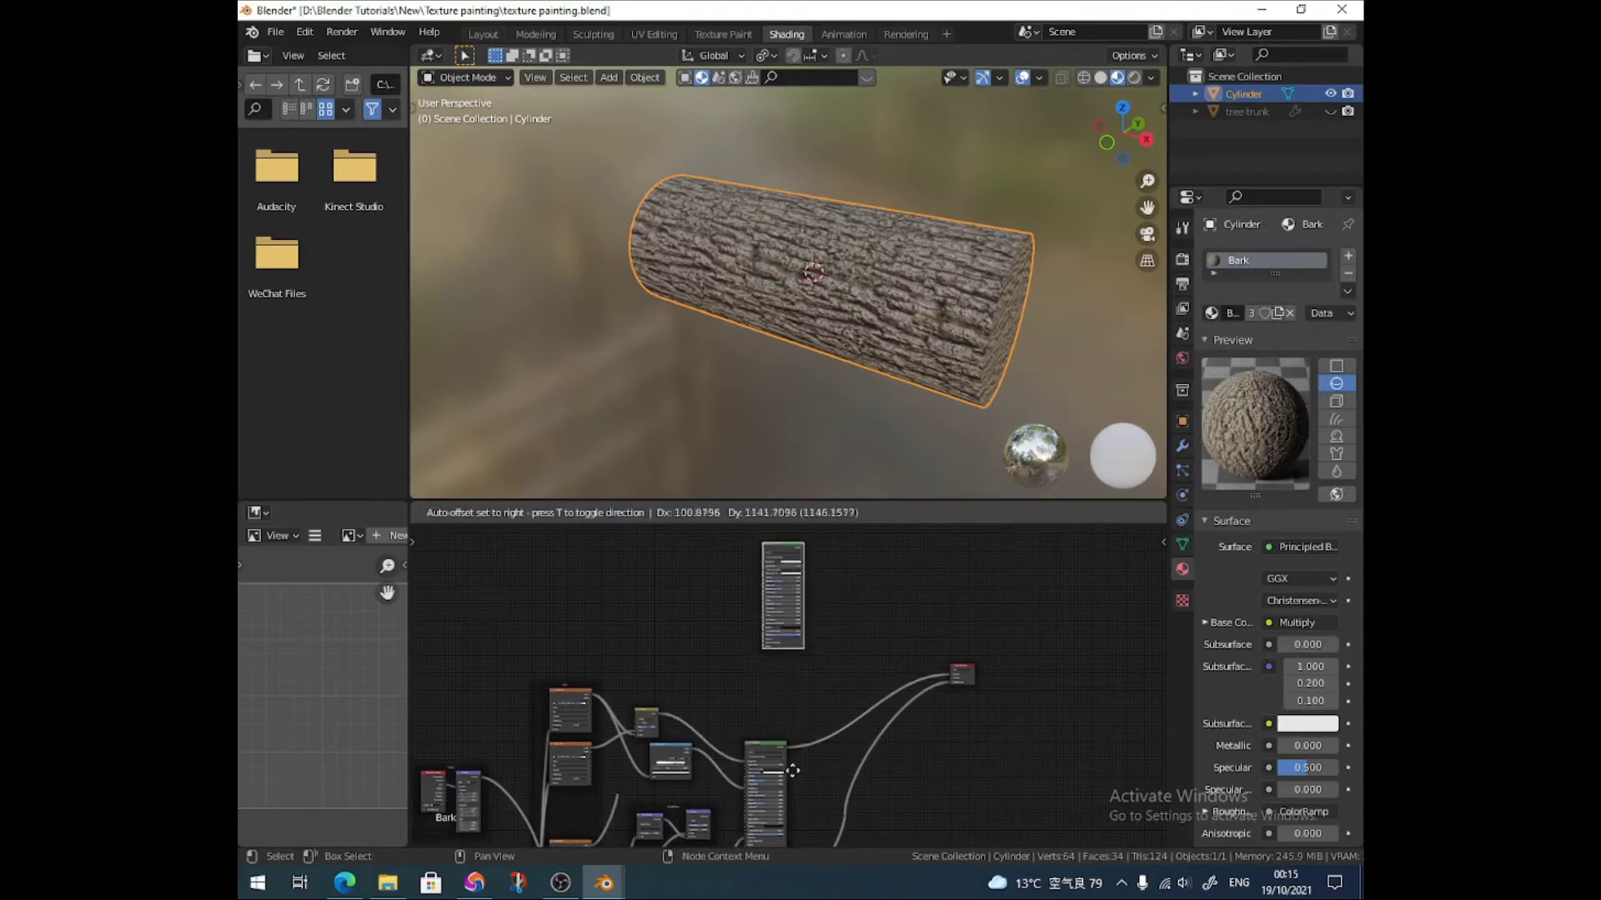
{"action": "left_click", "coordinate": [802, 653]}
{"action": "middle_click_drag", "start_coordinate": [802, 653], "coordinate": [792, 689]}
{"action": "scroll", "coordinate": [792, 688], "scroll_direction": "up", "scroll_amount": 2}
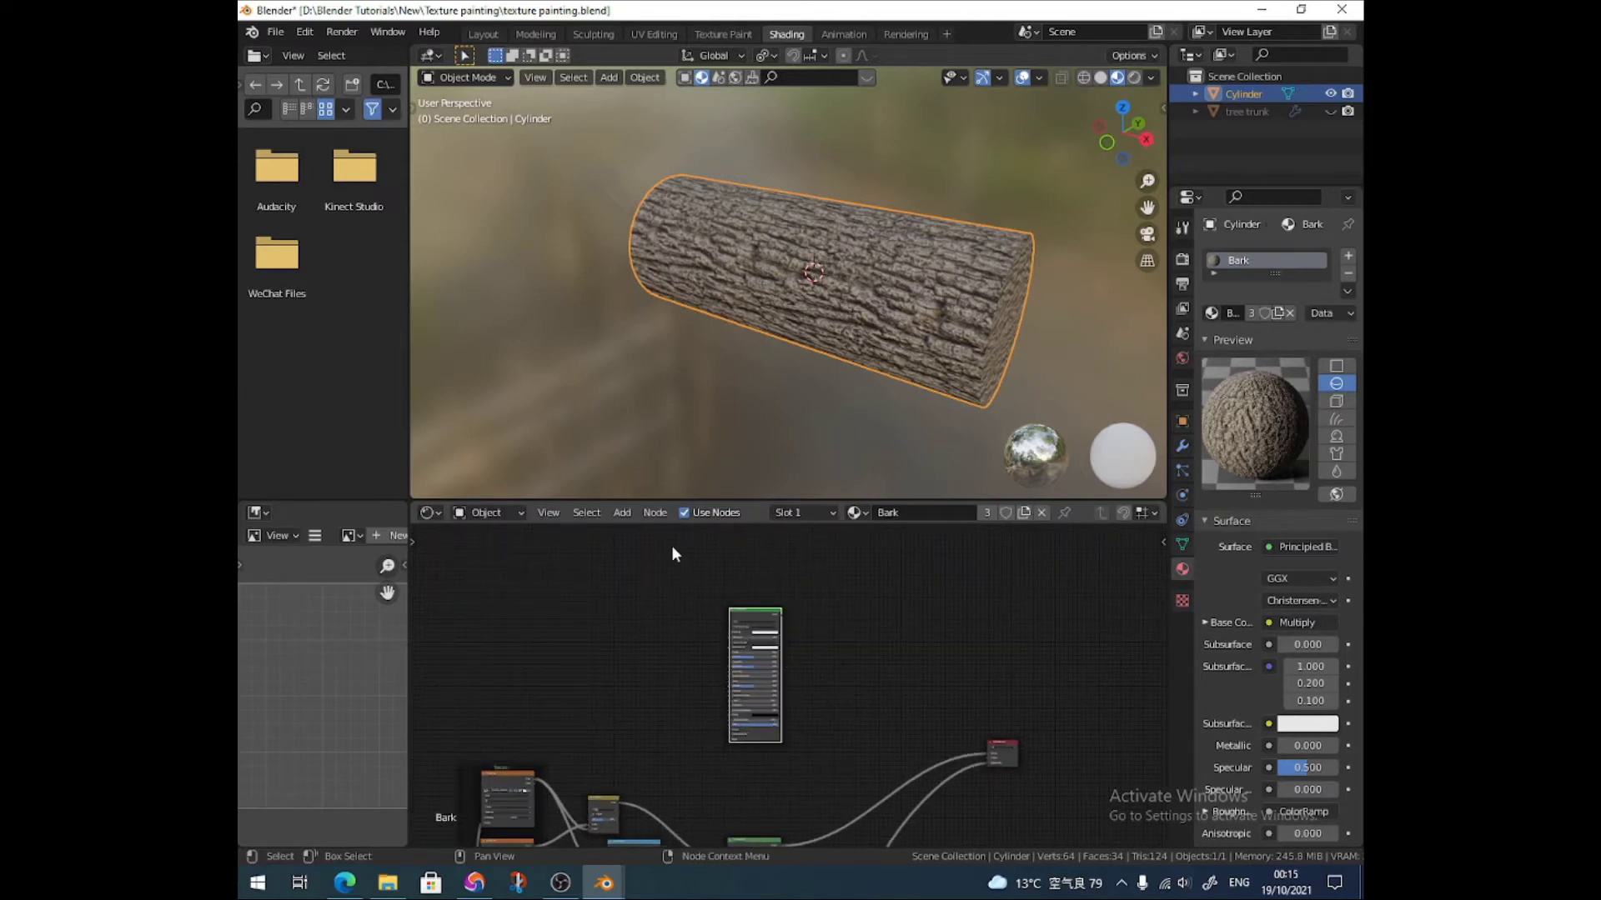
{"action": "left_click", "coordinate": [623, 514]}
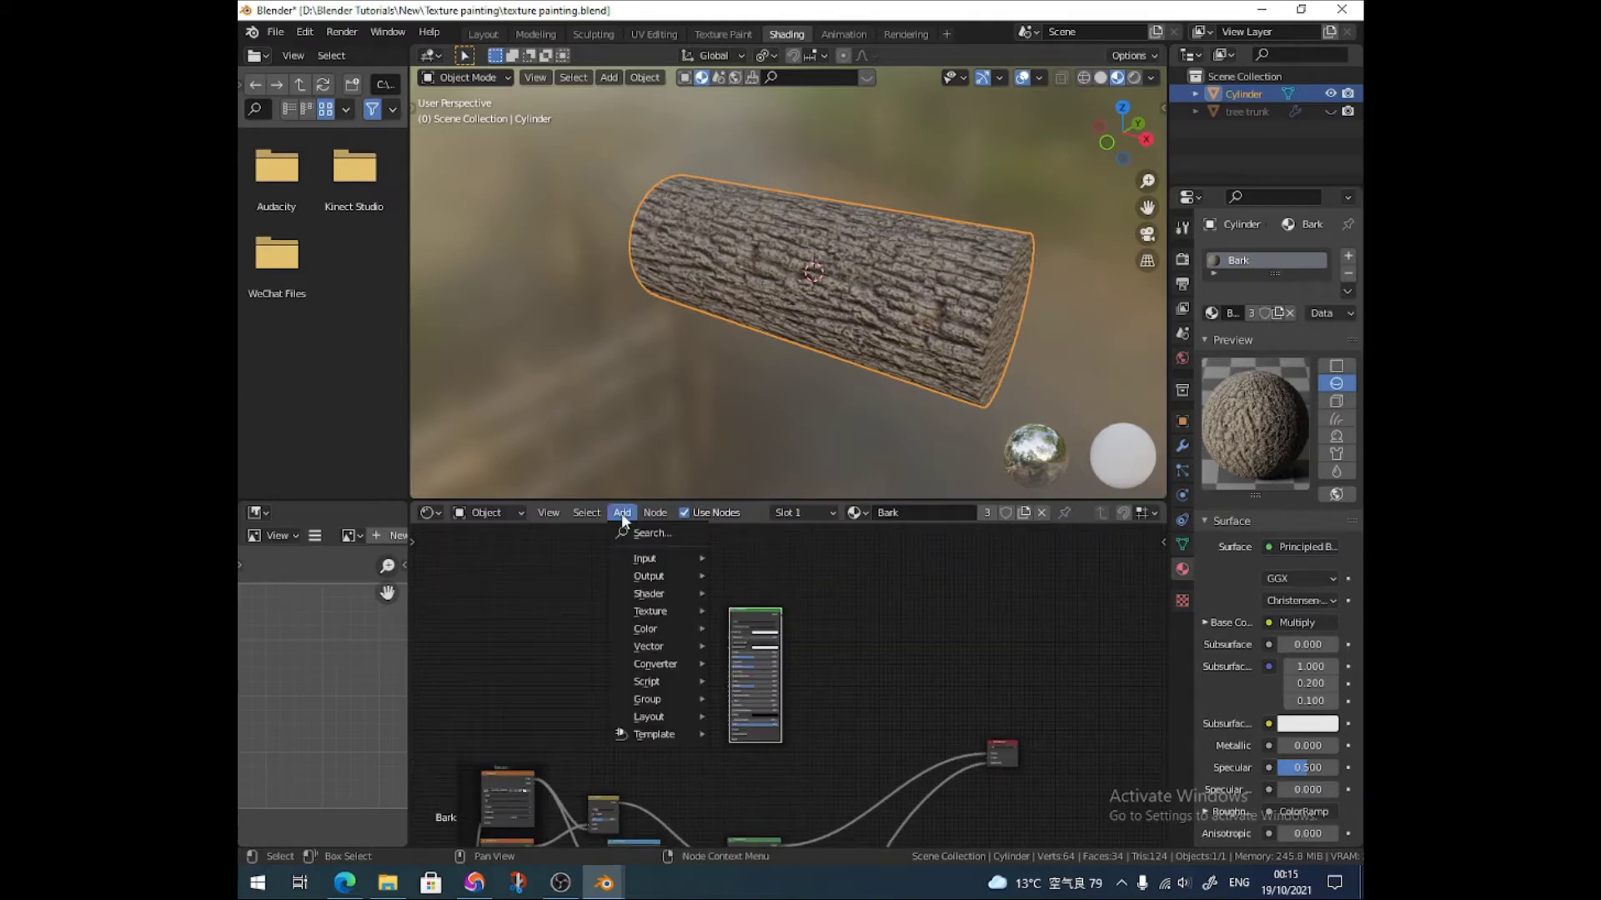
{"action": "key", "text": "i"}
{"action": "key", "text": "t"}
{"action": "left_click", "coordinate": [659, 606]}
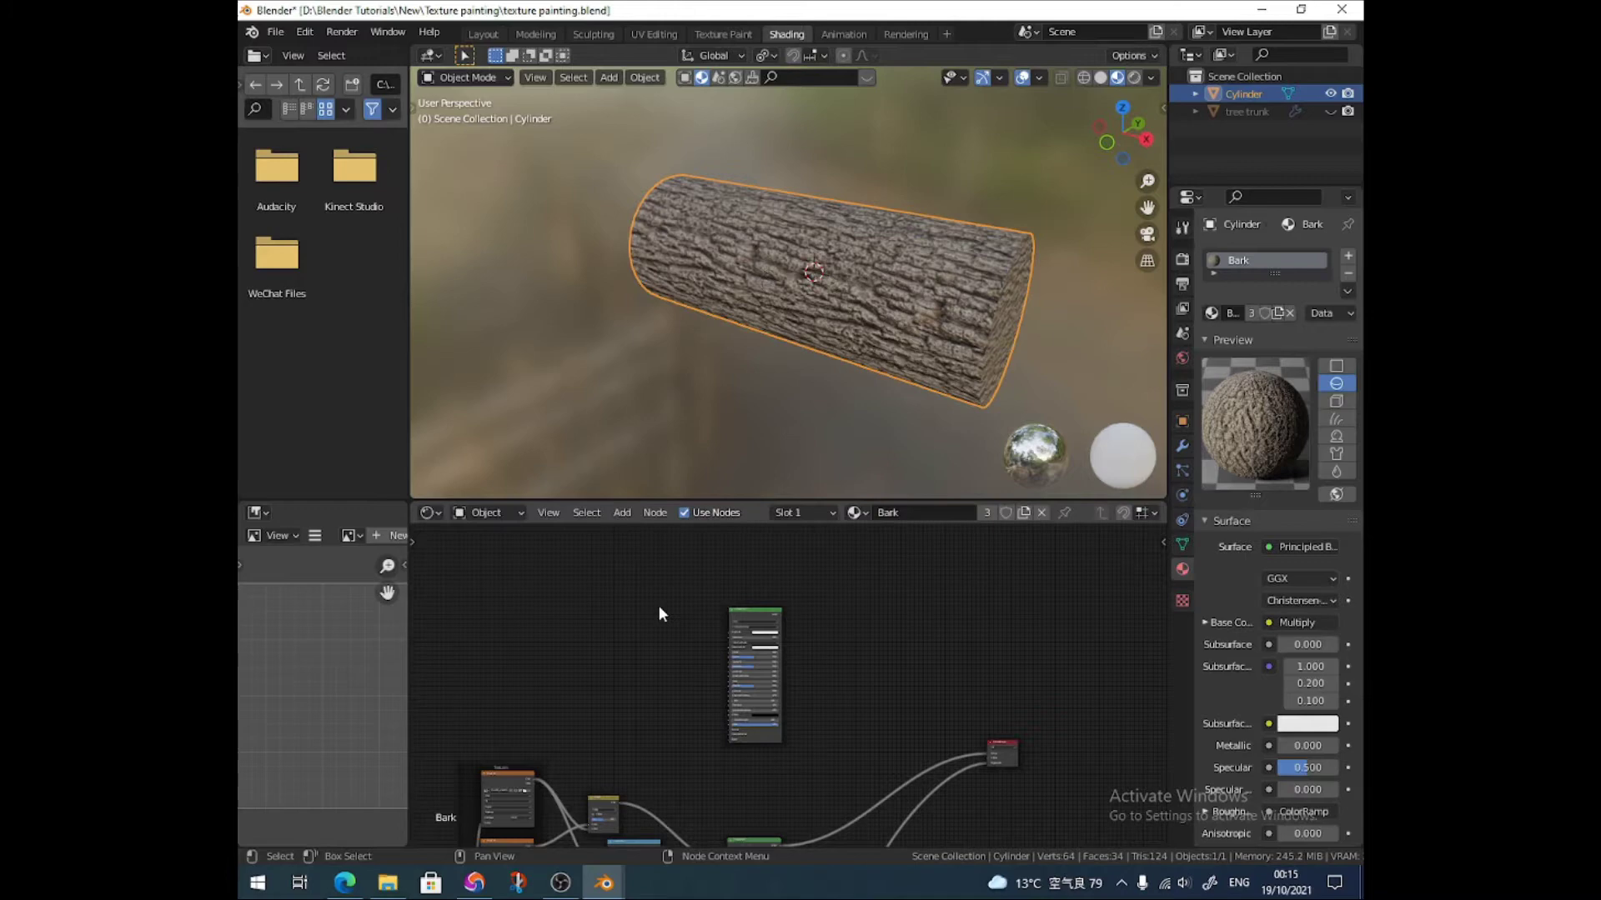
- Insert a Mix Shader into the surface link and feed the duplicate BSDF into its second input
{"action": "key", "text": "shift+a"}
{"action": "left_click", "coordinate": [658, 607]}
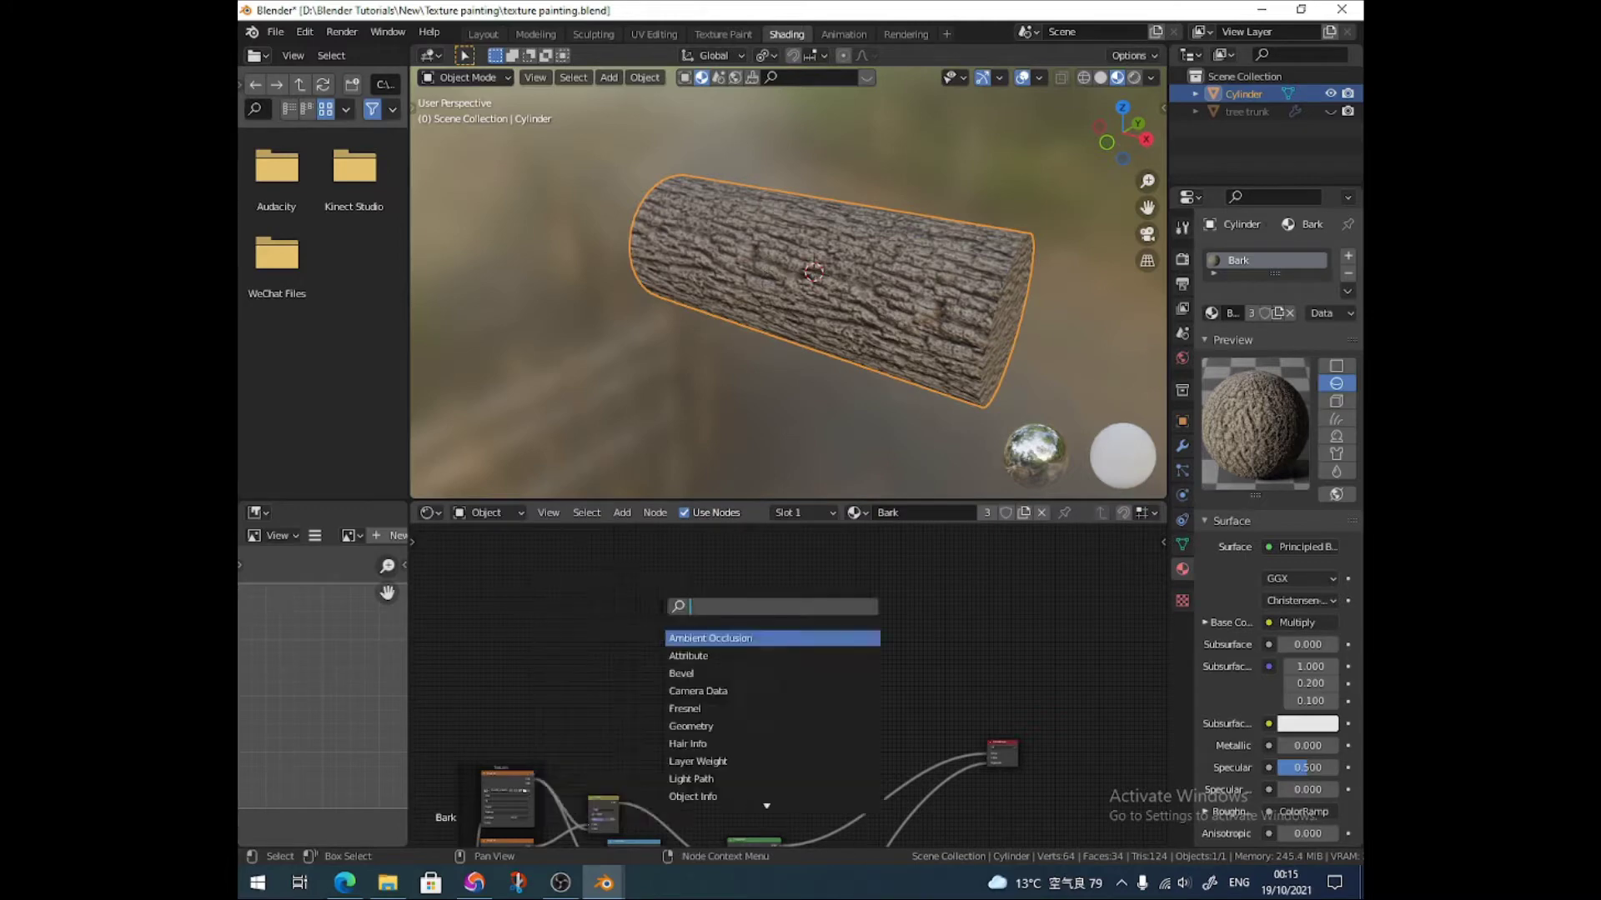
{"action": "type", "text": "mix"}
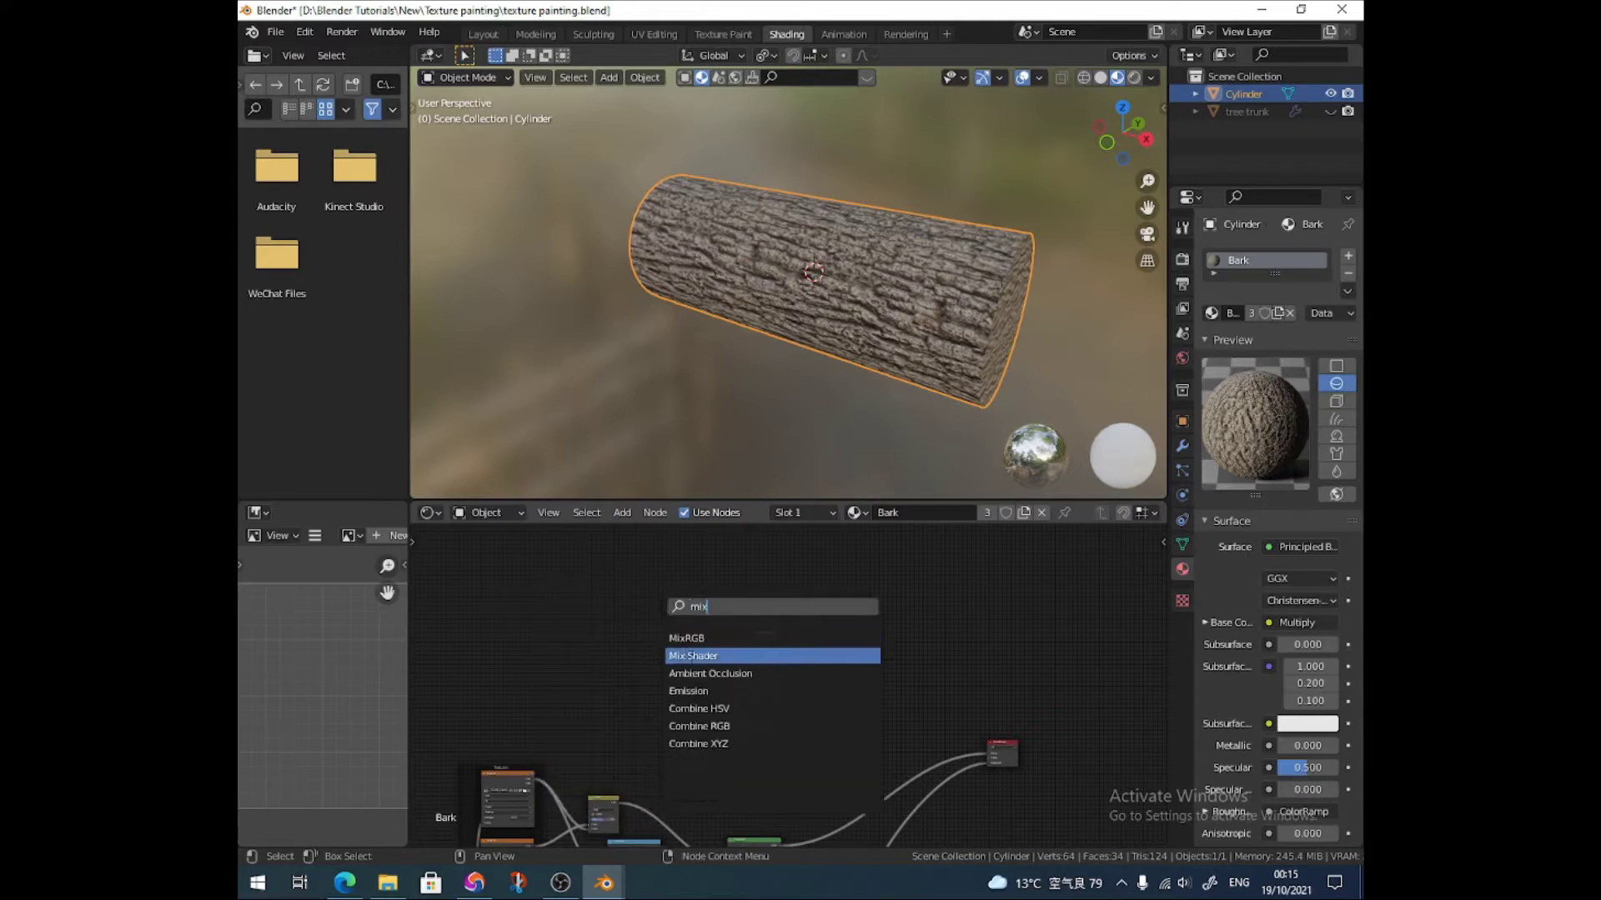
{"action": "left_click", "coordinate": [692, 656]}
{"action": "left_click", "coordinate": [955, 793]}
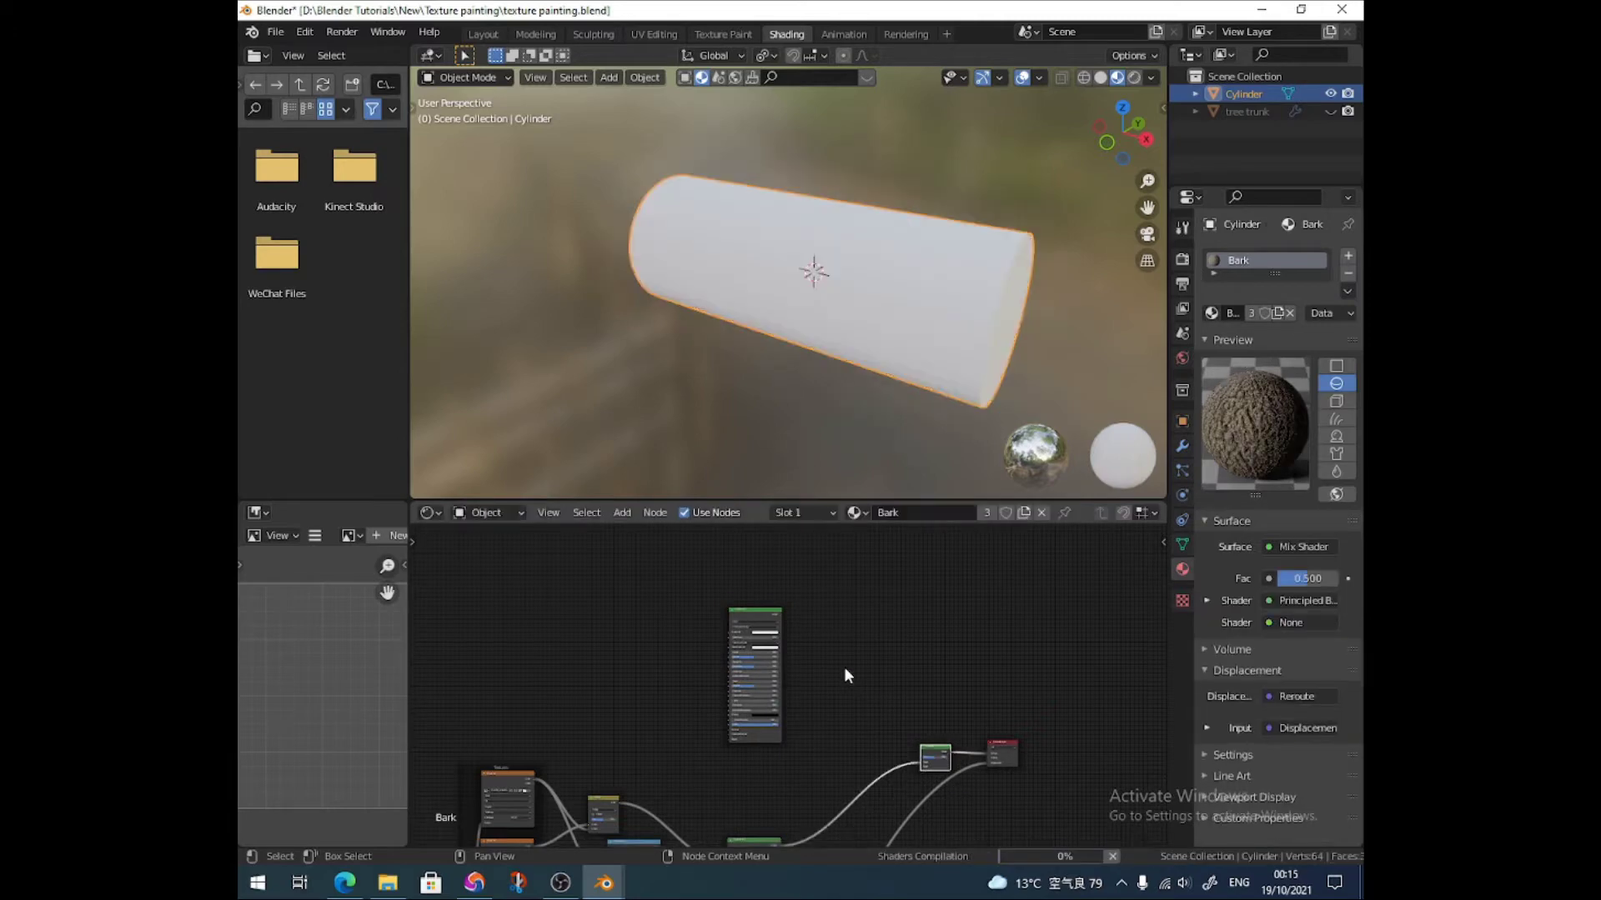
{"action": "left_click_drag", "start_coordinate": [759, 593], "coordinate": [889, 737]}
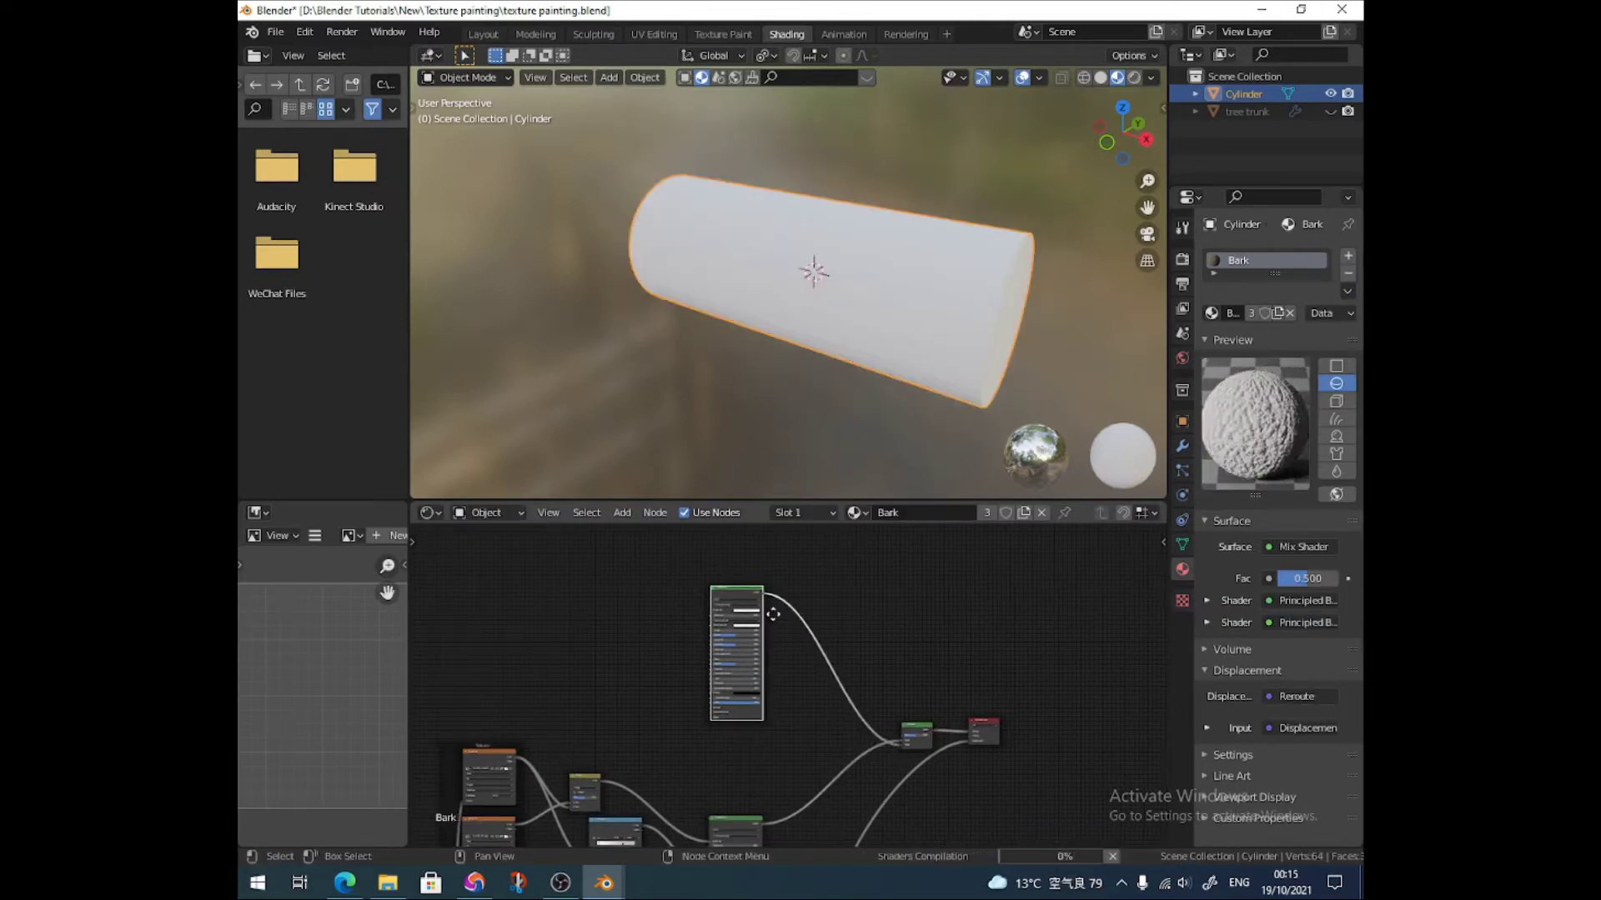
{"action": "middle_click_drag", "start_coordinate": [752, 613], "coordinate": [841, 625]}
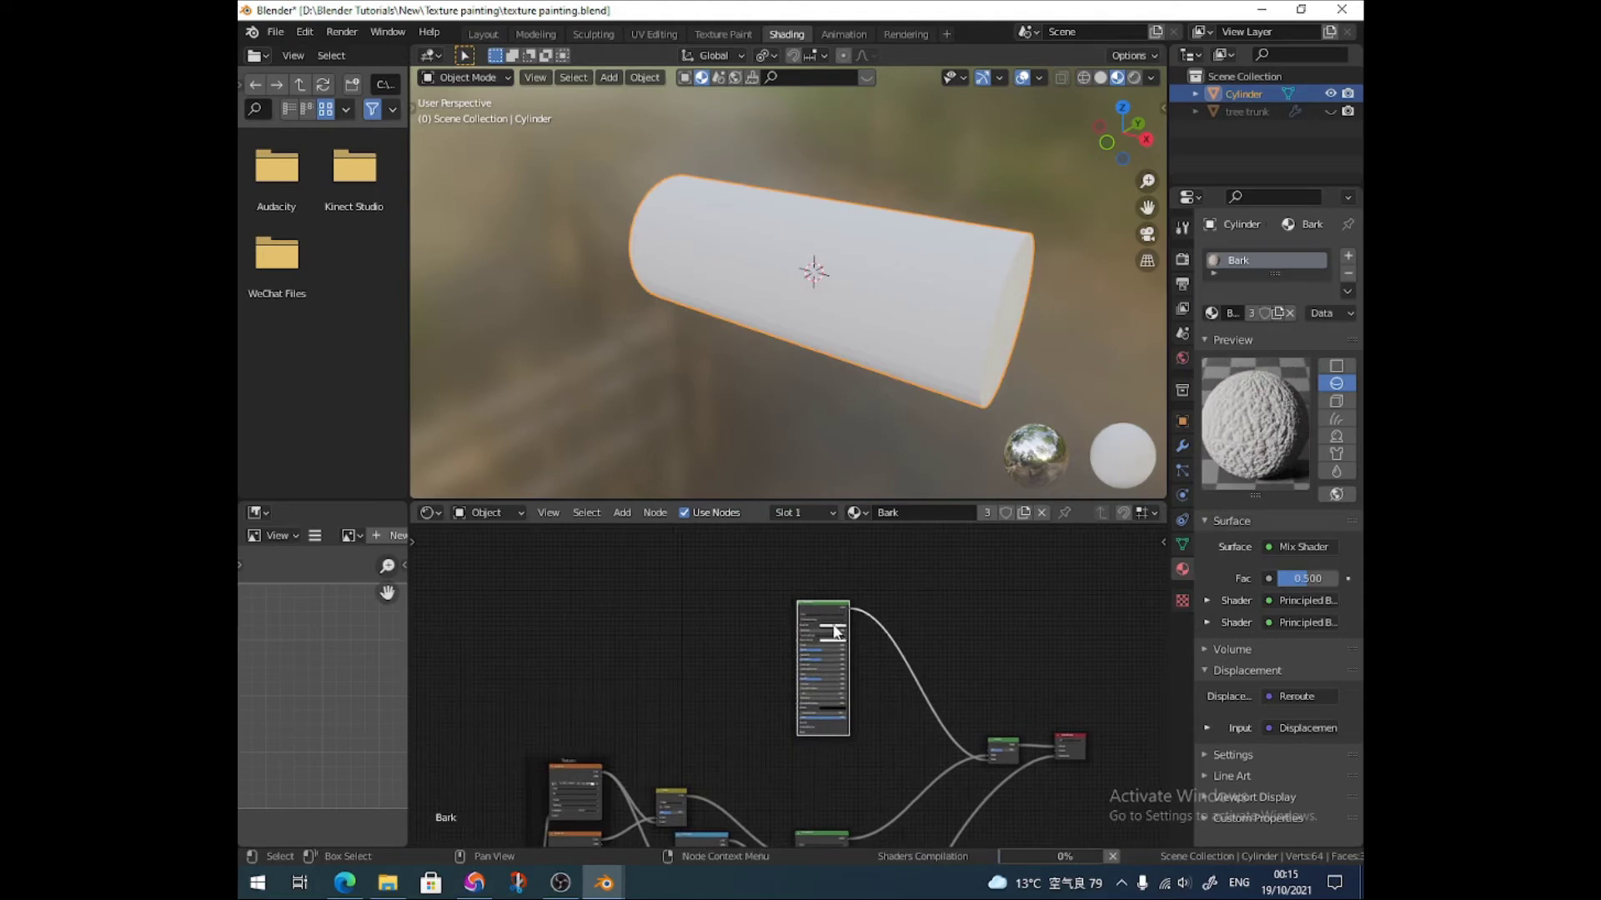
- Add an Image Texture with Moss002_2K_Color and link its colour to the BSDF's Base Color
{"action": "left_click", "coordinate": [622, 513]}
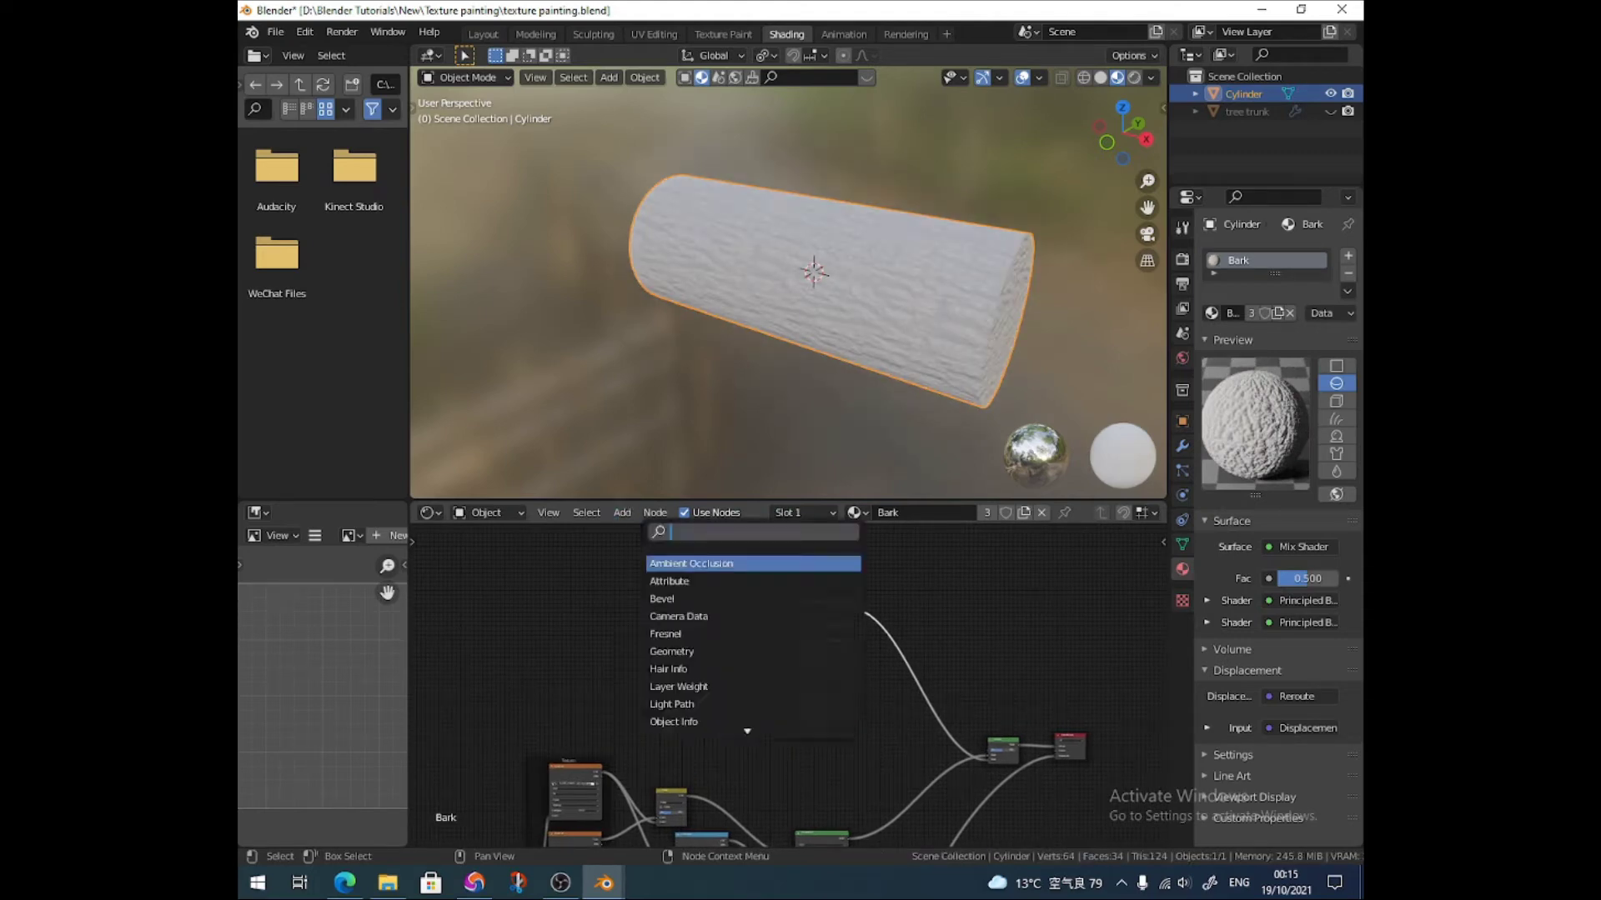
{"action": "type", "text": "imag"}
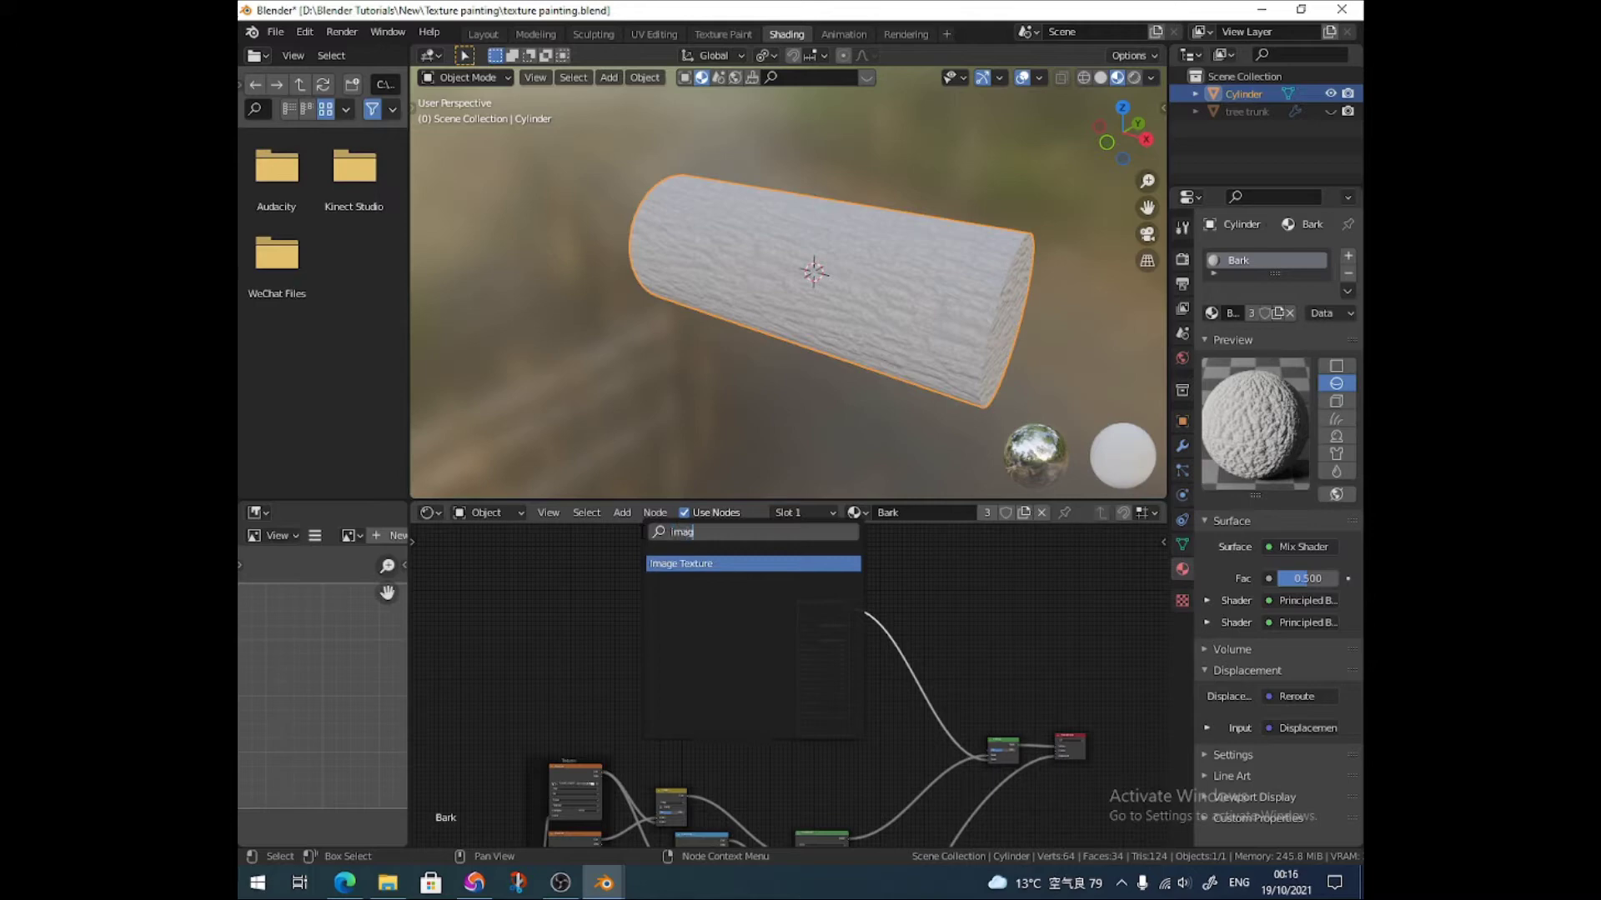
{"action": "key", "text": "Return"}
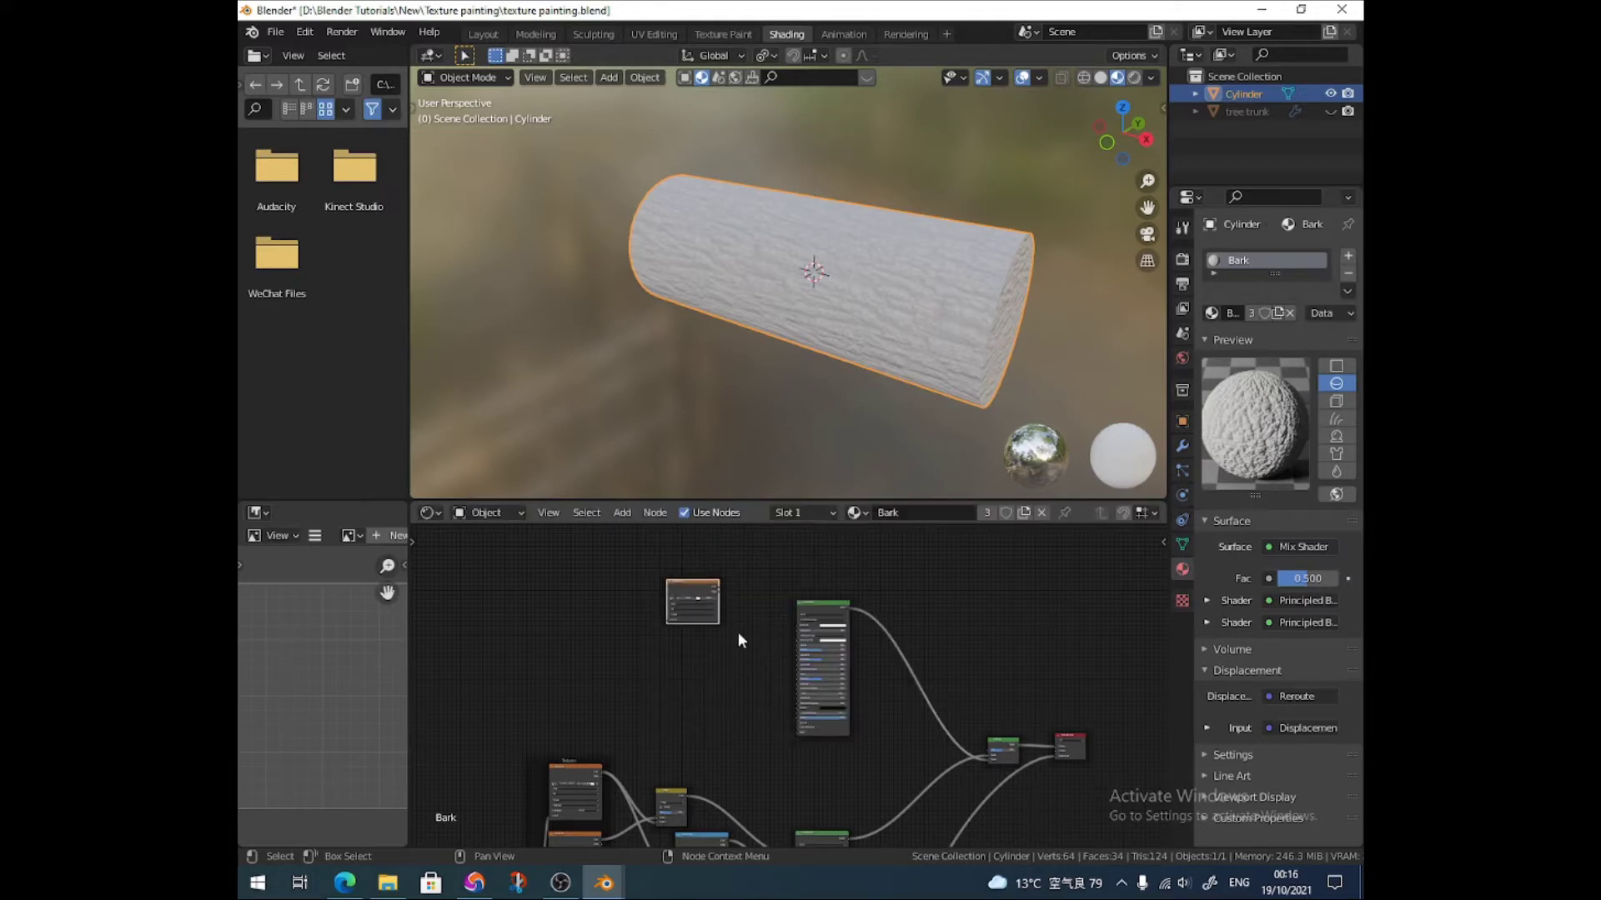
{"action": "middle_click_drag", "start_coordinate": [696, 586], "coordinate": [789, 674]}
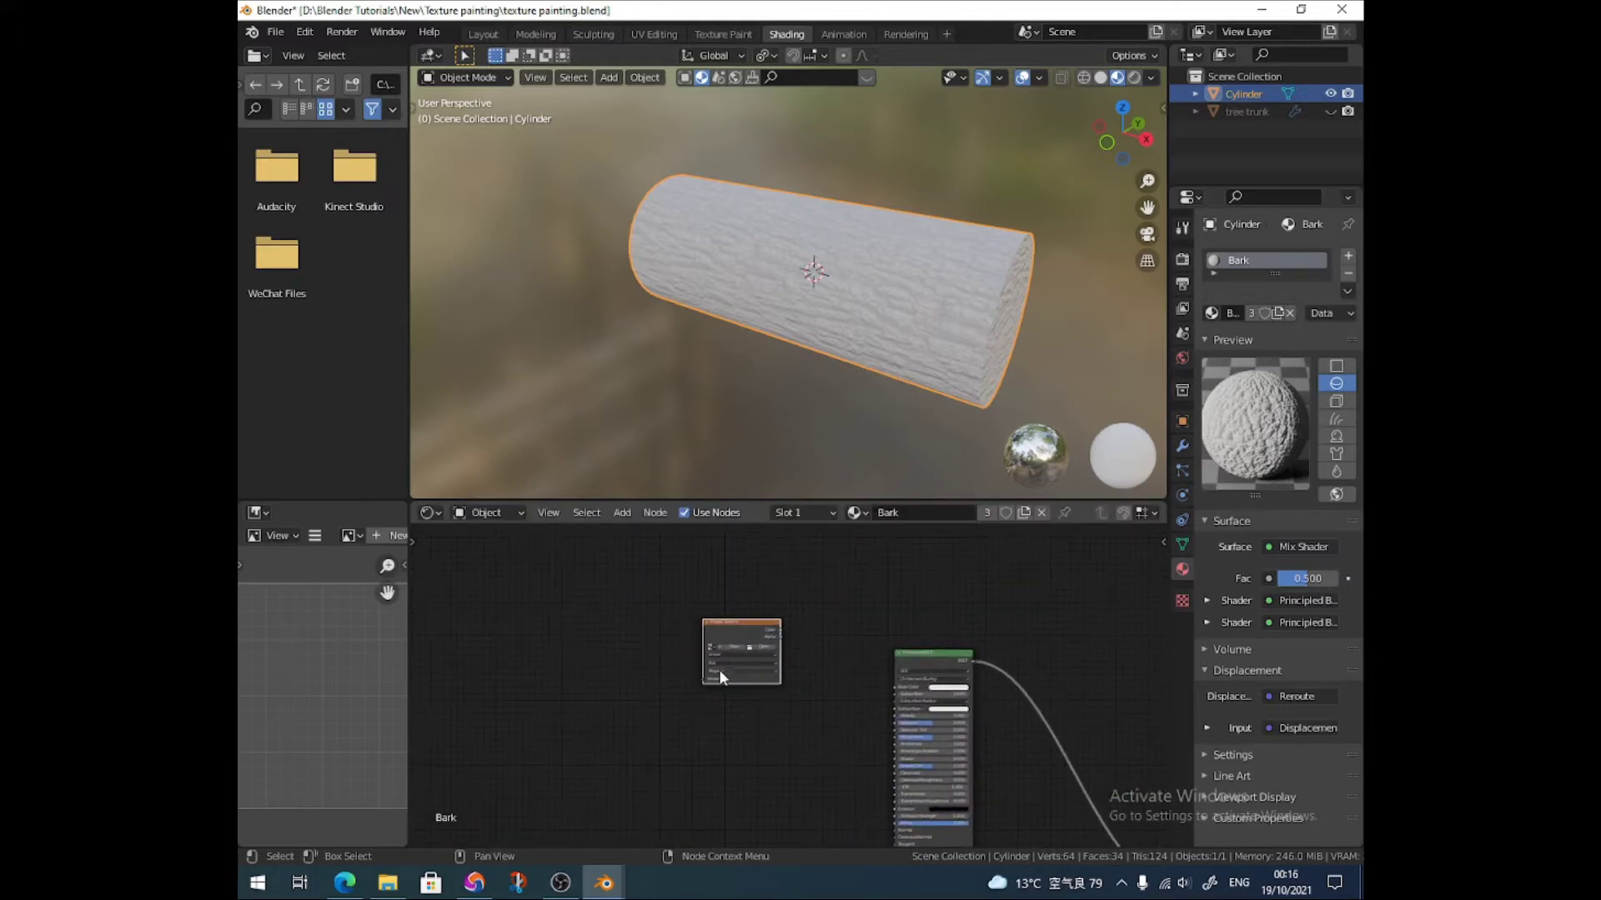
{"action": "scroll", "coordinate": [723, 662], "scroll_direction": "up", "scroll_amount": 3}
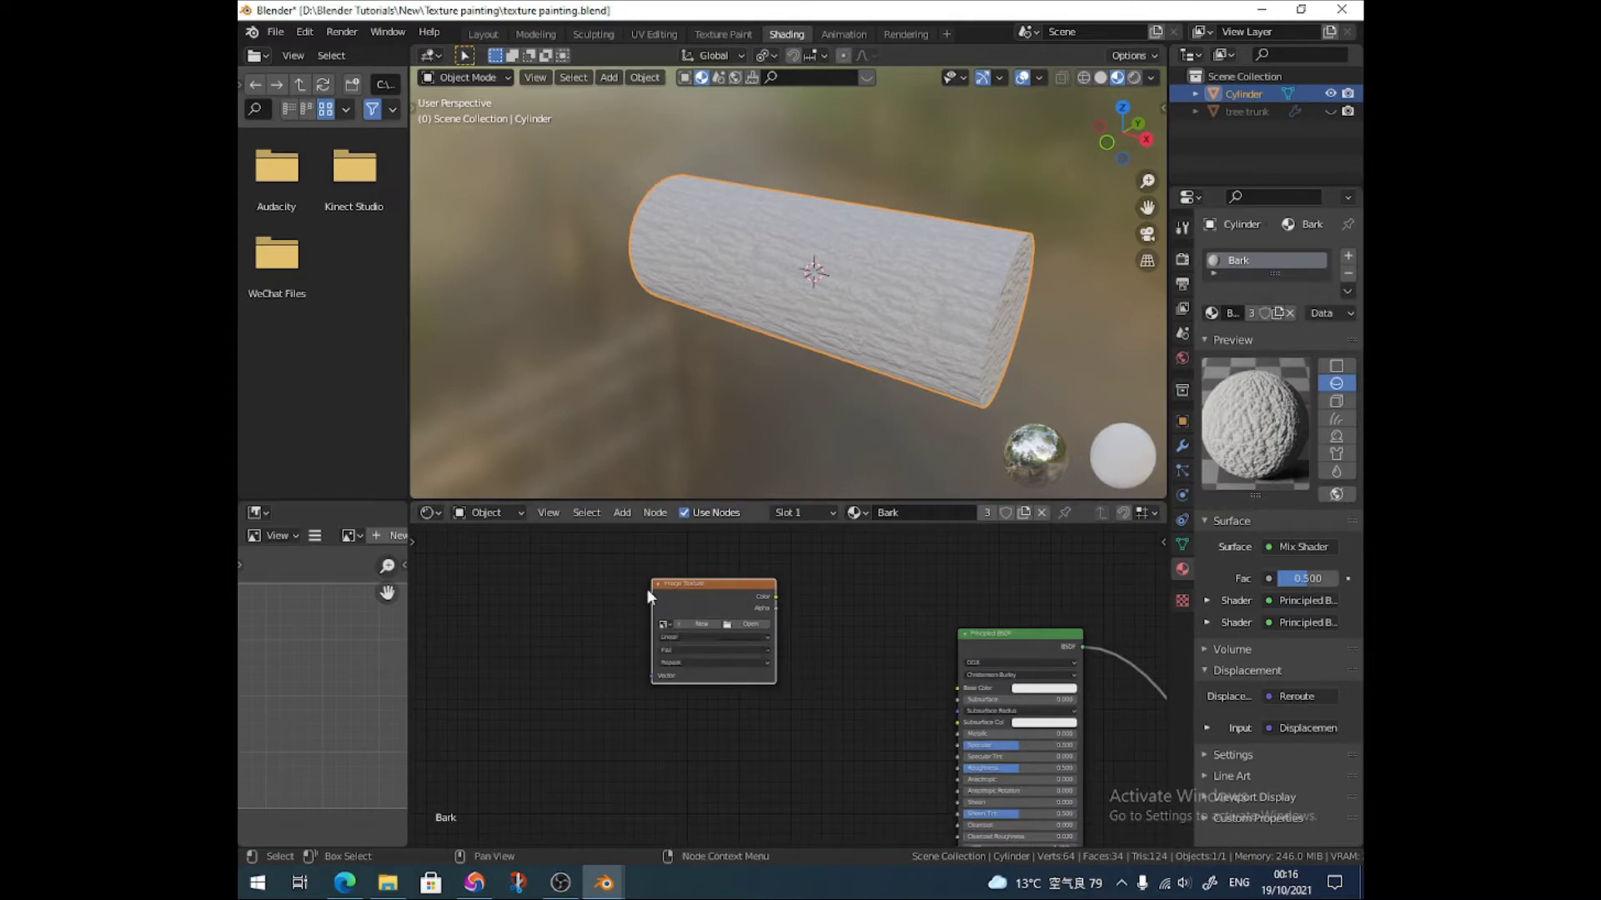
{"action": "left_click", "coordinate": [663, 626]}
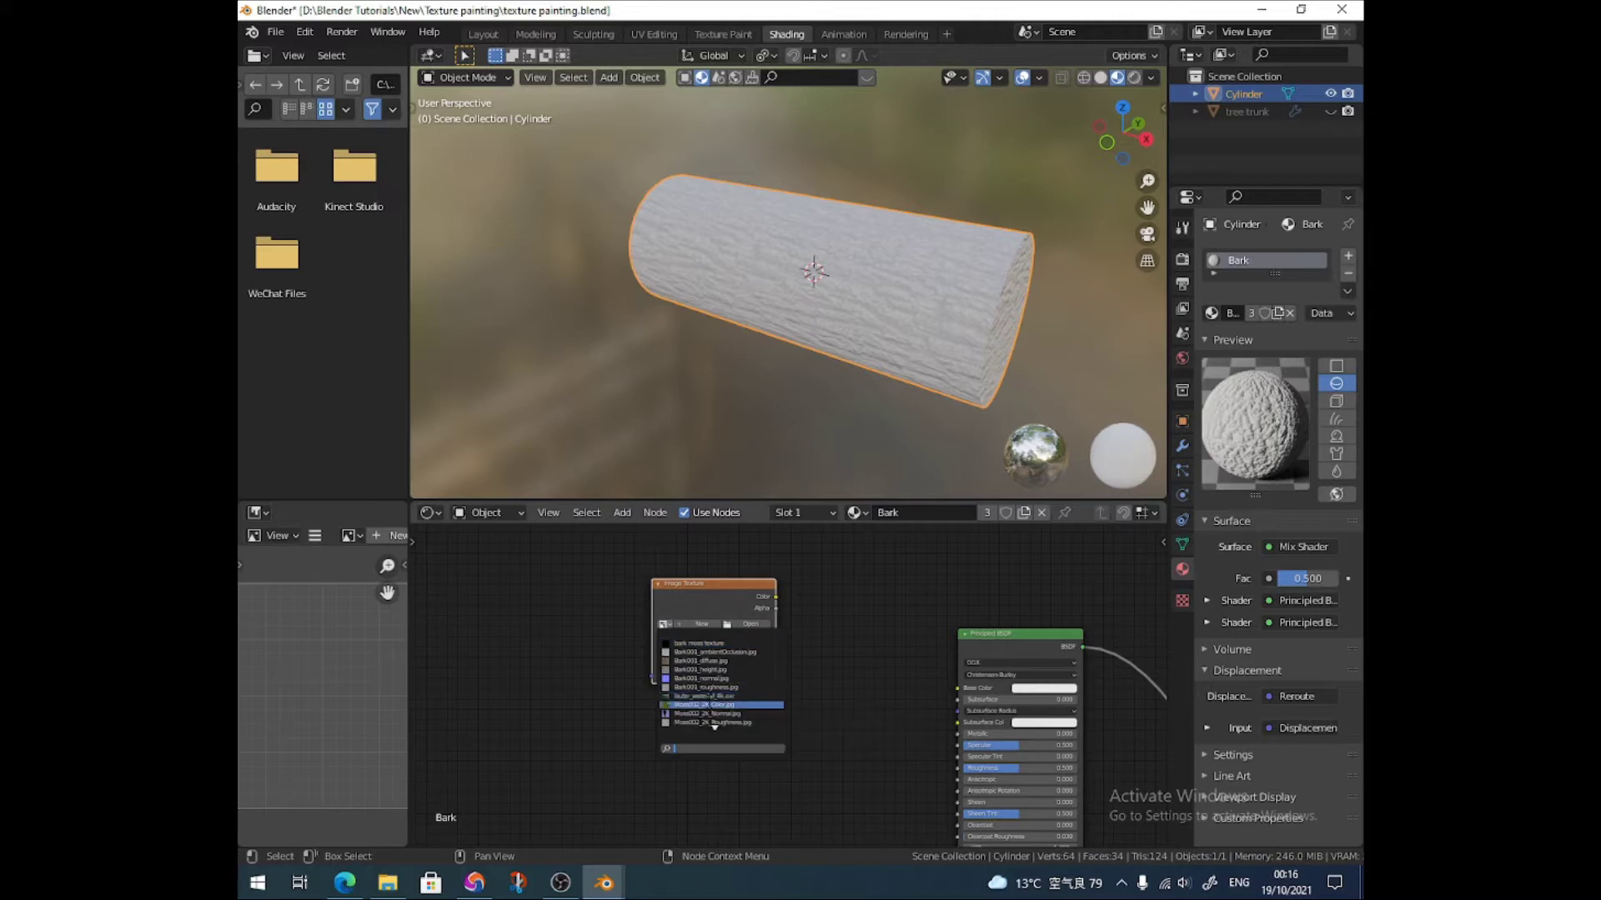
{"action": "left_click", "coordinate": [707, 705]}
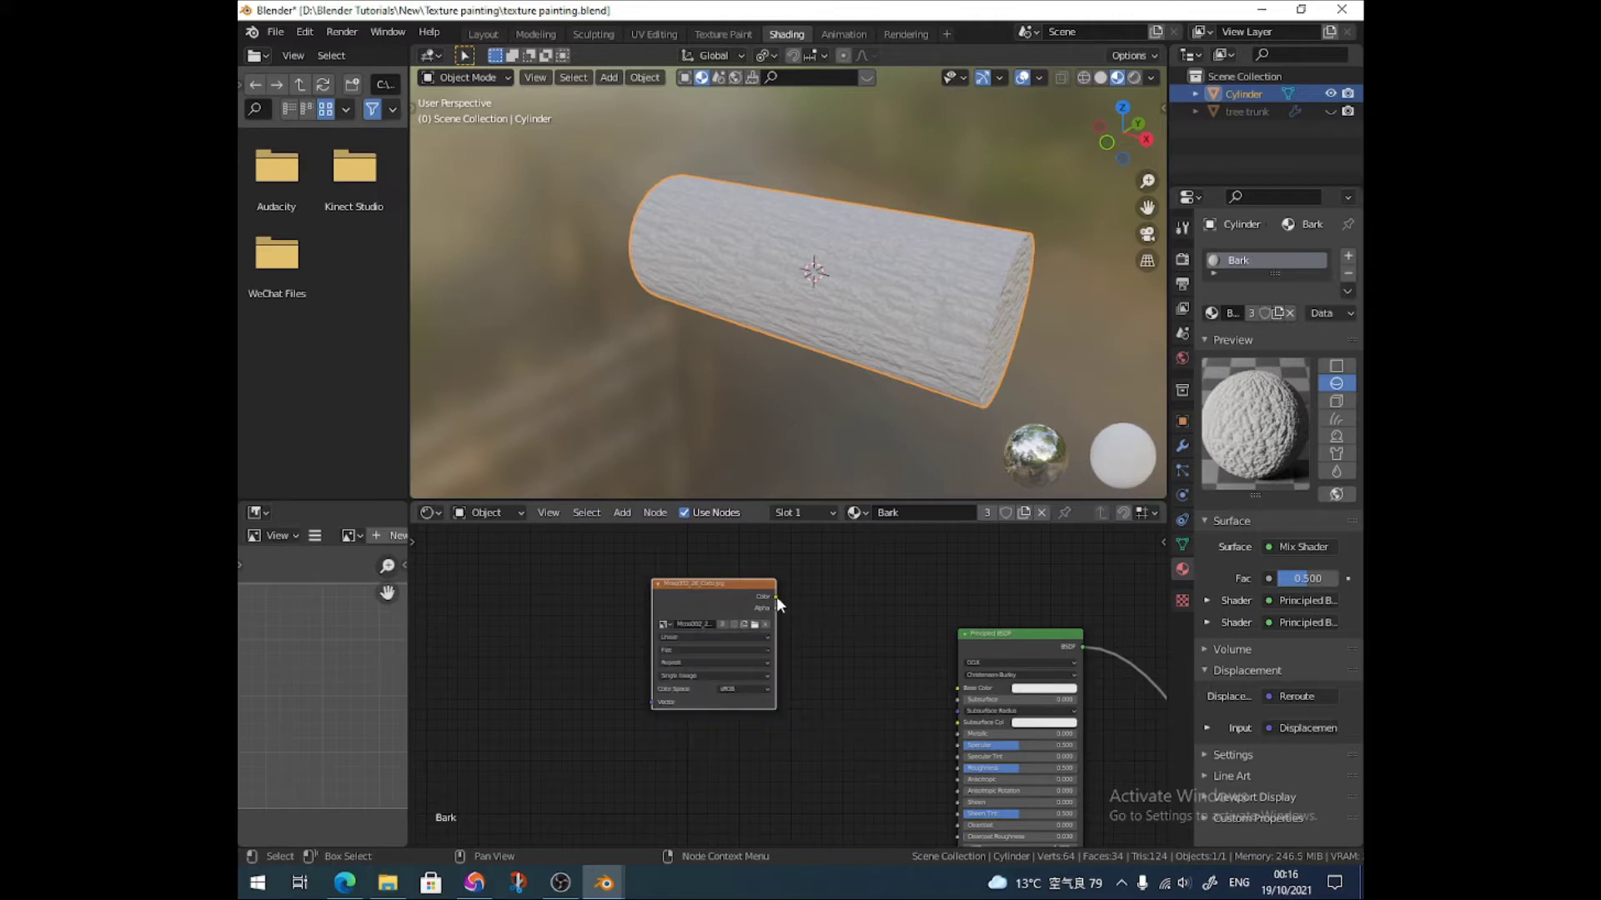
{"action": "left_click_drag", "start_coordinate": [777, 597], "coordinate": [958, 688]}
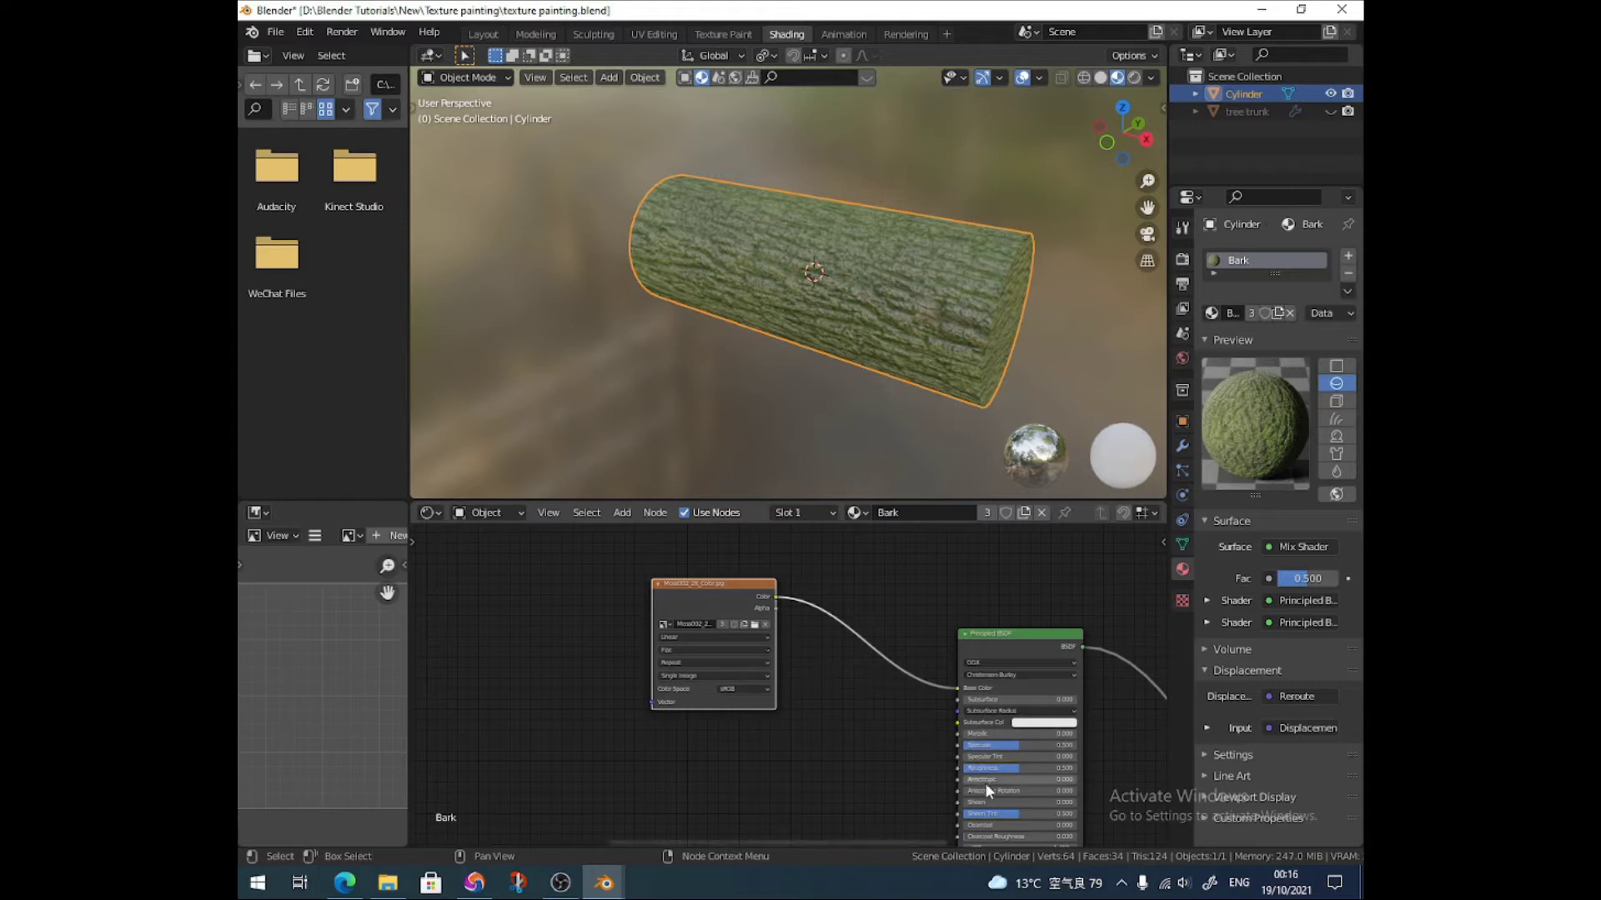
- Move the Mix Shader node higher in the graph near the Material Output
{"action": "scroll", "coordinate": [967, 750], "scroll_direction": "down", "scroll_amount": 3, "text": "shift"}
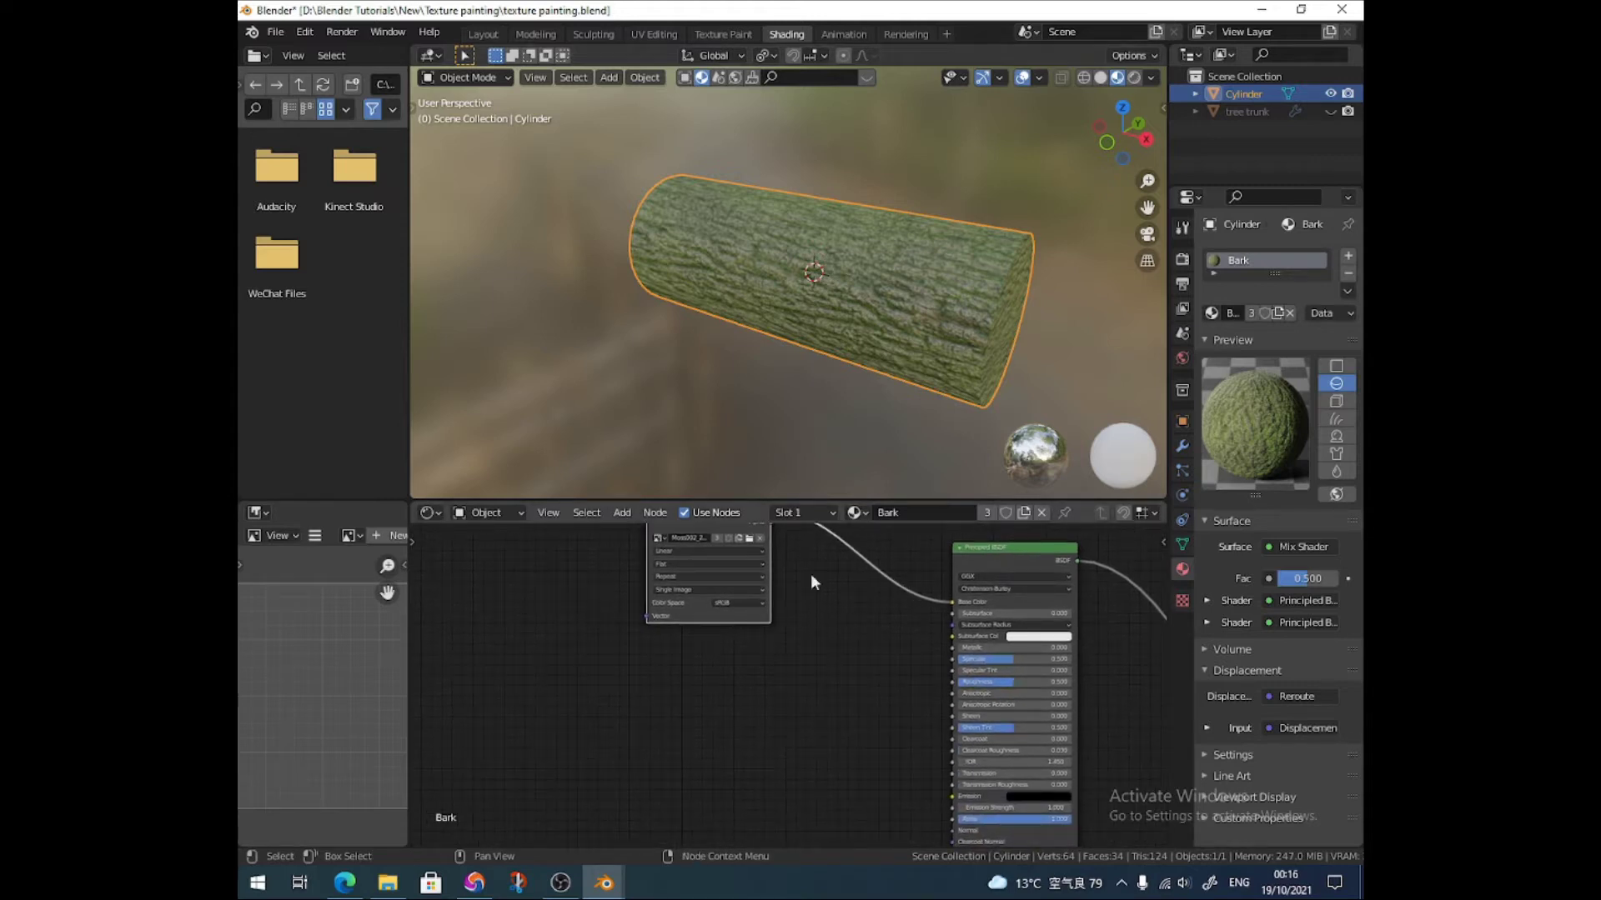
{"action": "middle_click_drag", "start_coordinate": [908, 660], "coordinate": [639, 682]}
{"action": "scroll", "coordinate": [956, 657], "scroll_direction": "down", "scroll_amount": 2}
{"action": "middle_click_drag", "start_coordinate": [943, 690], "coordinate": [843, 643]}
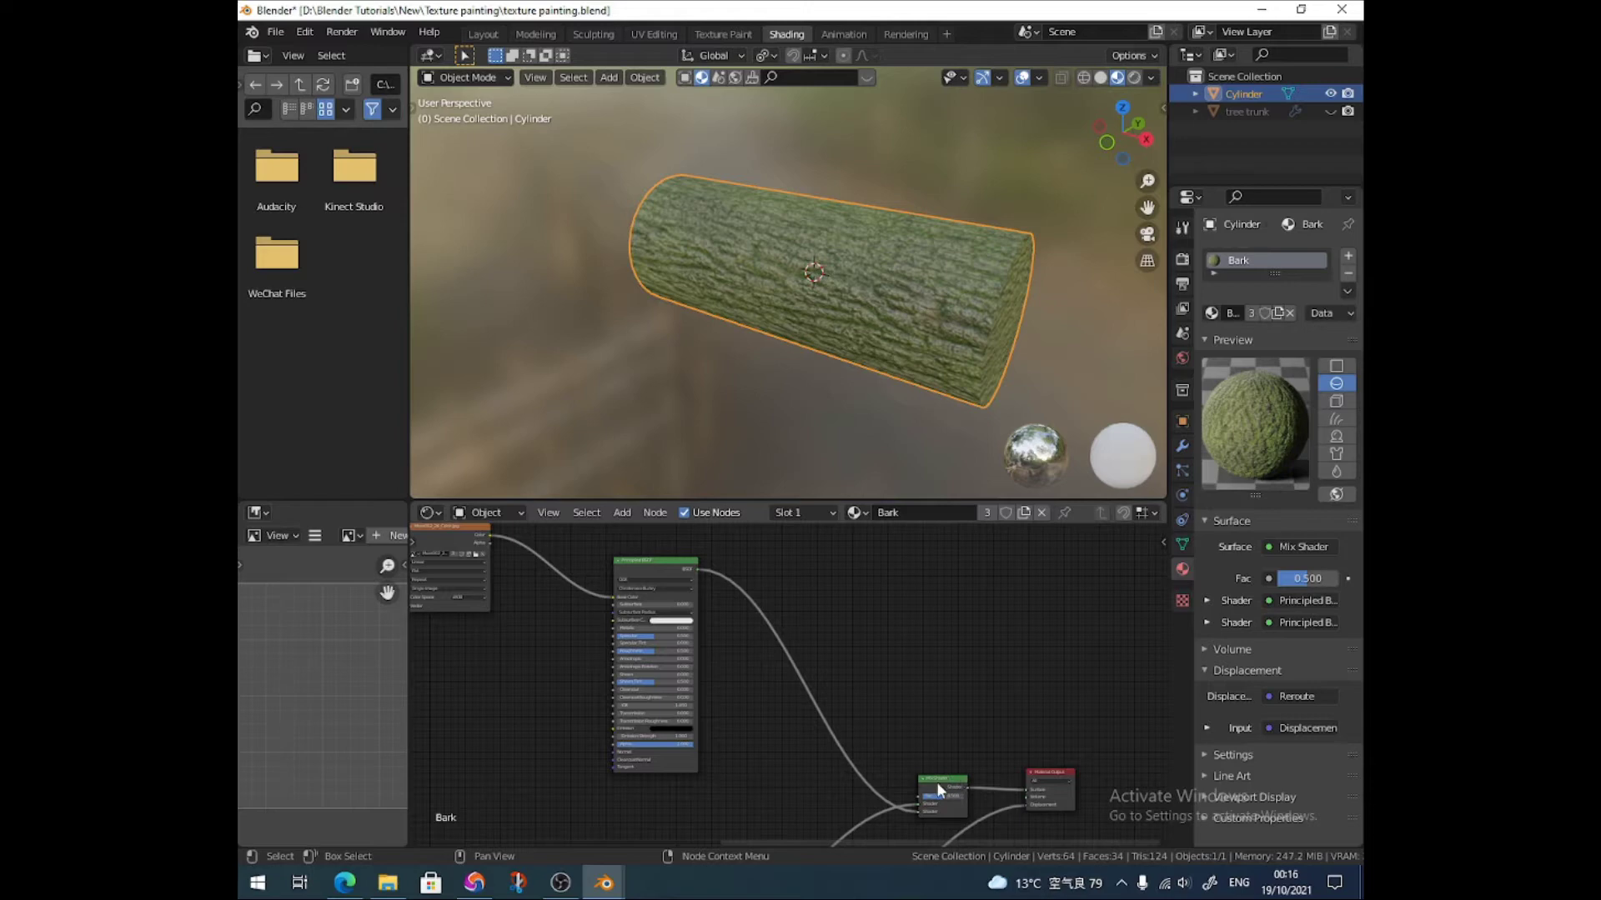
{"action": "left_click", "coordinate": [939, 784]}
{"action": "left_click_drag", "start_coordinate": [940, 788], "coordinate": [808, 714]}
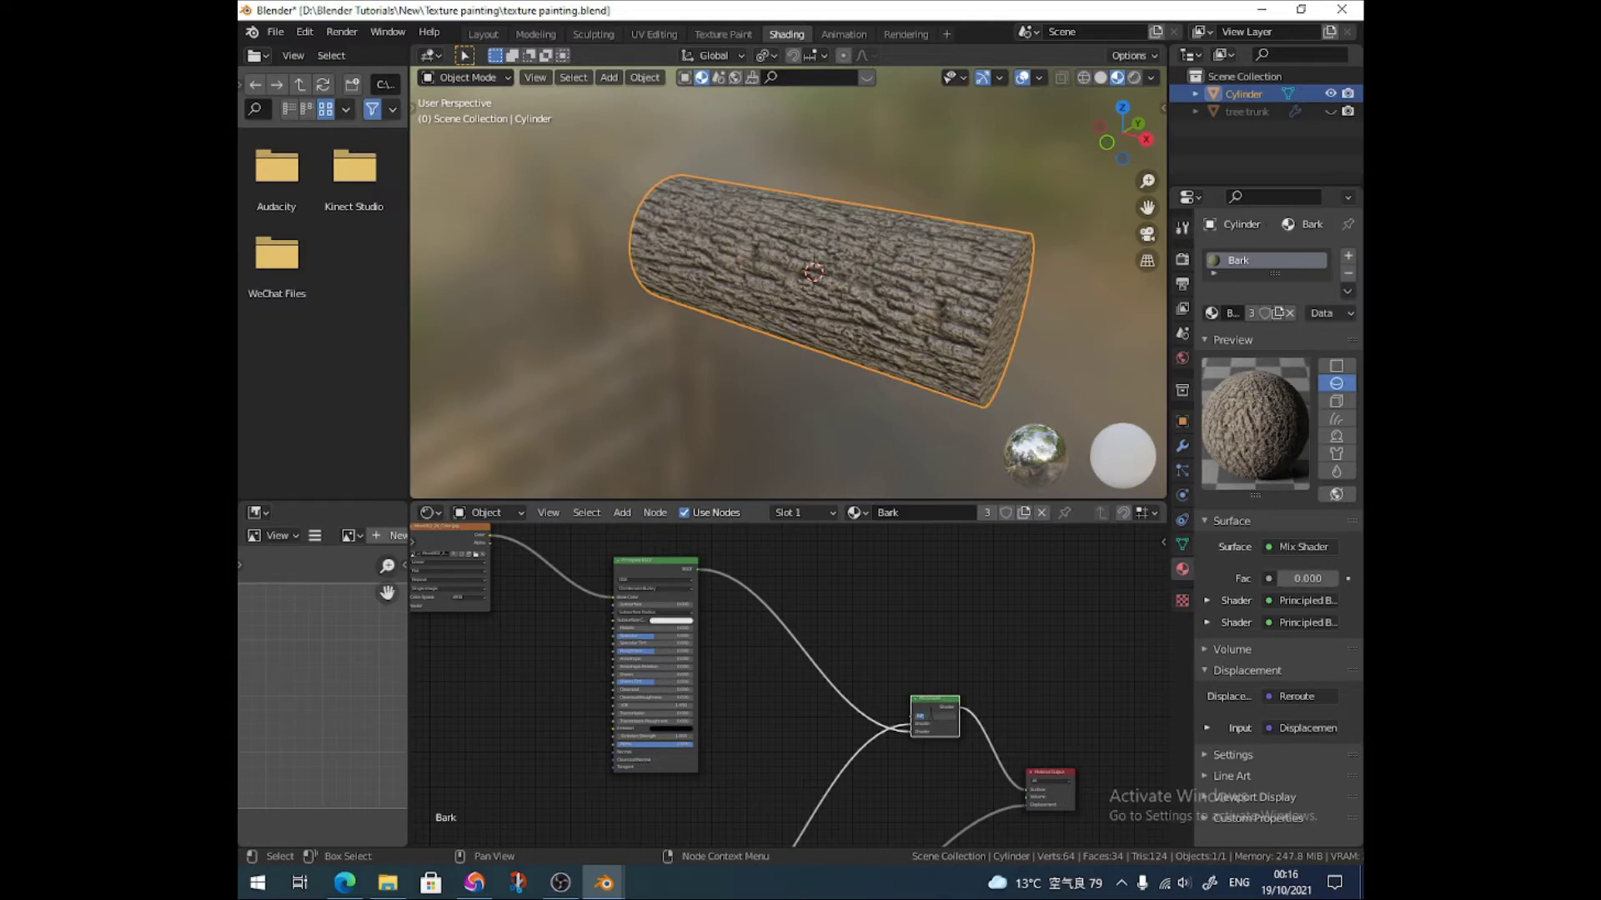
- Set Mix Shader Fac to 0.5 and connect a new Image Texture node to the Fac input
{"action": "left_click_drag", "start_coordinate": [932, 719], "coordinate": [974, 719]}
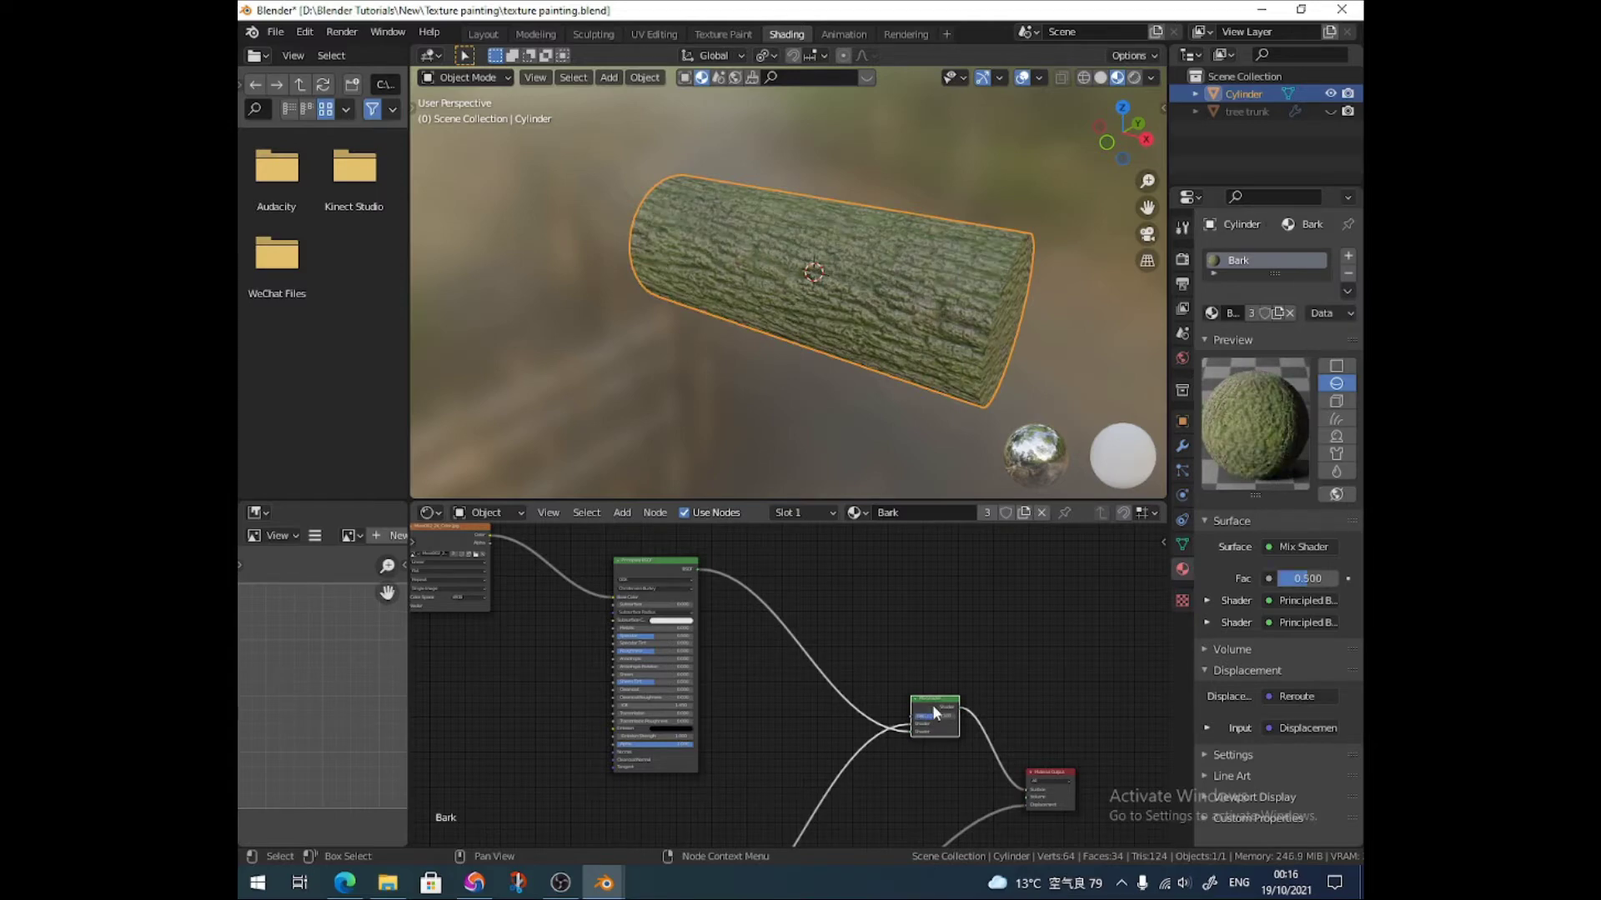
{"action": "left_click_drag", "start_coordinate": [938, 711], "coordinate": [942, 674]}
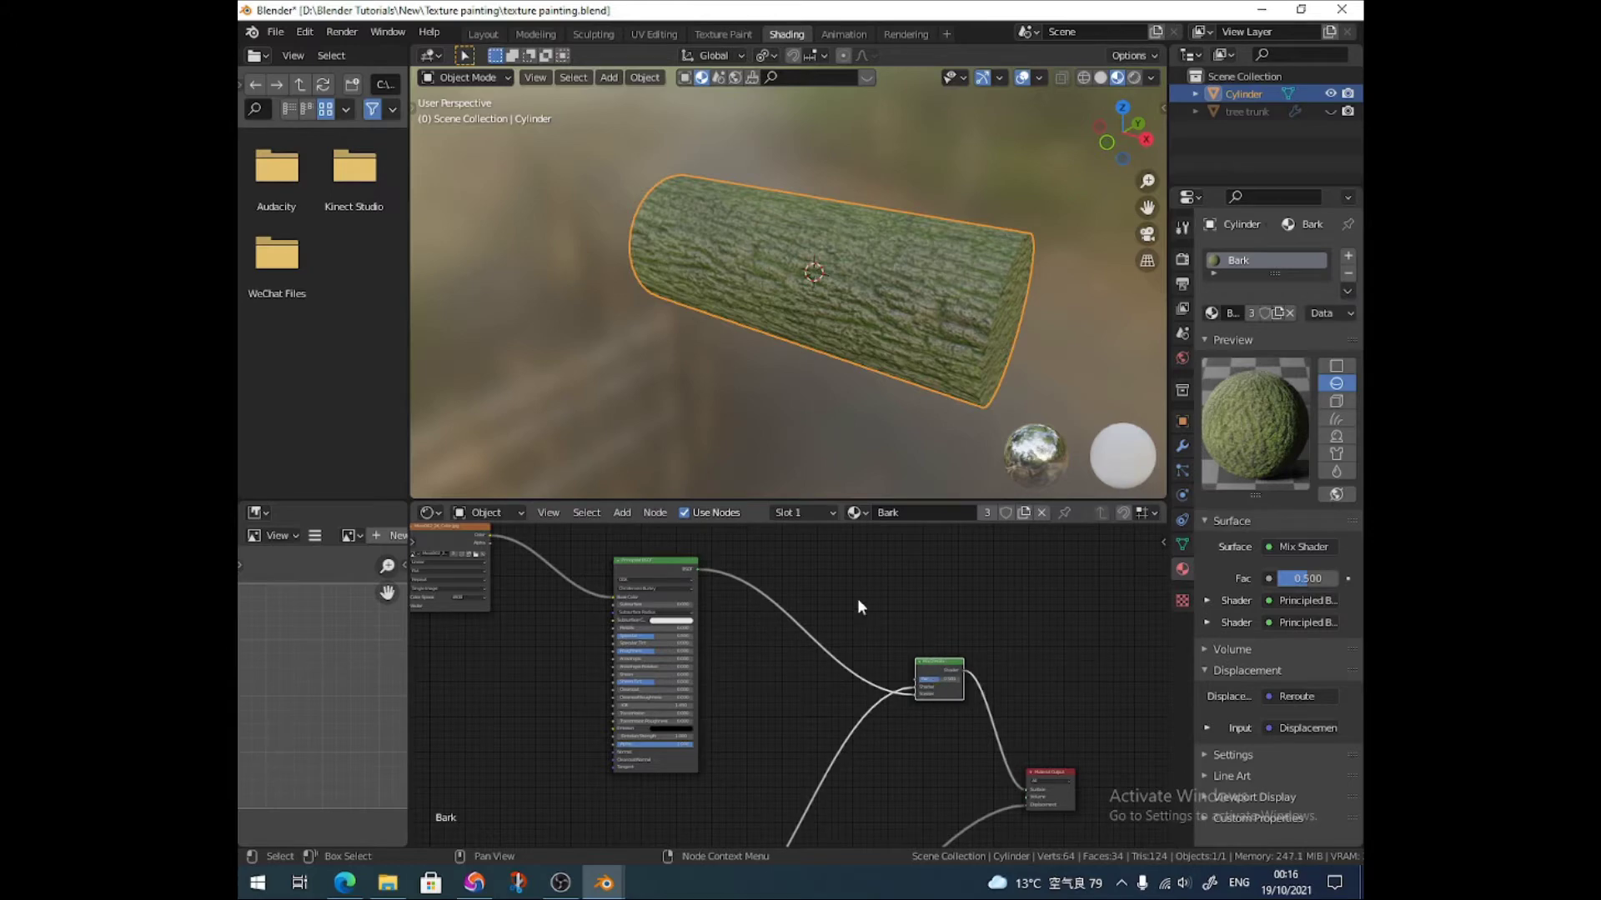
{"action": "left_click", "coordinate": [621, 512]}
{"action": "left_click", "coordinate": [680, 535]}
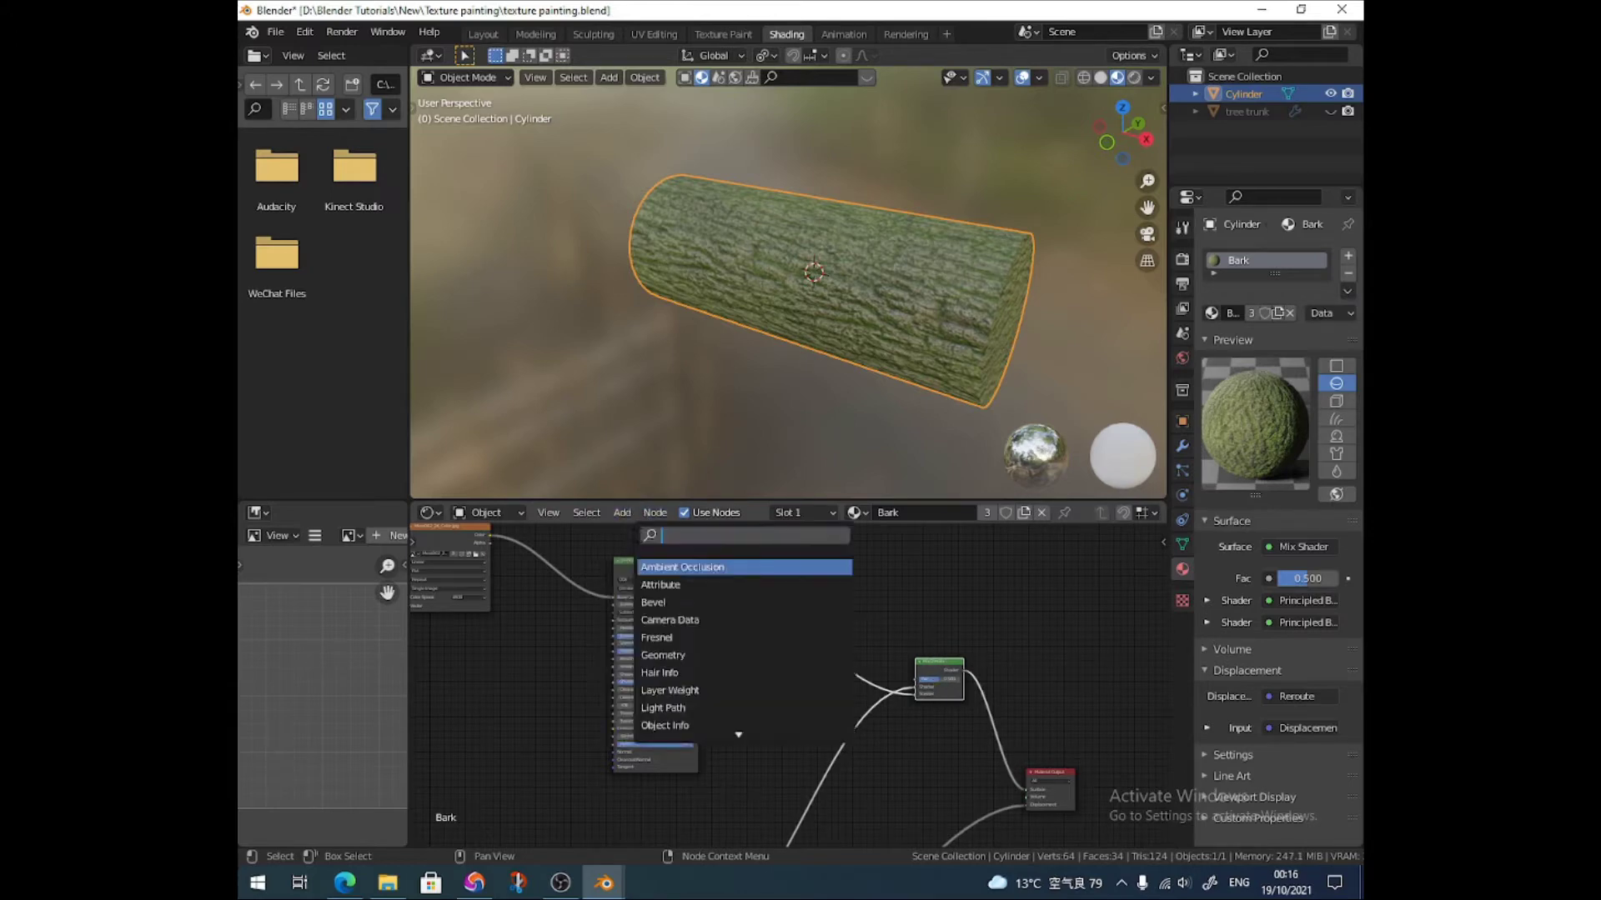
{"action": "type", "text": "image"}
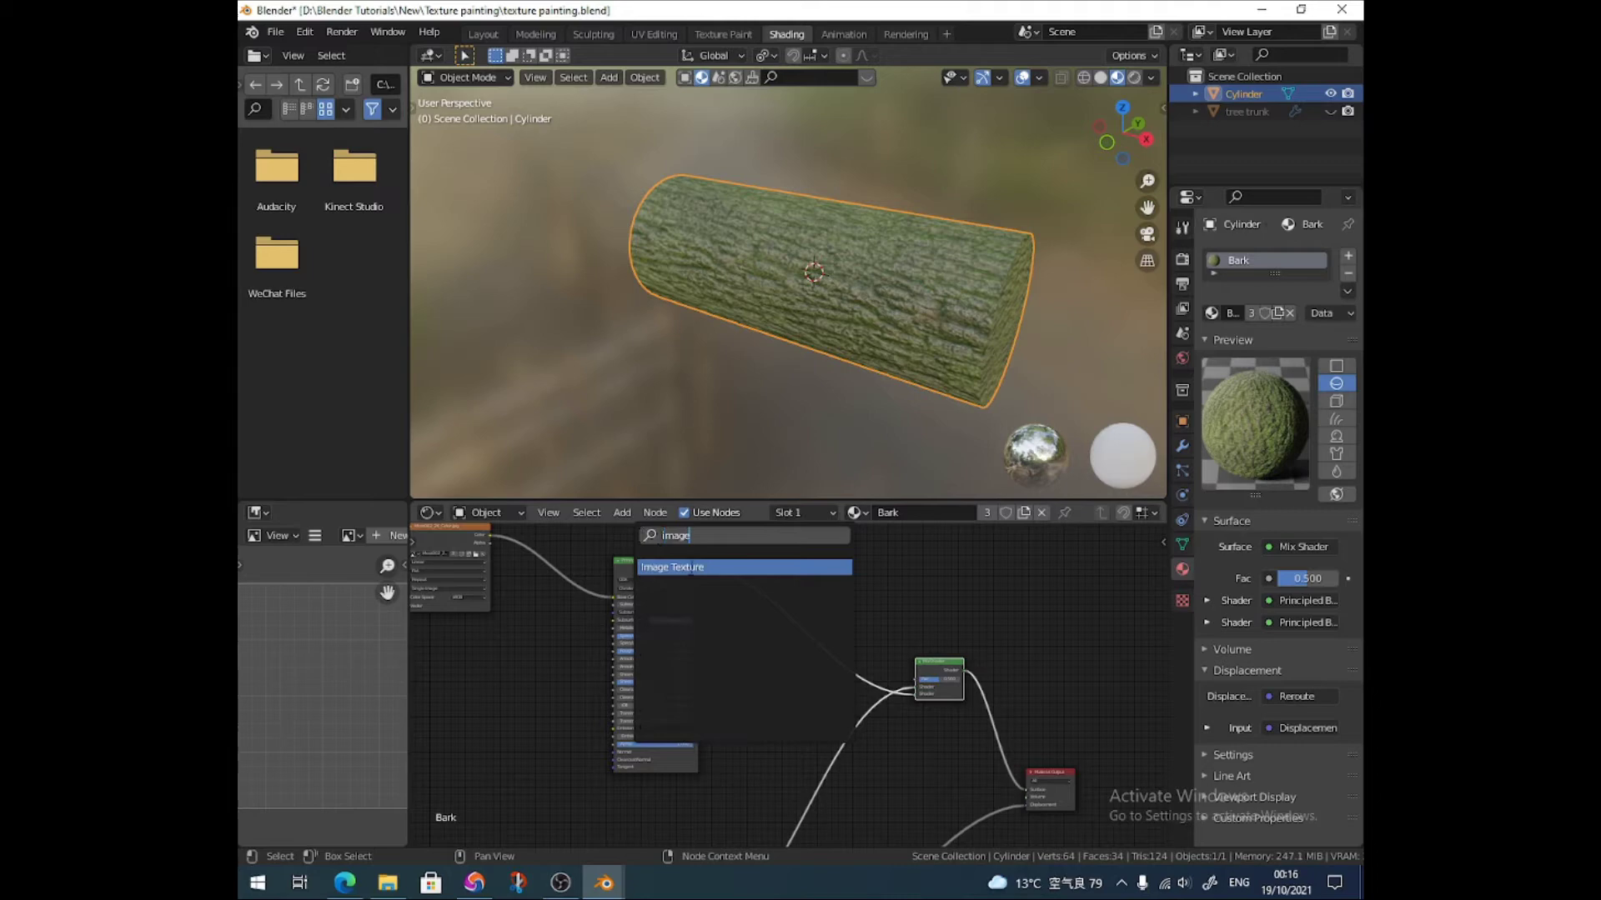
{"action": "left_click", "coordinate": [691, 568]}
{"action": "left_click", "coordinate": [882, 547]}
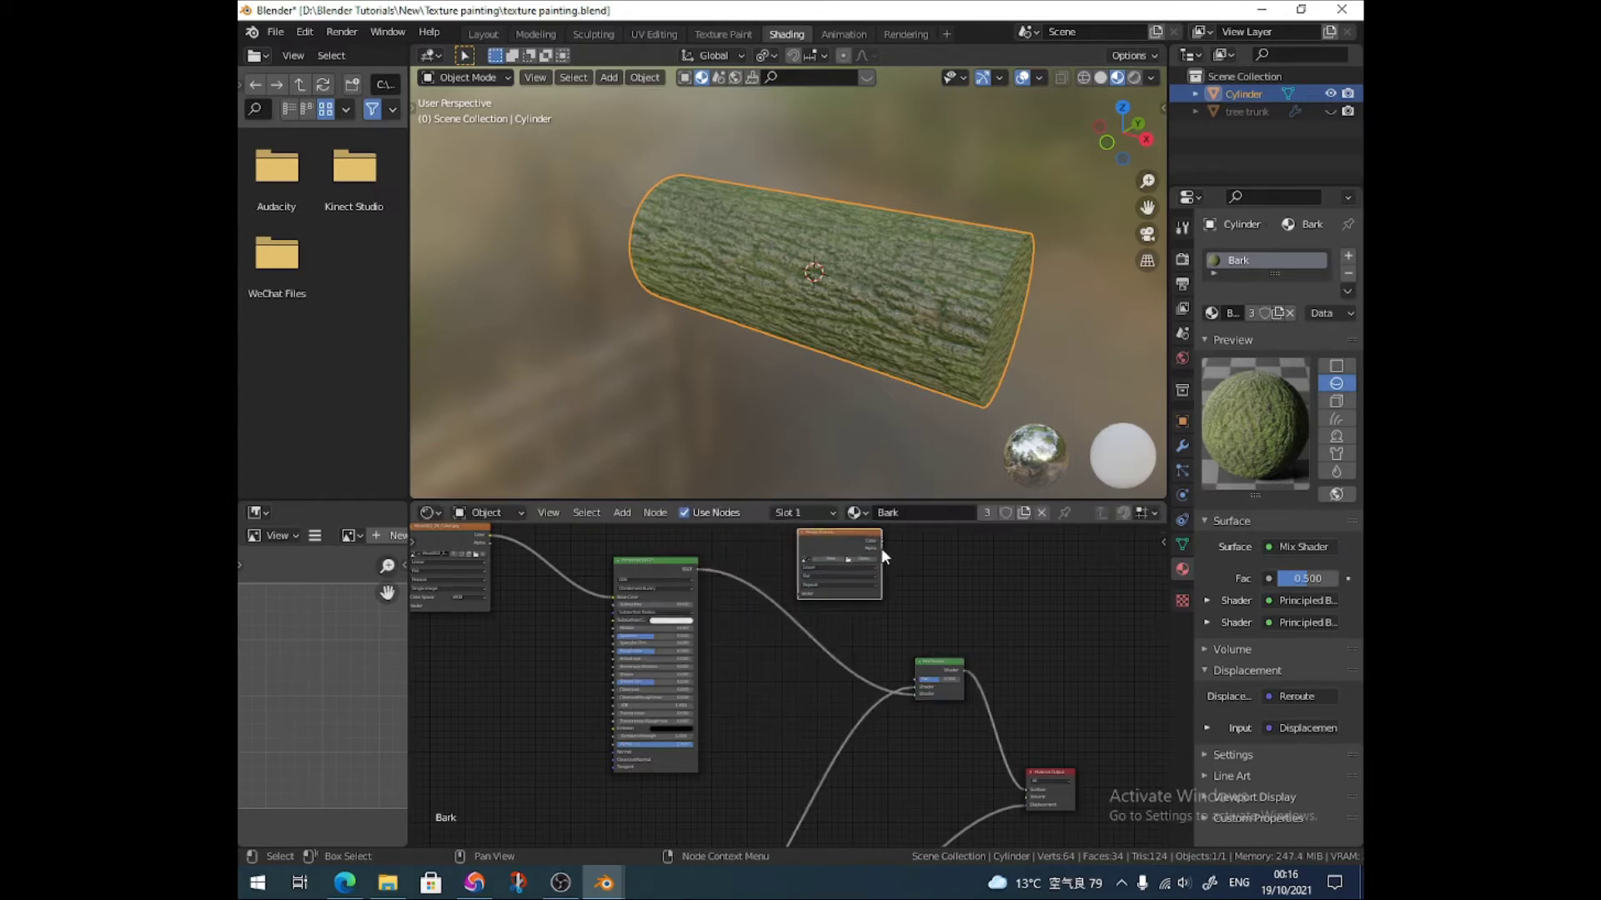
{"action": "left_click_drag", "start_coordinate": [879, 540], "coordinate": [917, 679]}
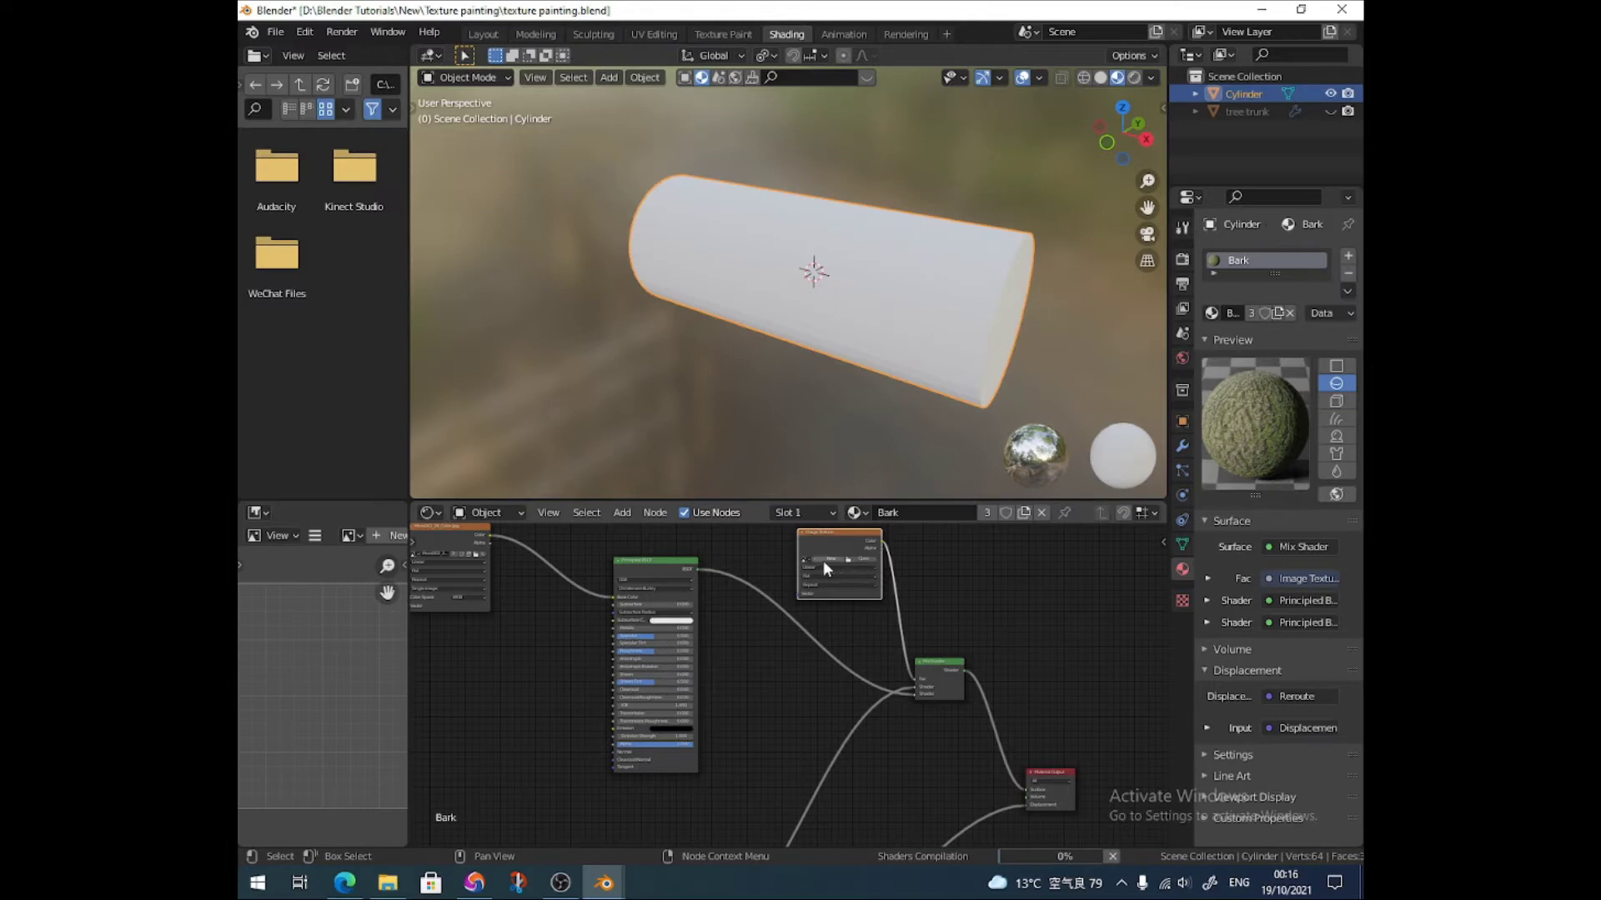
- In the Texture Paint workspace, put the cylinder in Edit Mode and UV-unwrap it
{"action": "left_click", "coordinate": [722, 33]}
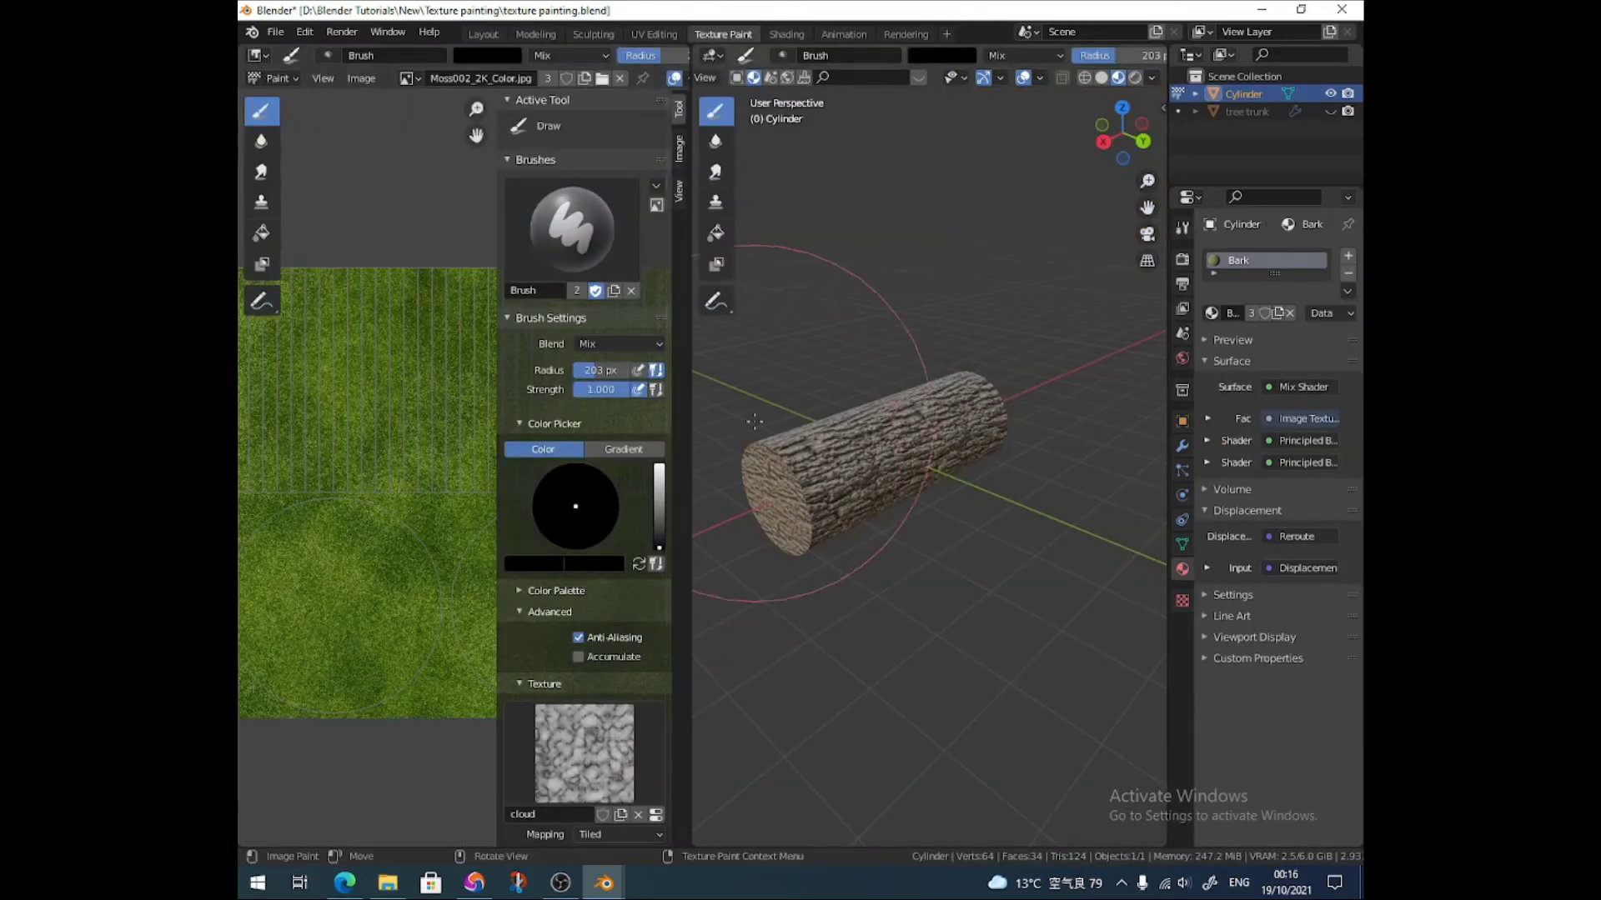
{"action": "mouse_move", "coordinate": [840, 446]}
{"action": "middle_mouse_down"}
{"action": "mouse_move", "coordinate": [828, 418]}
{"action": "mouse_move", "coordinate": [876, 417]}
{"action": "middle_mouse_up"}
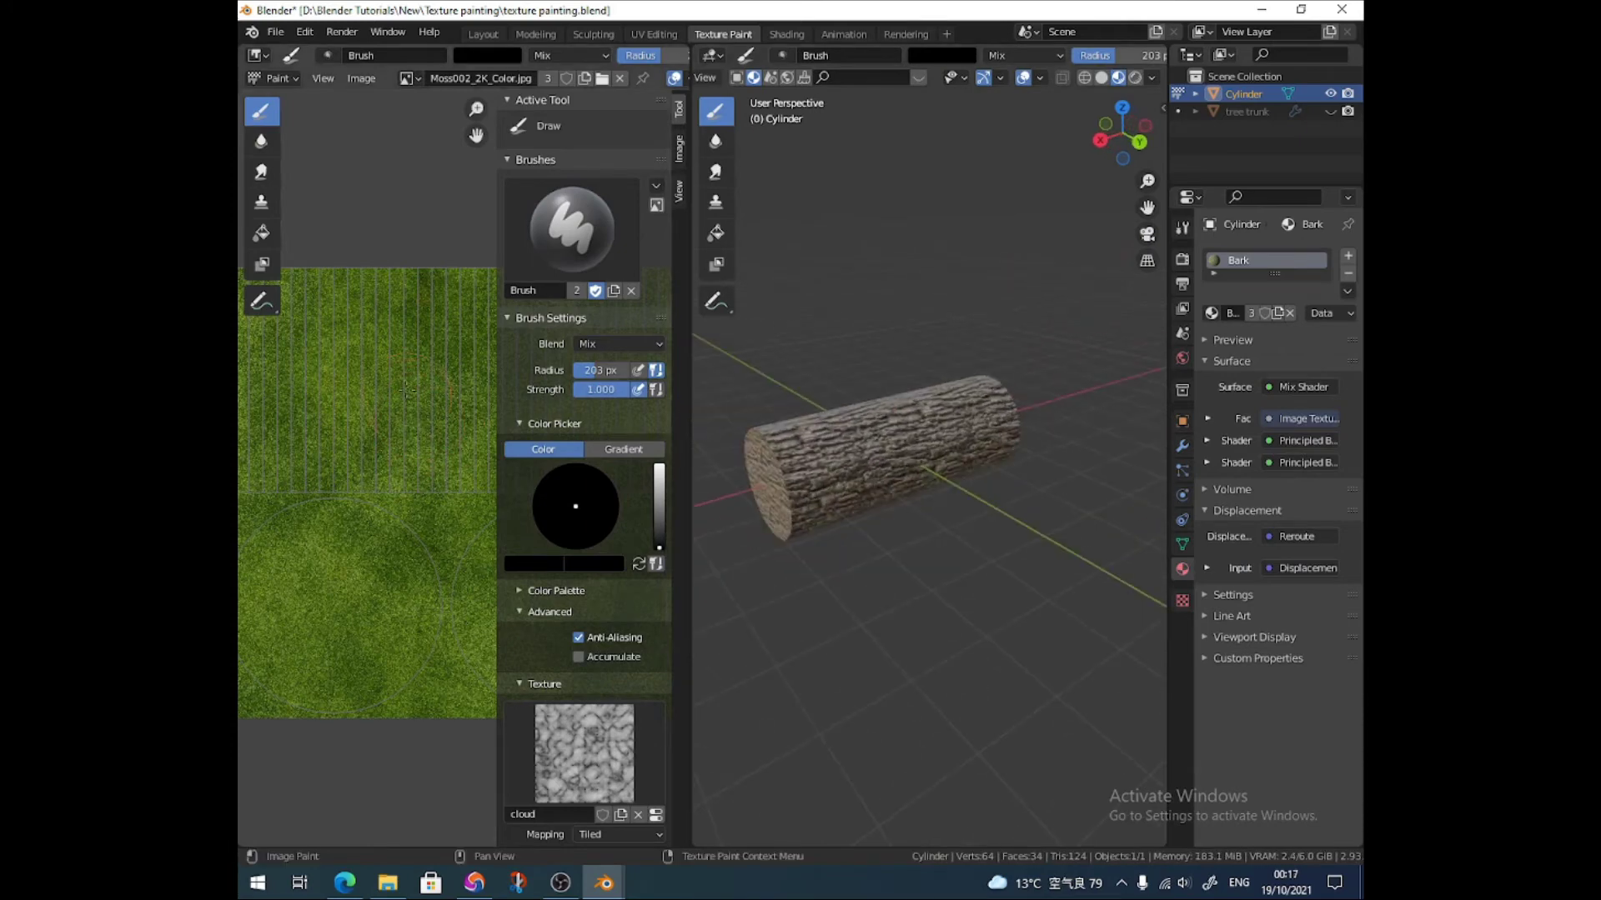
{"action": "scroll", "coordinate": [834, 76], "scroll_direction": "up", "scroll_amount": 3}
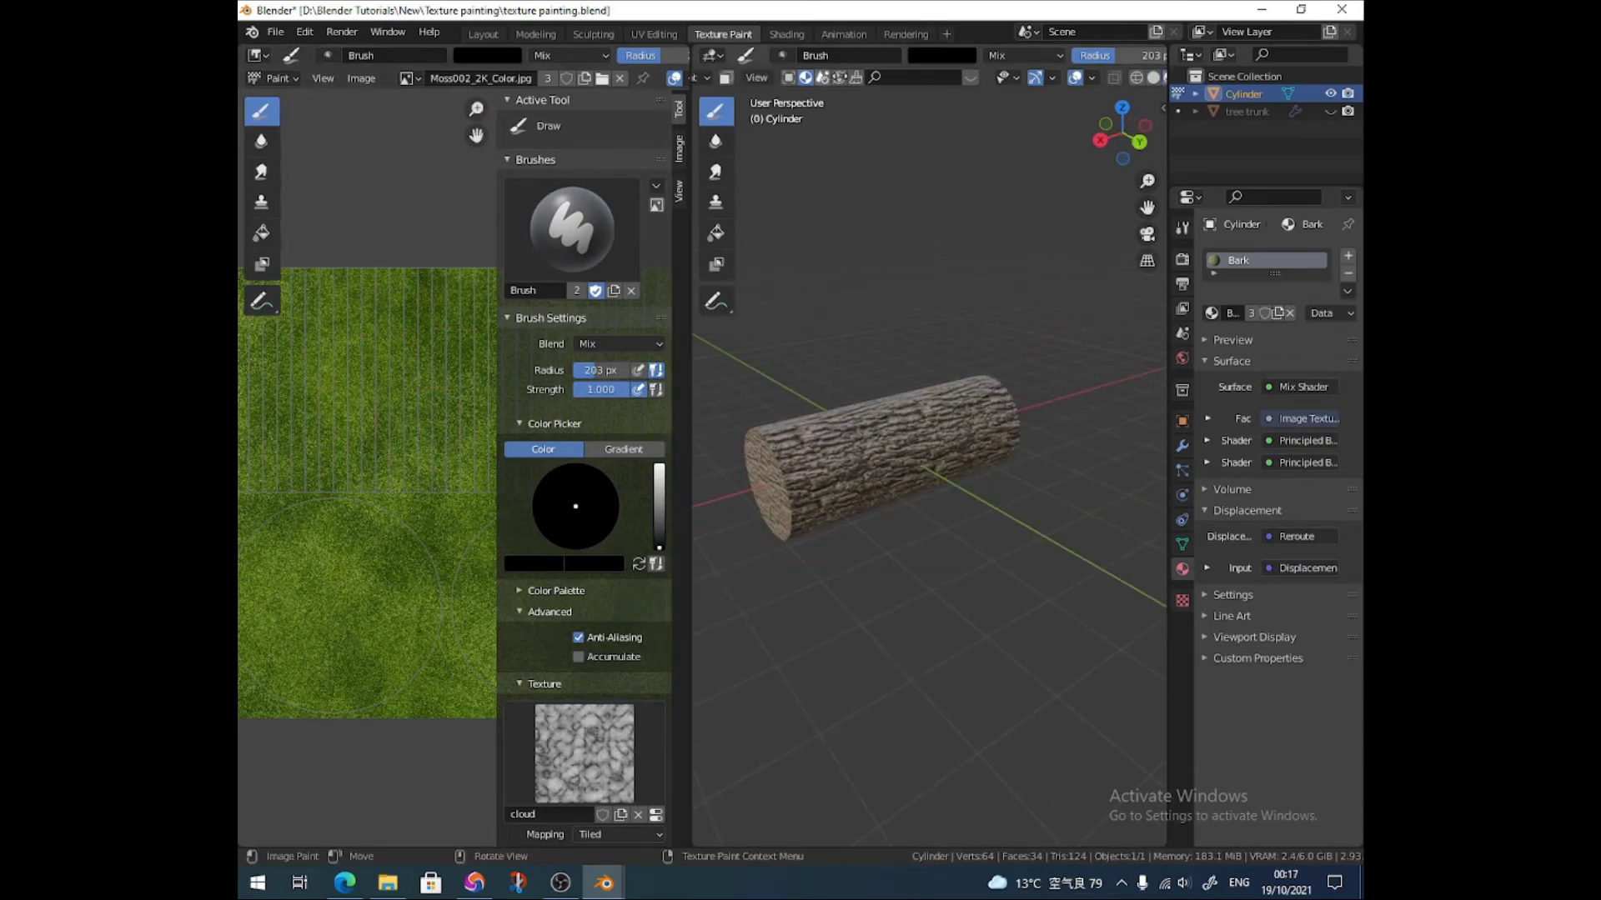
{"action": "left_click", "coordinate": [775, 77]}
{"action": "left_click", "coordinate": [750, 117]}
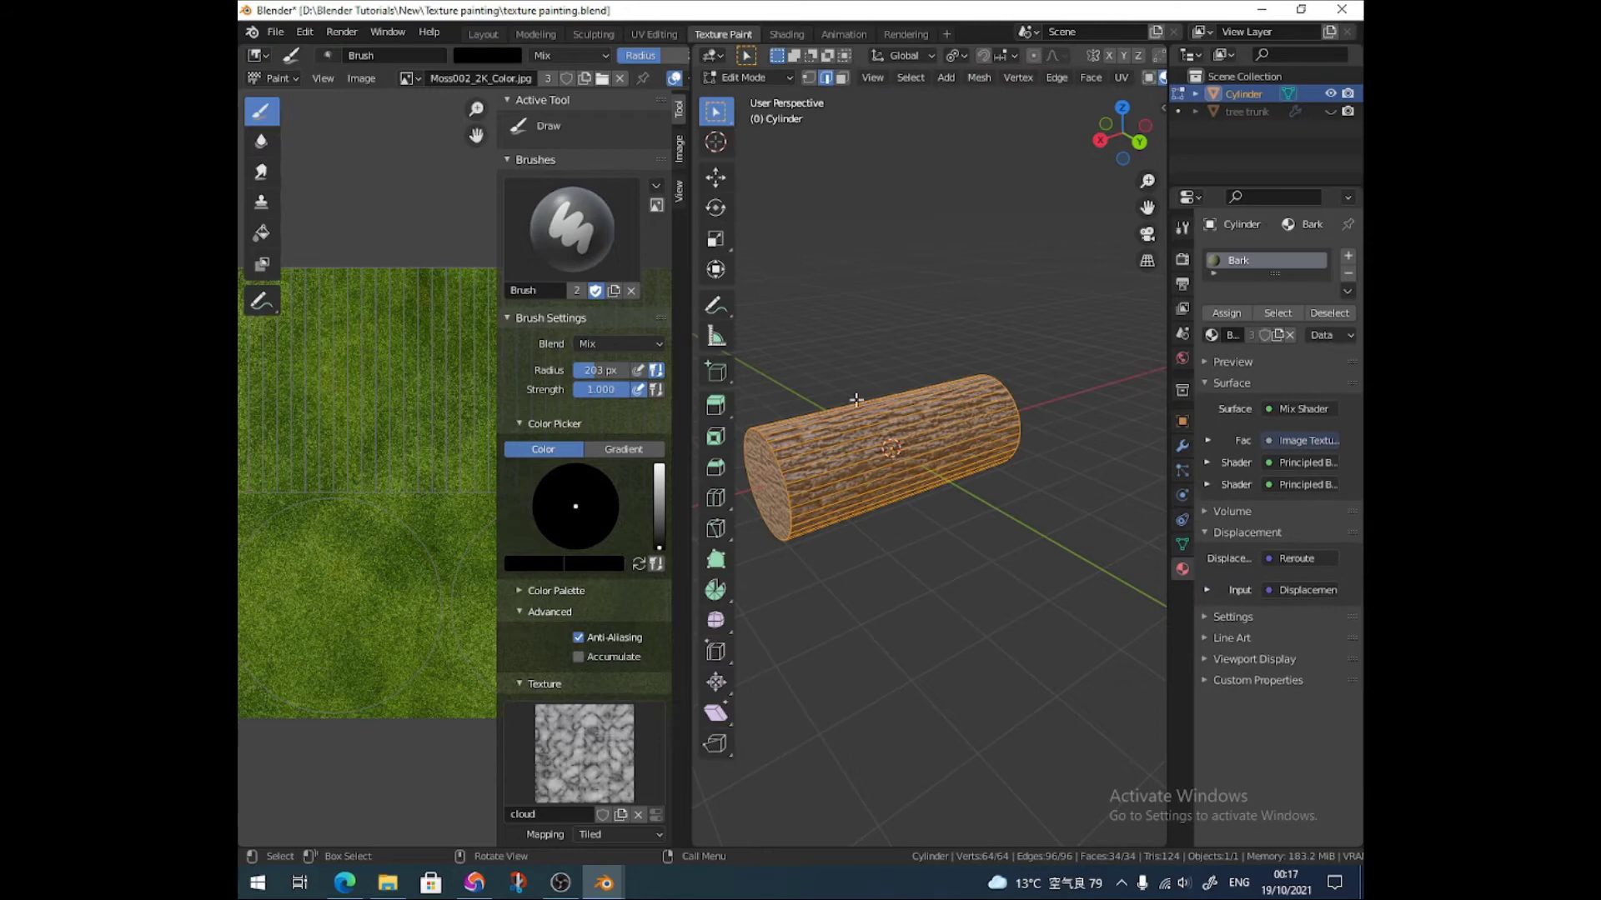
{"action": "key", "text": "u"}
{"action": "left_click", "coordinate": [870, 437]}
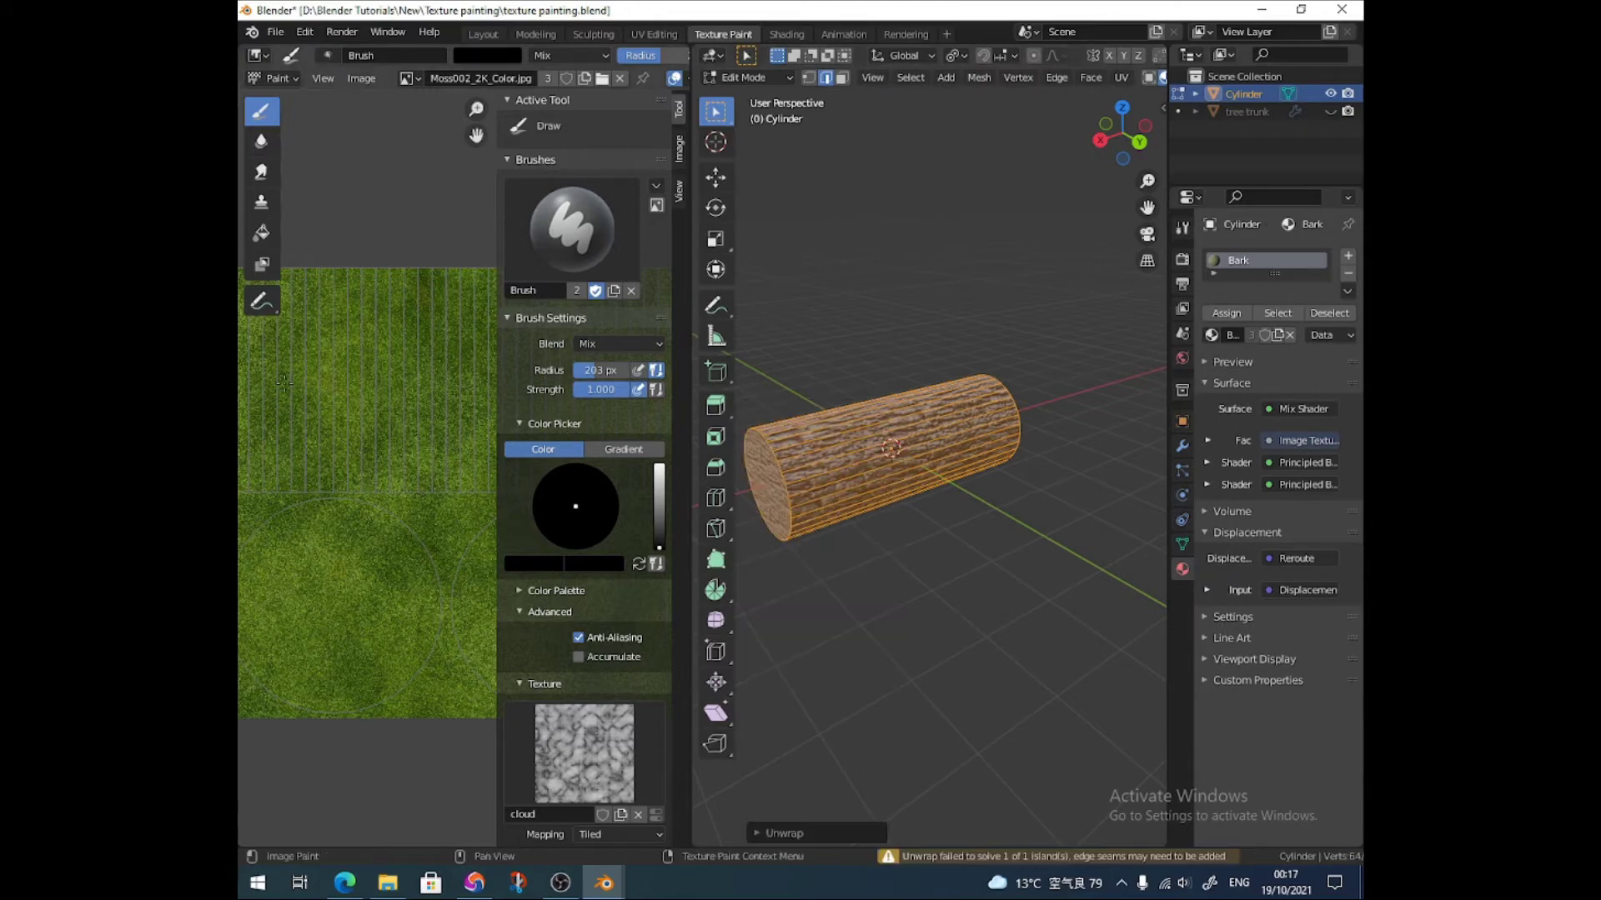
- Create a new blank 1024×1024 image named 'bark moss texture'
{"action": "left_click", "coordinate": [368, 78]}
{"action": "left_click", "coordinate": [372, 98]}
{"action": "left_click", "coordinate": [413, 130]}
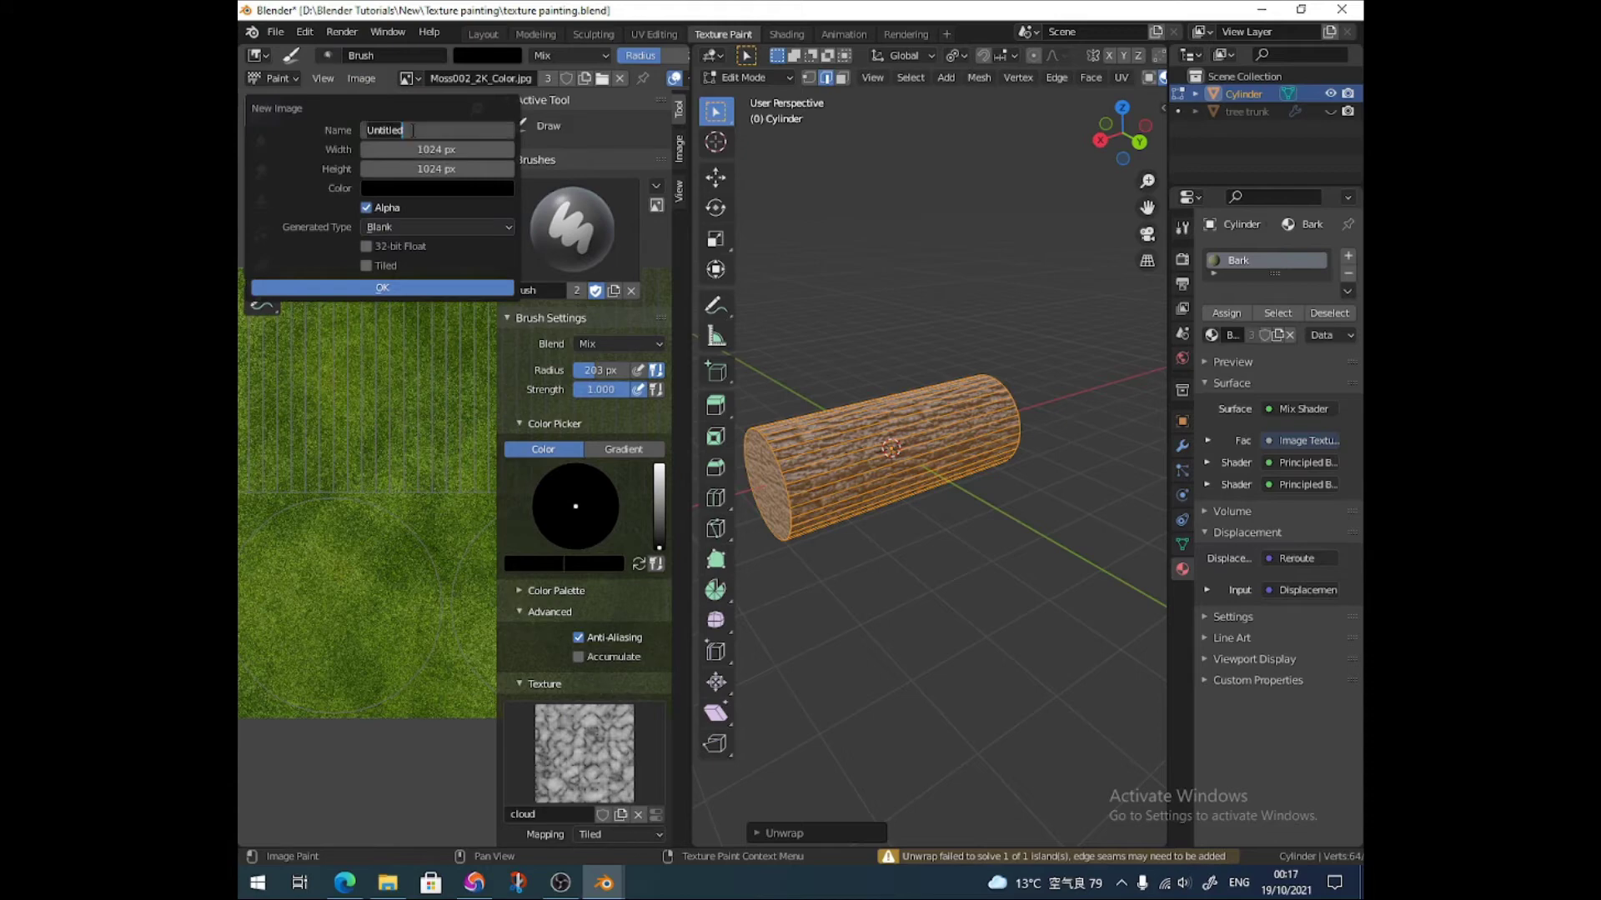
{"action": "type", "text": "bark m"}
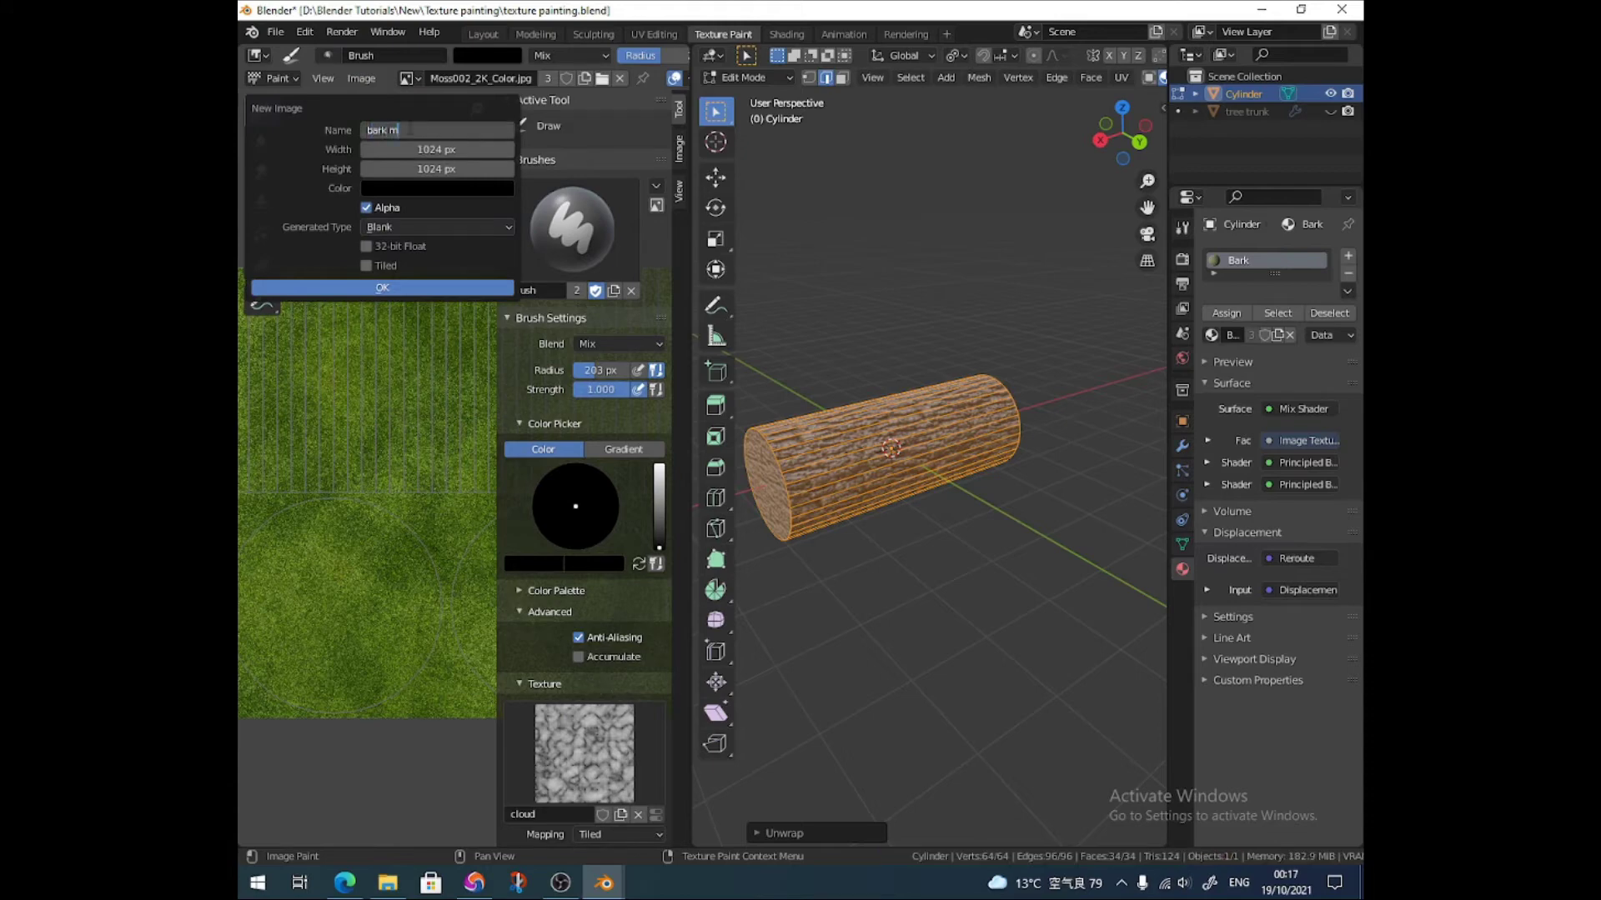
{"action": "type", "text": "oss texture"}
{"action": "key", "text": "Return"}
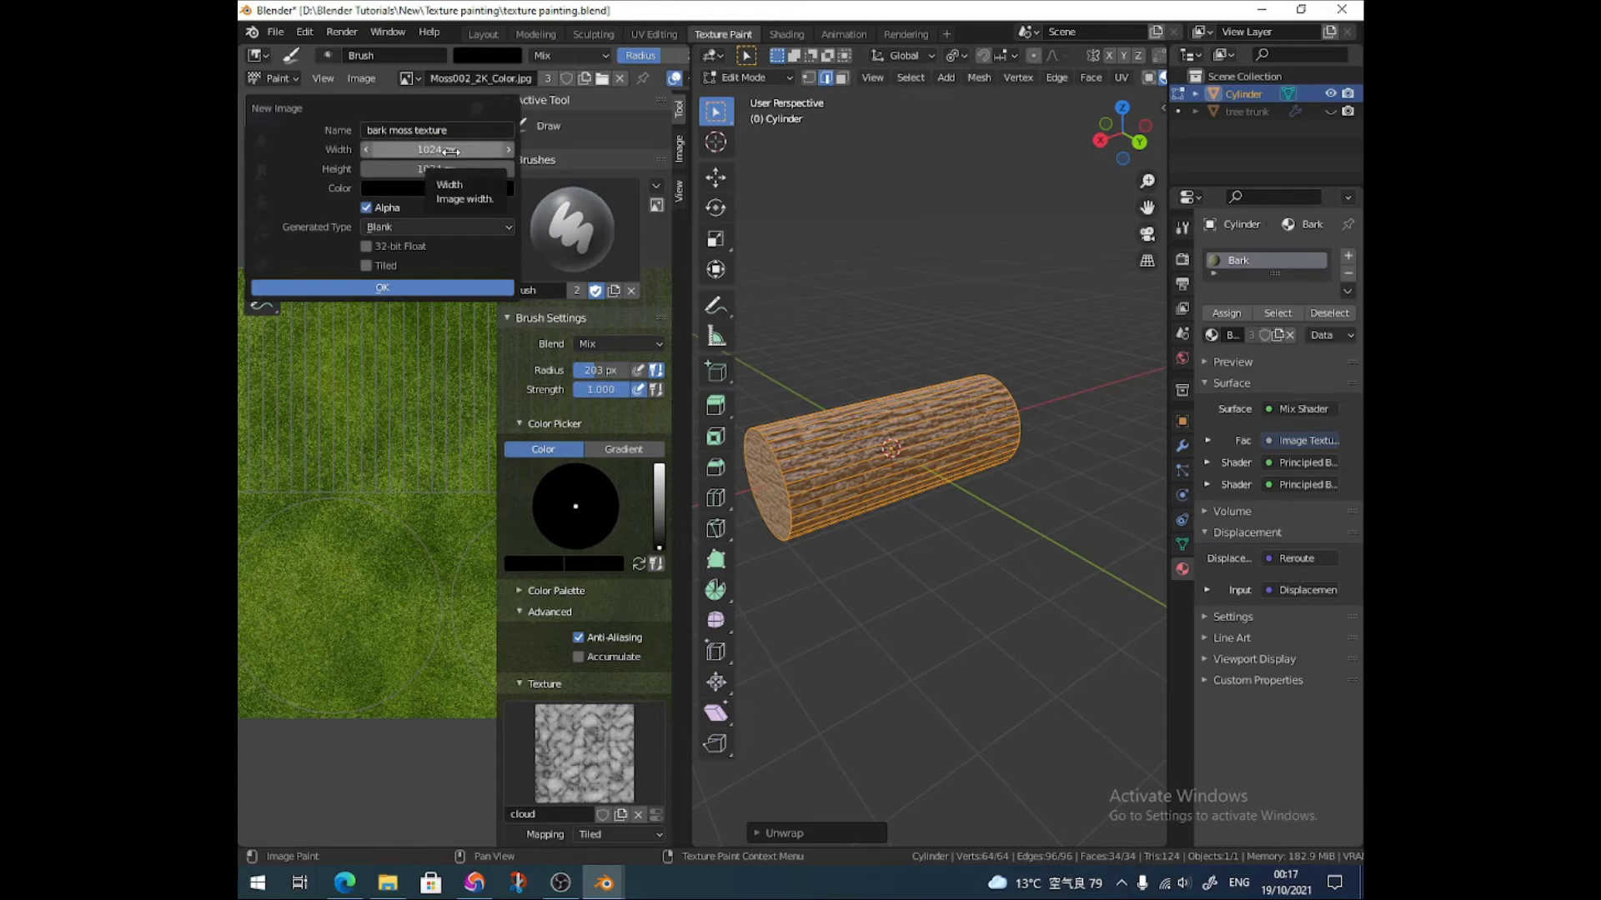
{"action": "left_click", "coordinate": [406, 288]}
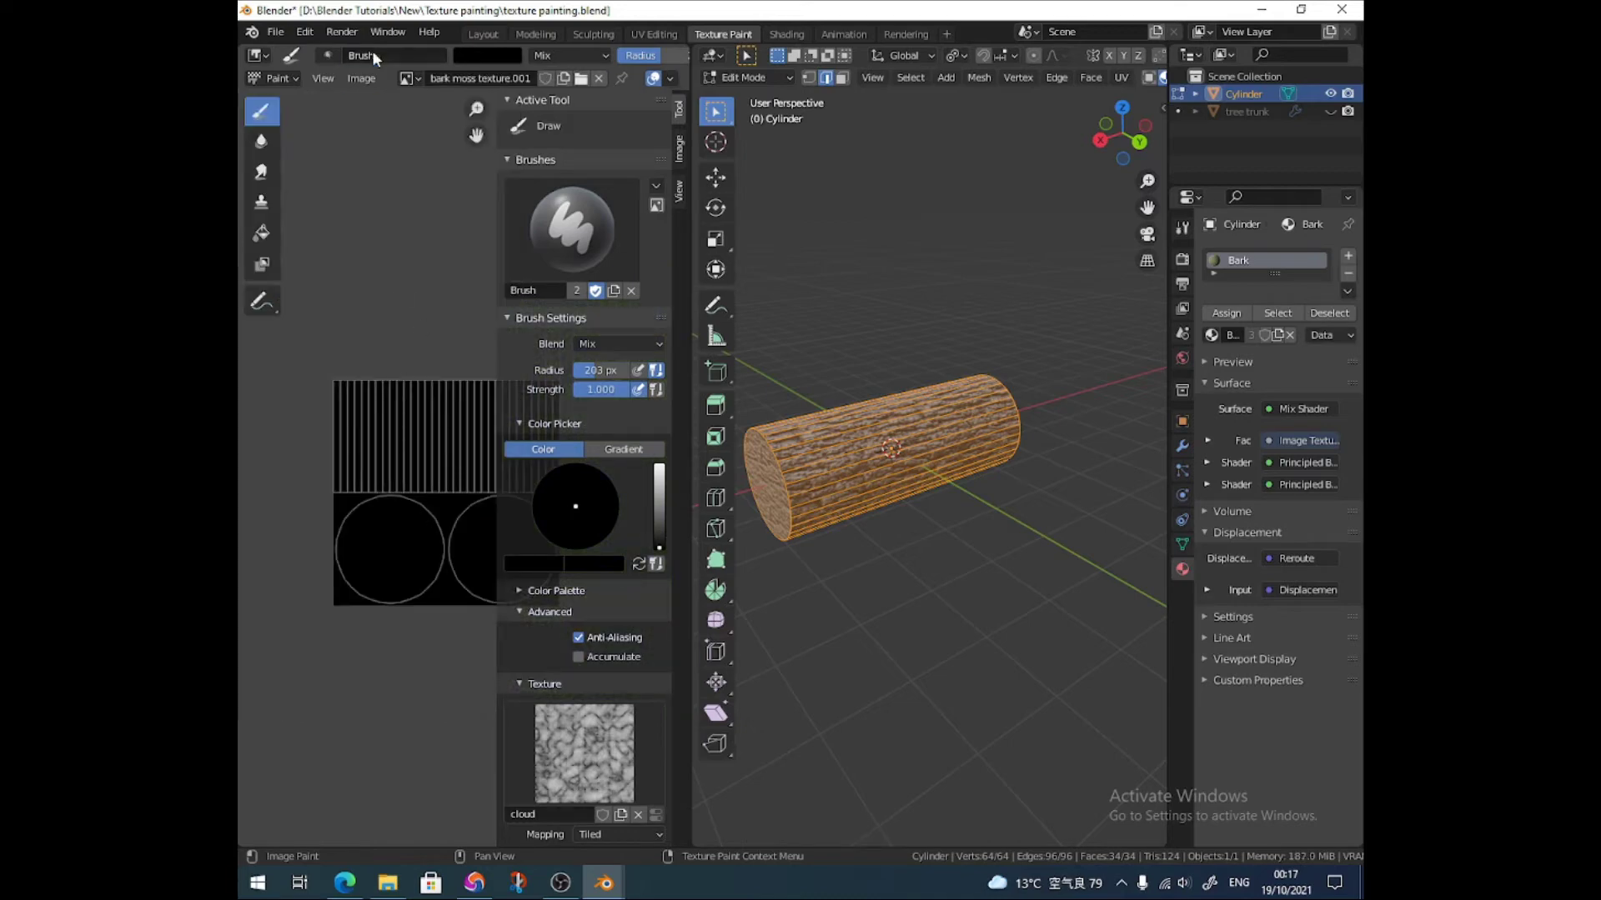
{"action": "left_click", "coordinate": [361, 78]}
- Start saving the image over the existing bark moss texture.png, then cancel
{"action": "left_click", "coordinate": [407, 232]}
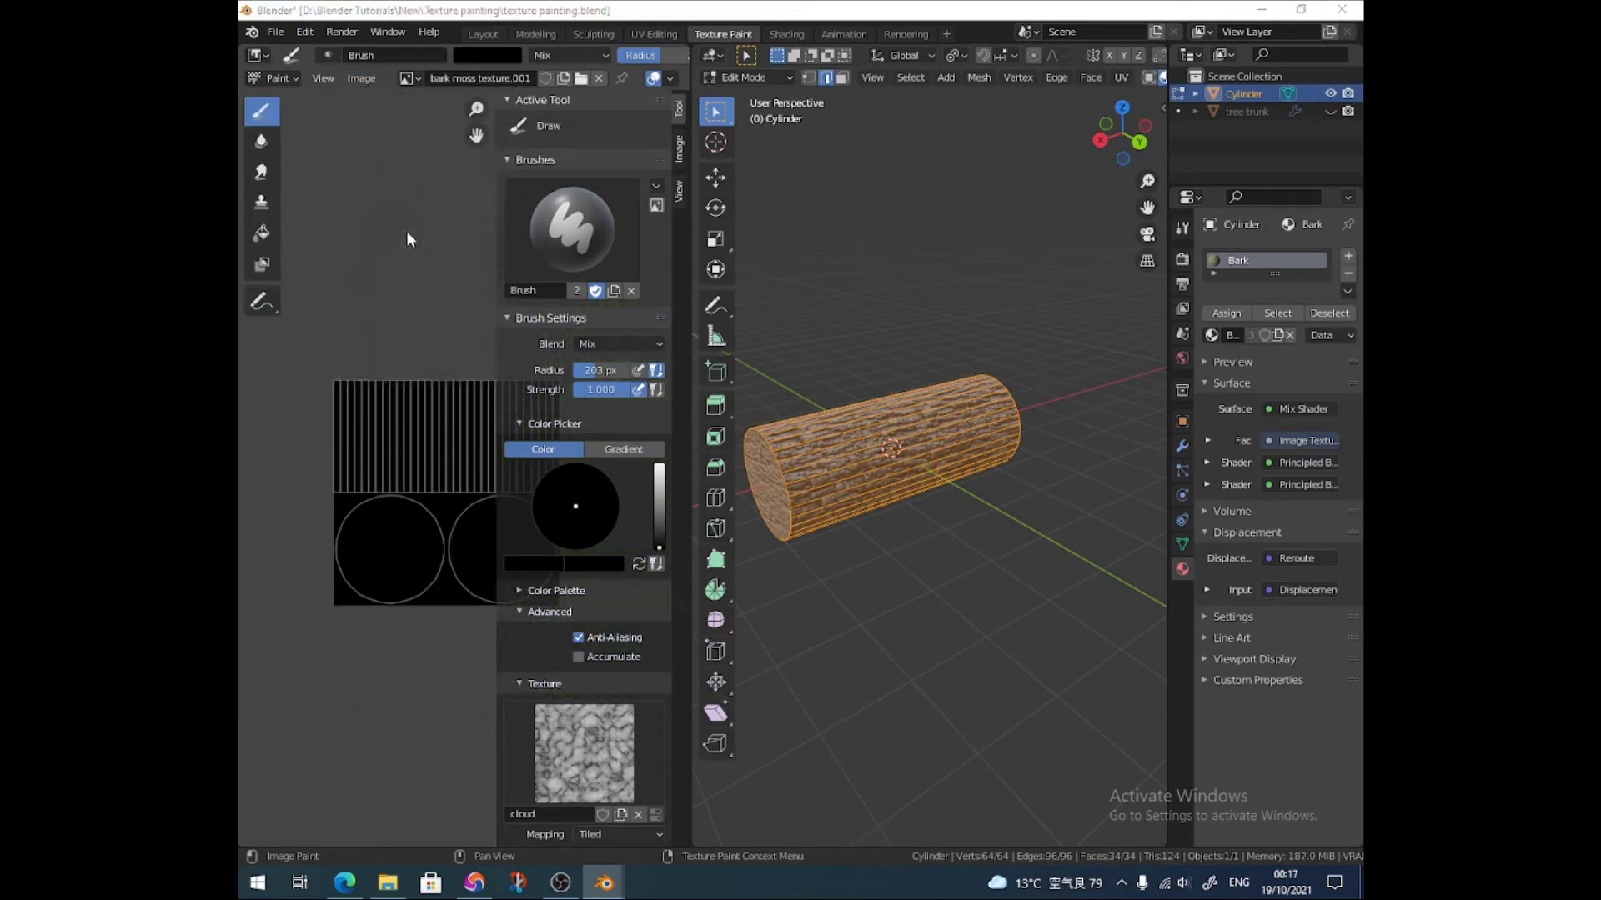
{"action": "left_click", "coordinate": [575, 334]}
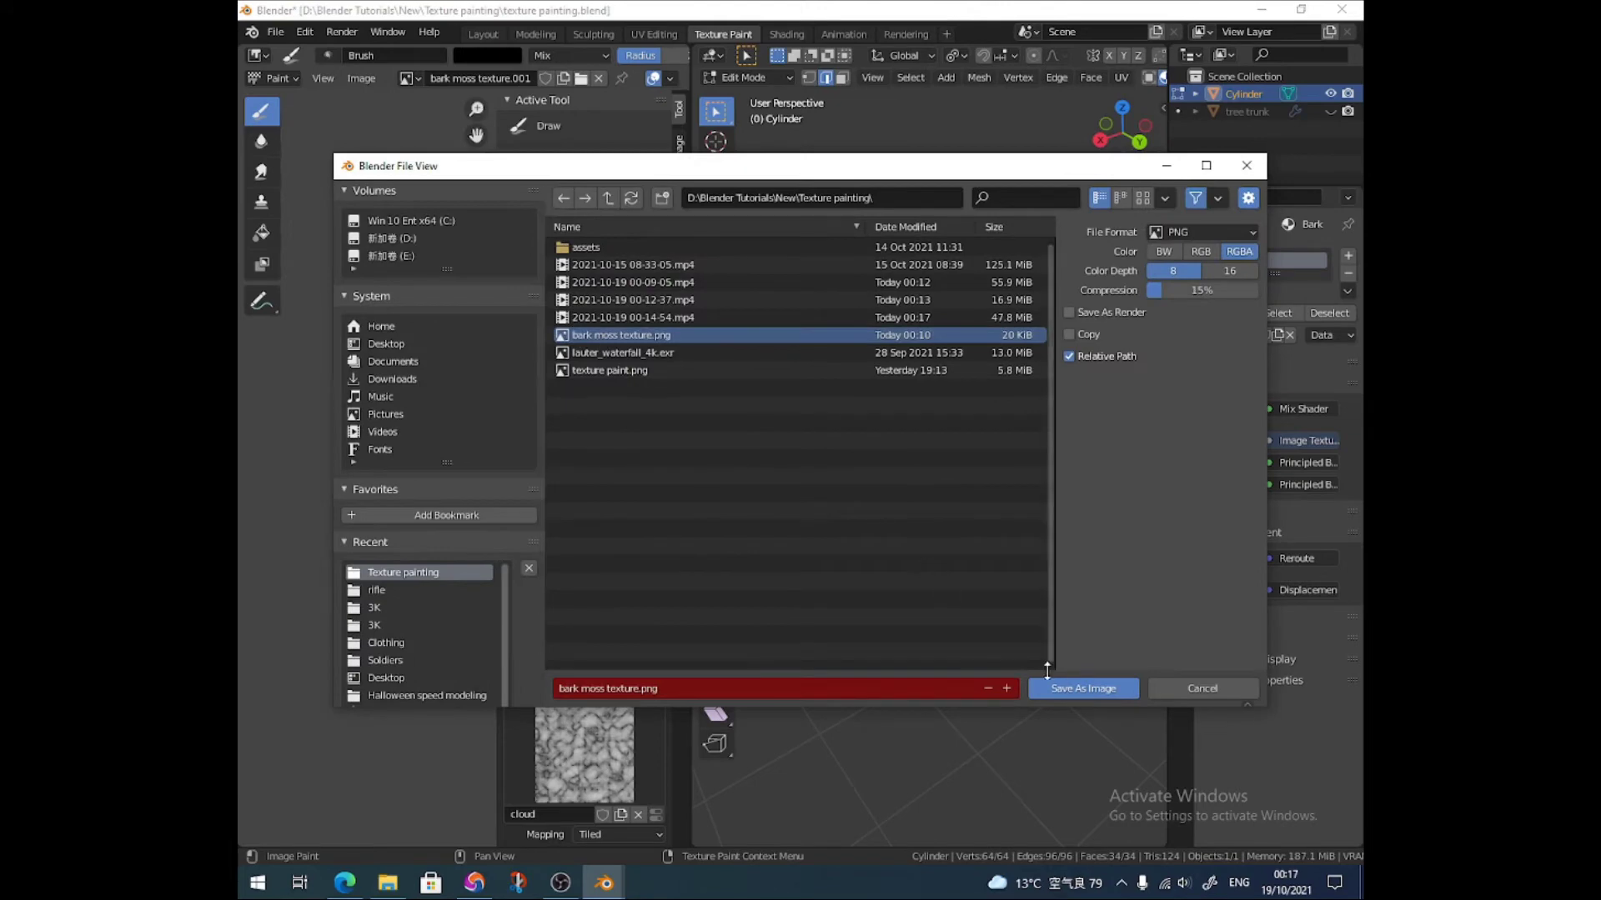
{"action": "left_click", "coordinate": [1174, 686]}
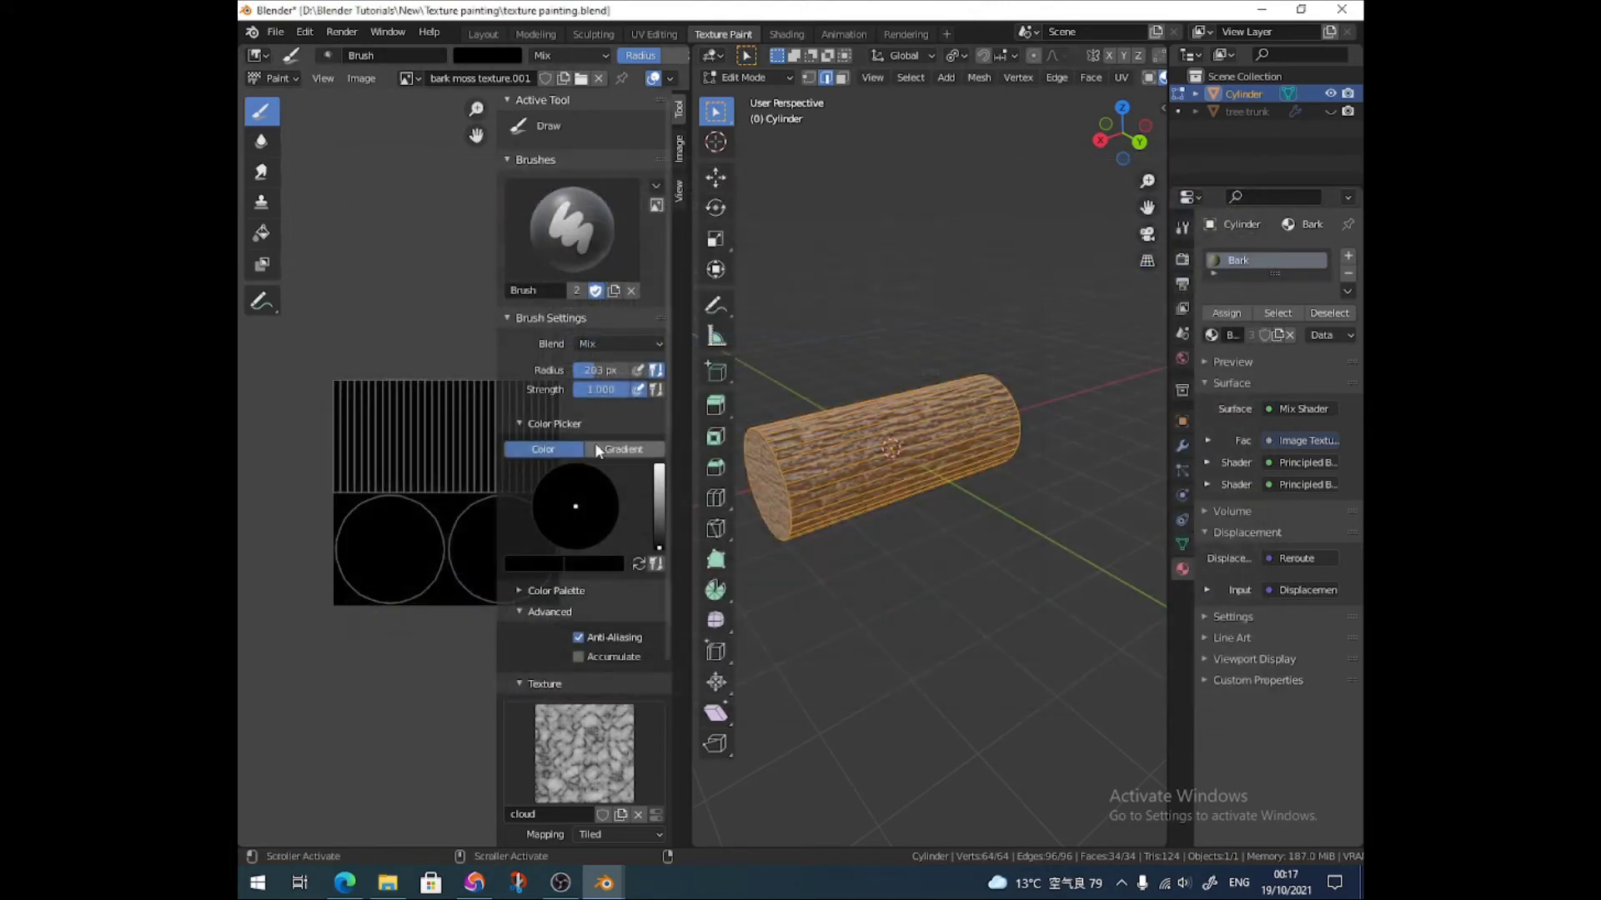
- Save the mask image as a new file named 'moss bark etx'
{"action": "left_click", "coordinate": [363, 80]}
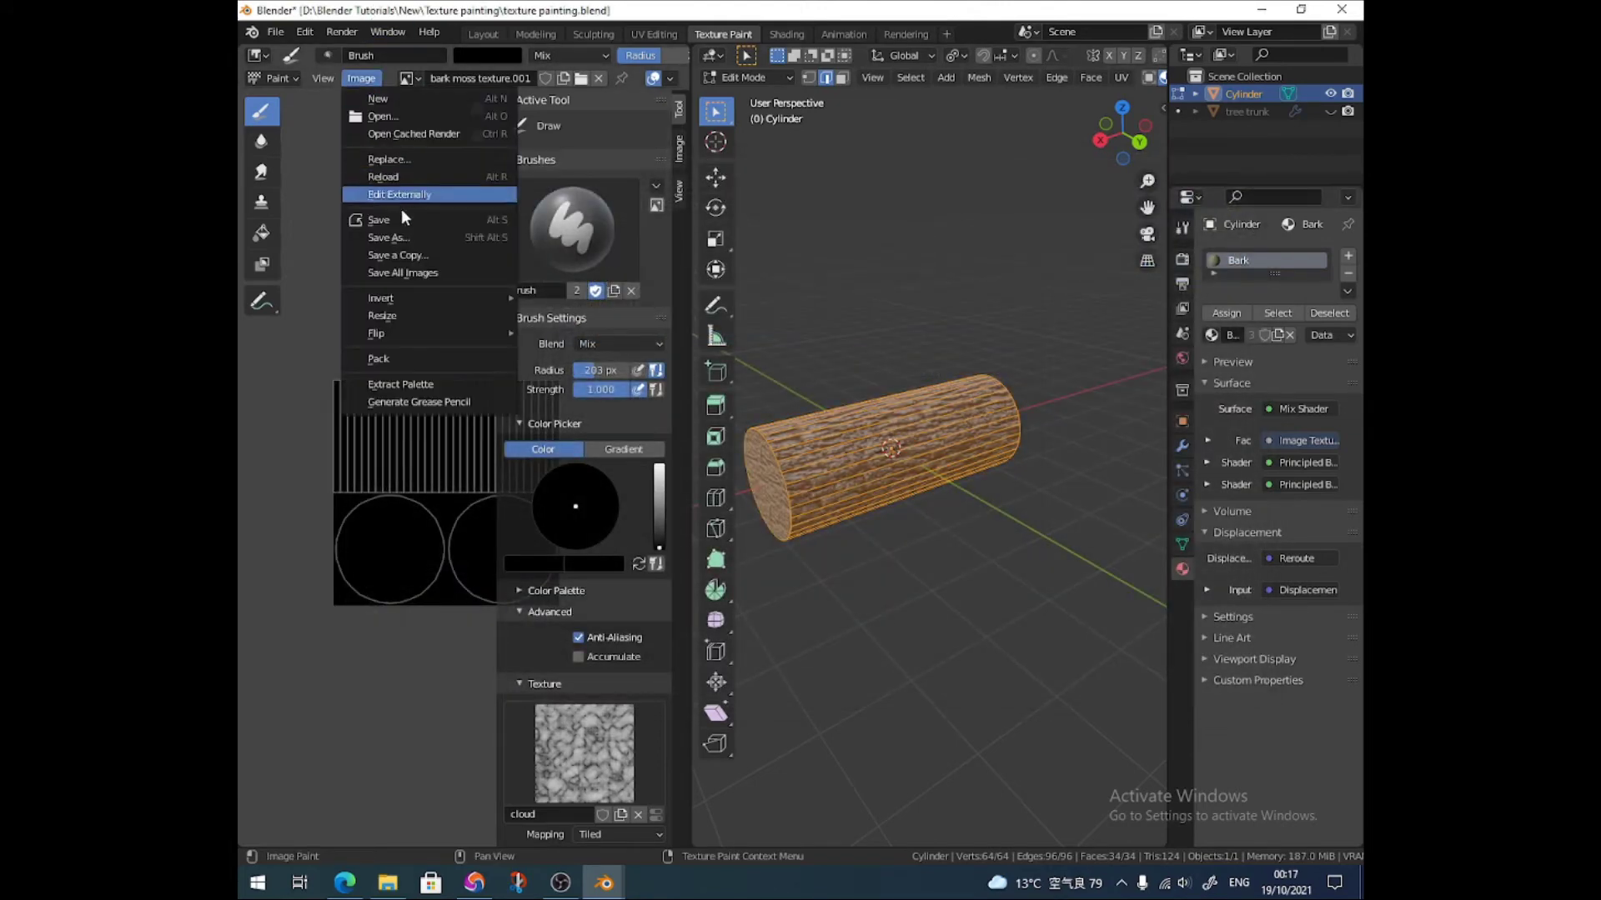
{"action": "left_click", "coordinate": [398, 237]}
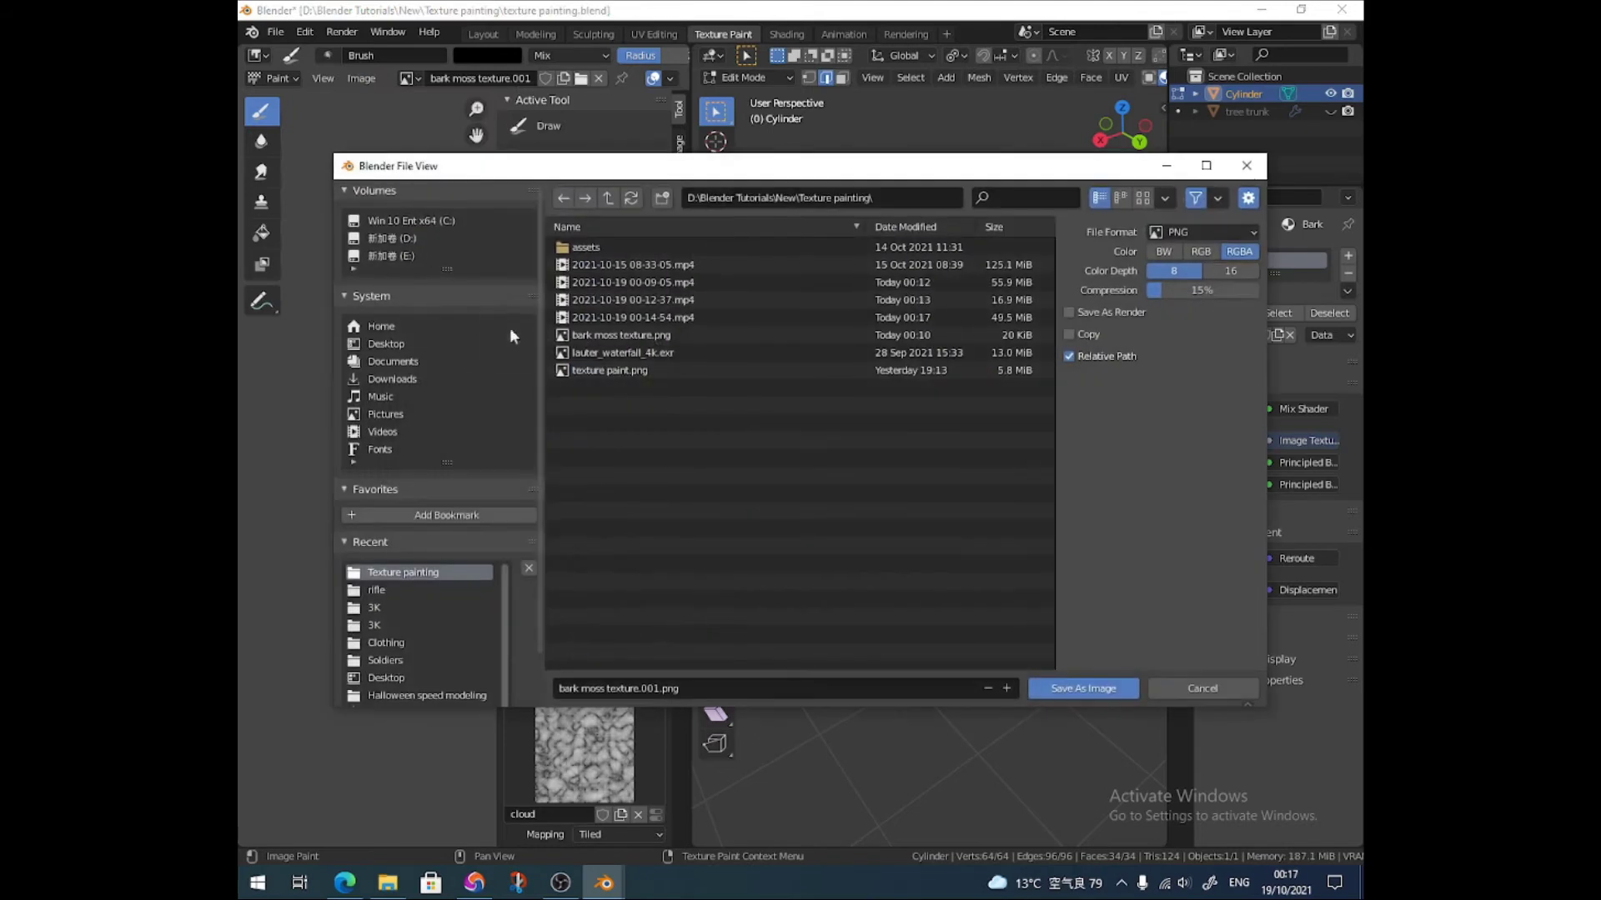
{"action": "left_click", "coordinate": [691, 682]}
{"action": "type", "text": "b"}
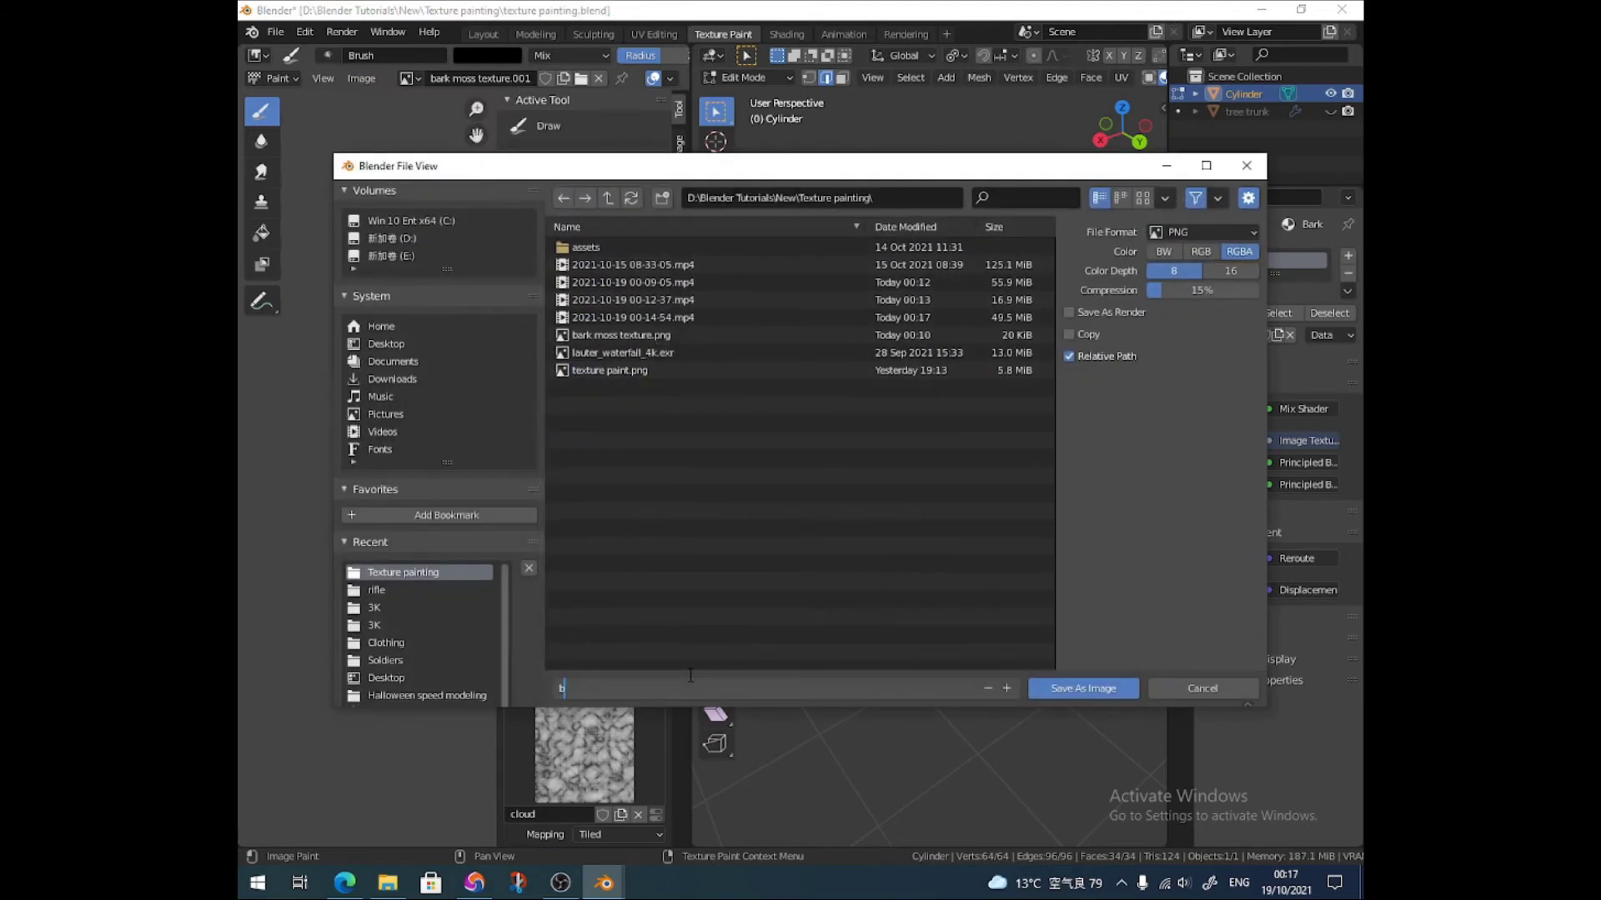
{"action": "key", "text": "BackSpace"}
{"action": "type", "text": "moss bark etx"}
{"action": "left_click", "coordinate": [1094, 689]}
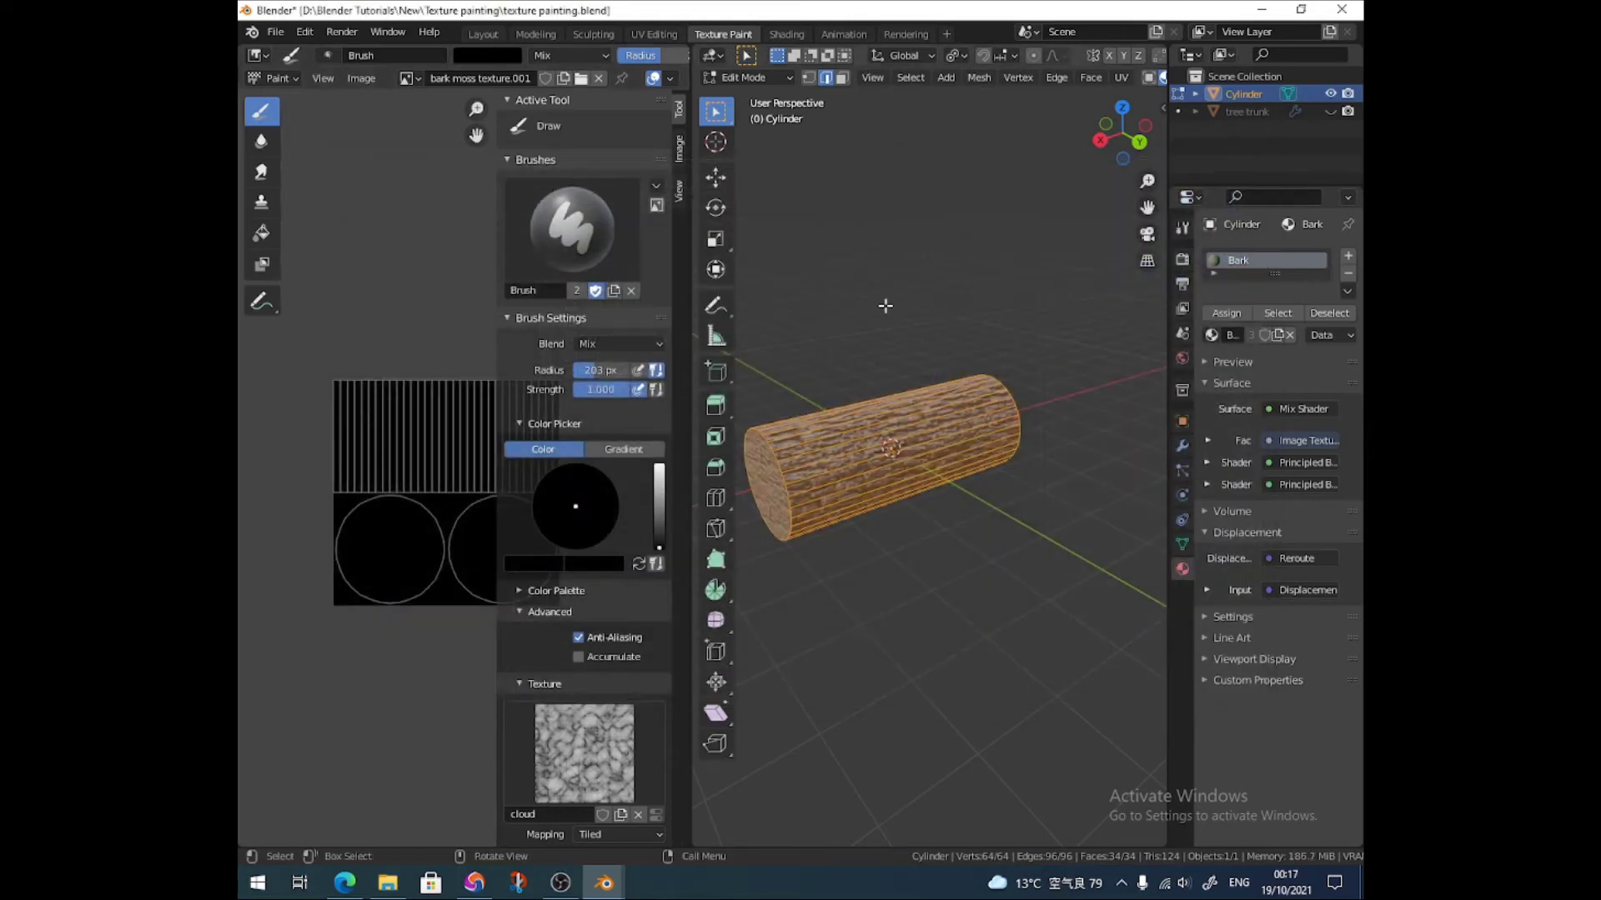
- In the Shading workspace, assign bark moss texture.001 to the Image Texture node driving the Mix factor
{"action": "left_click", "coordinate": [788, 34]}
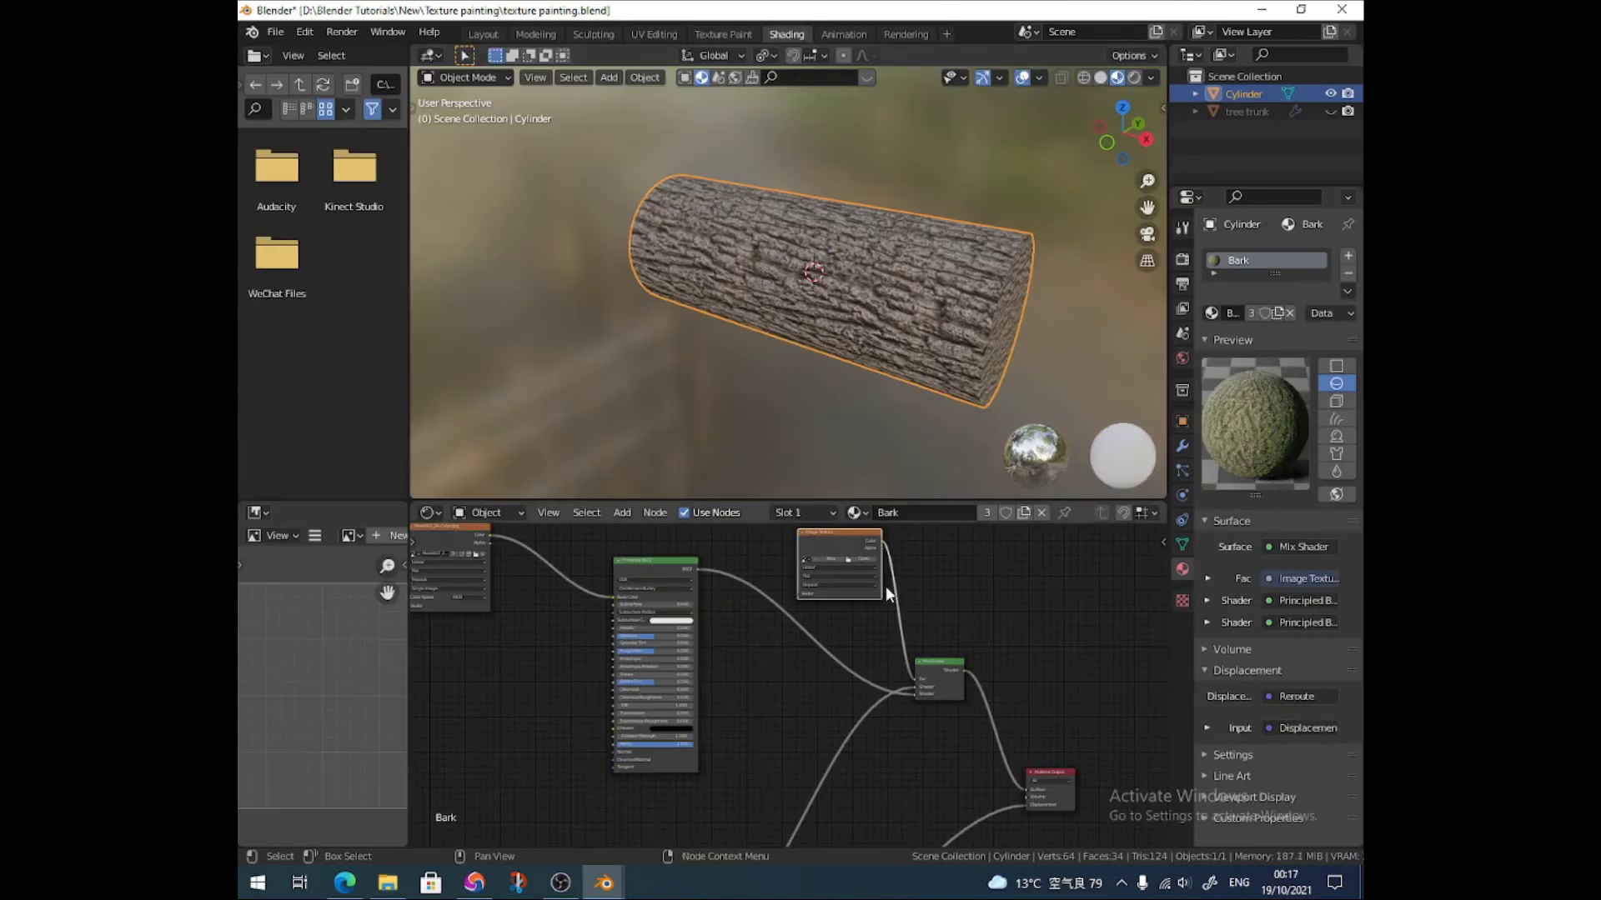
{"action": "scroll", "coordinate": [844, 567], "scroll_direction": "up", "scroll_amount": 5}
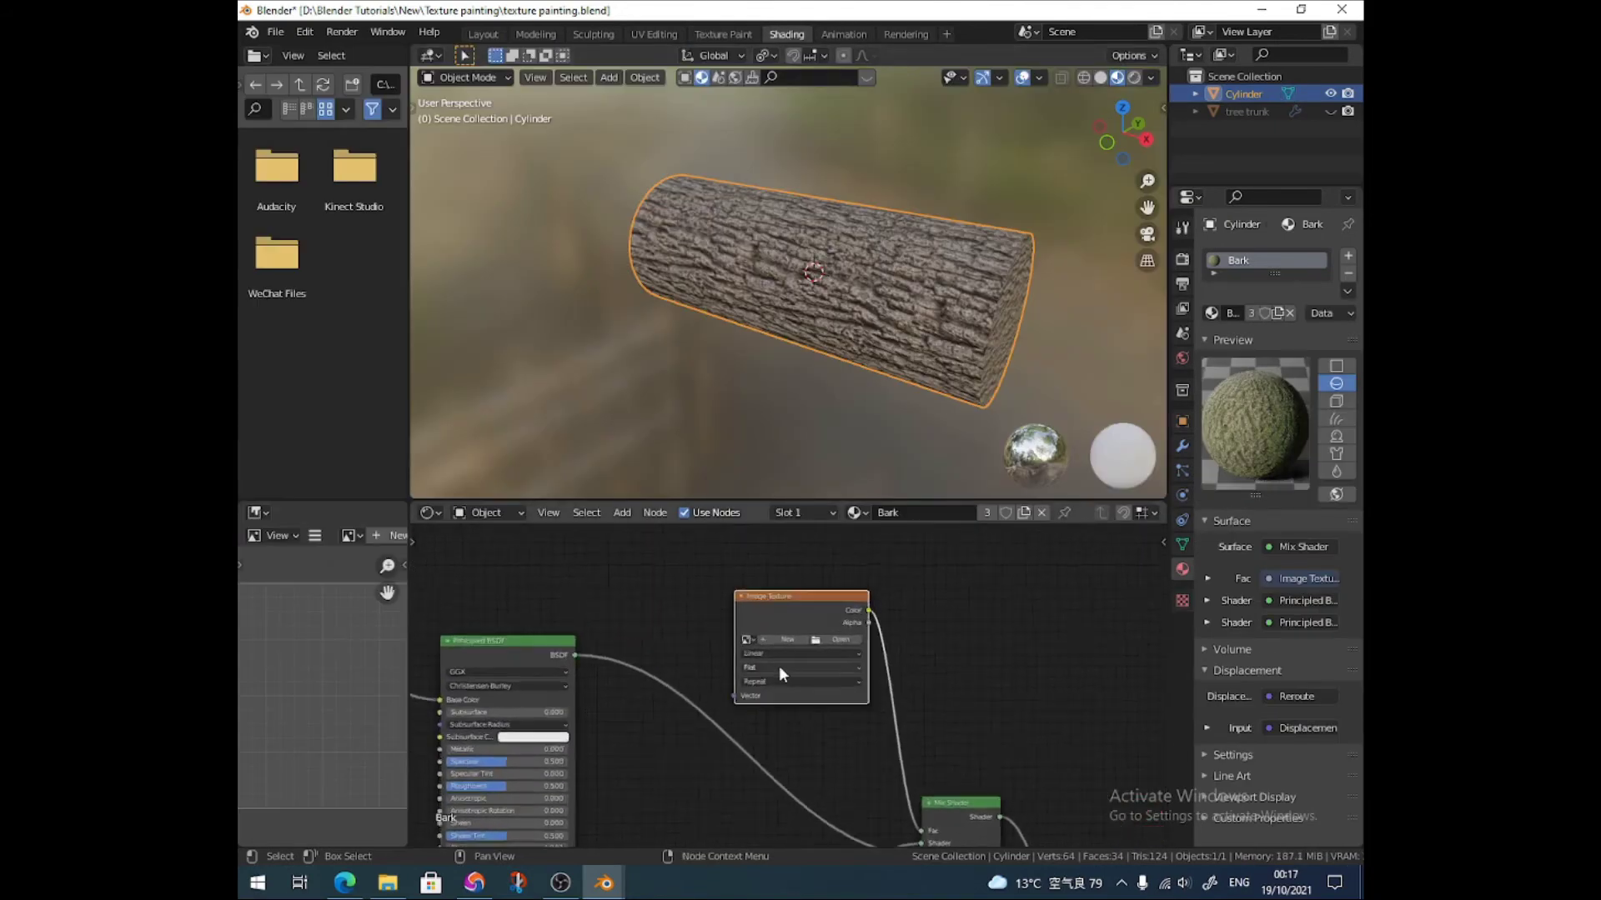
{"action": "left_click", "coordinate": [732, 622]}
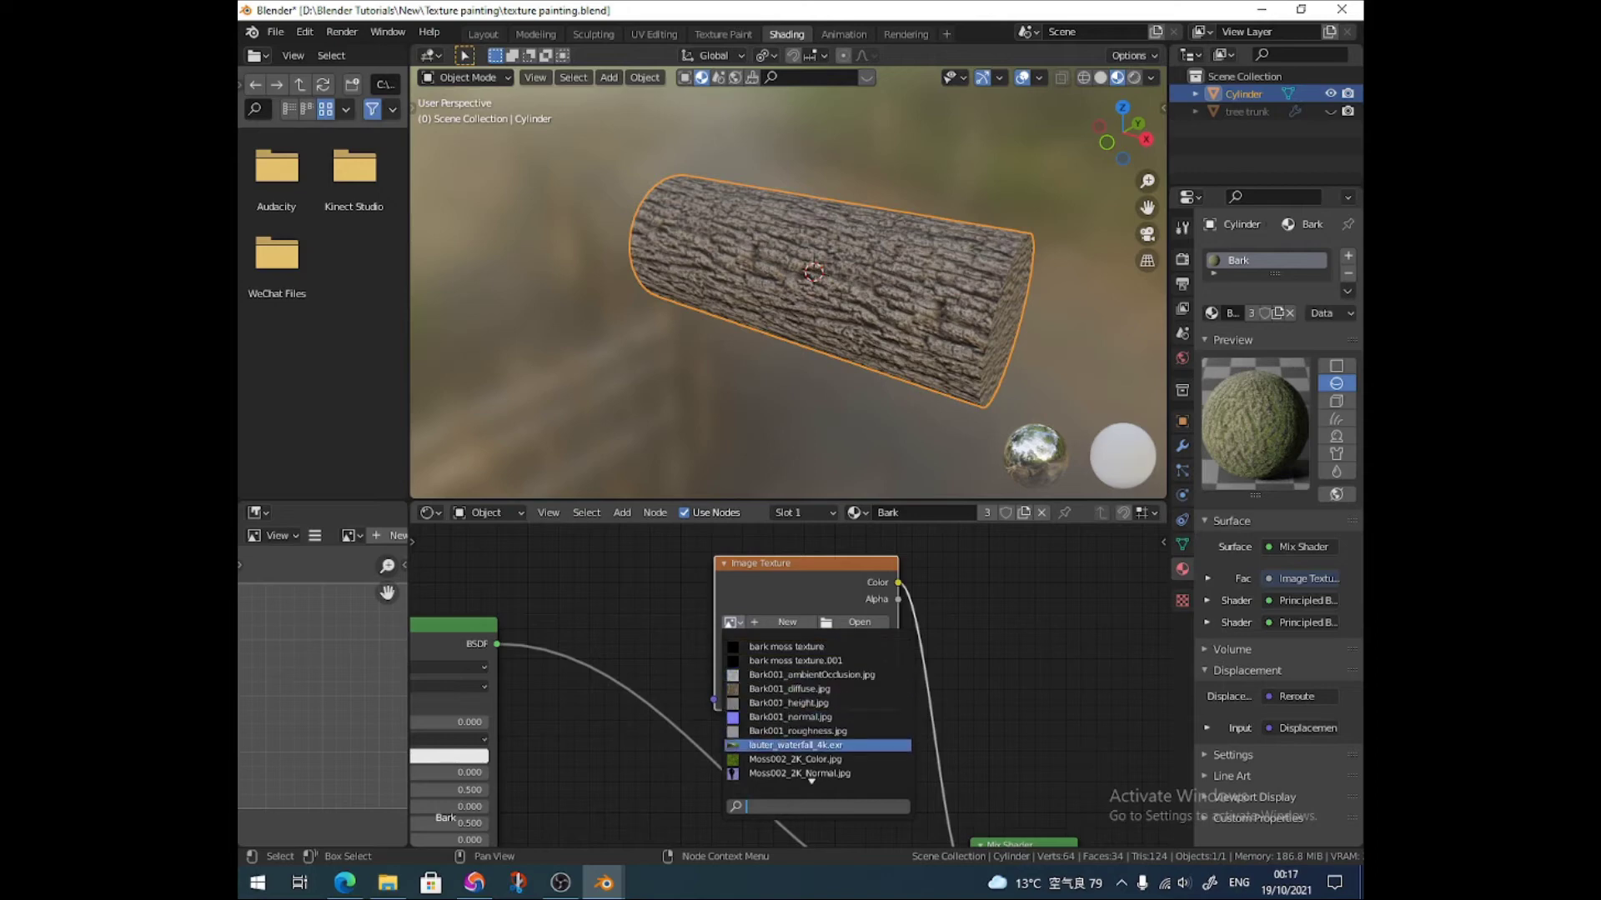
{"action": "scroll", "coordinate": [817, 773], "scroll_direction": "down", "scroll_amount": 6}
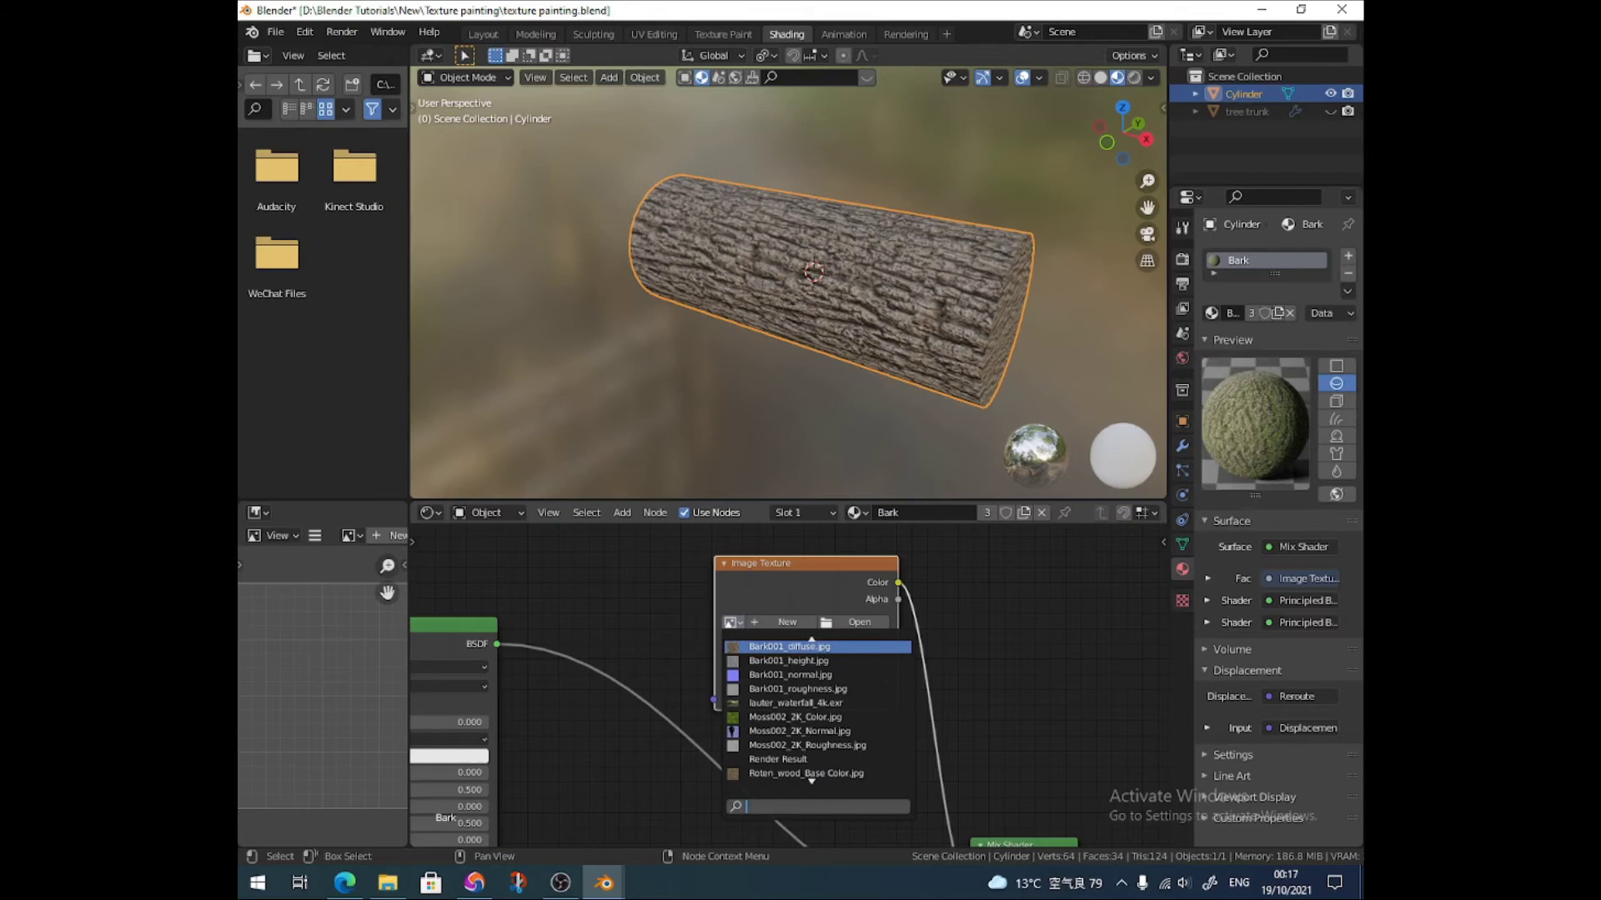
{"action": "scroll", "coordinate": [809, 775], "scroll_direction": "up", "scroll_amount": 3}
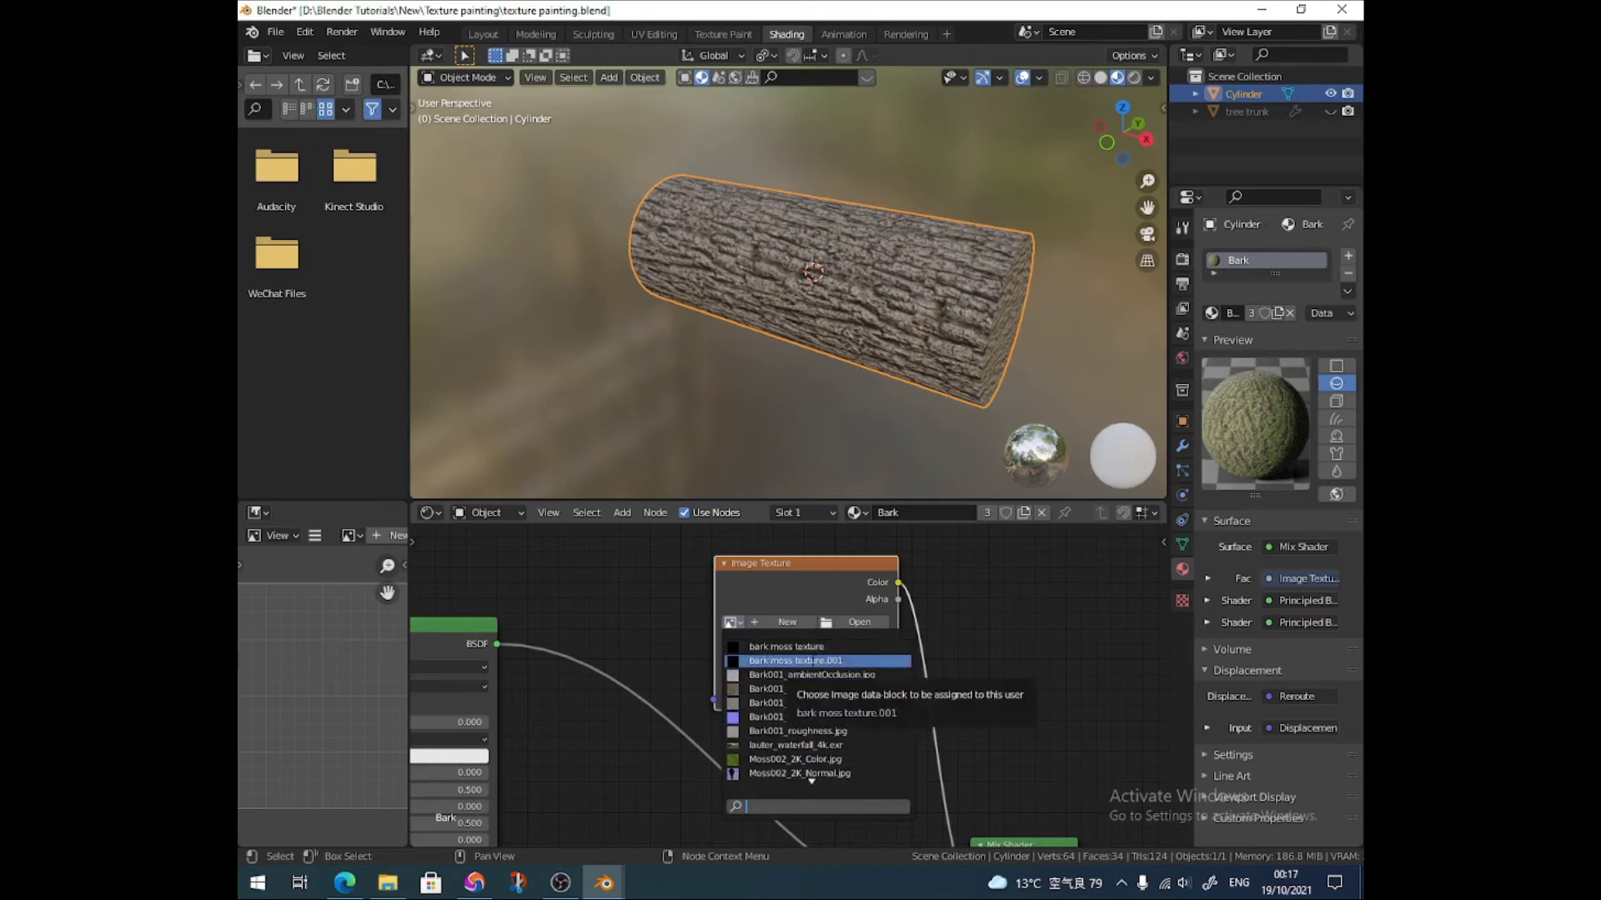
{"action": "left_click", "coordinate": [813, 661]}
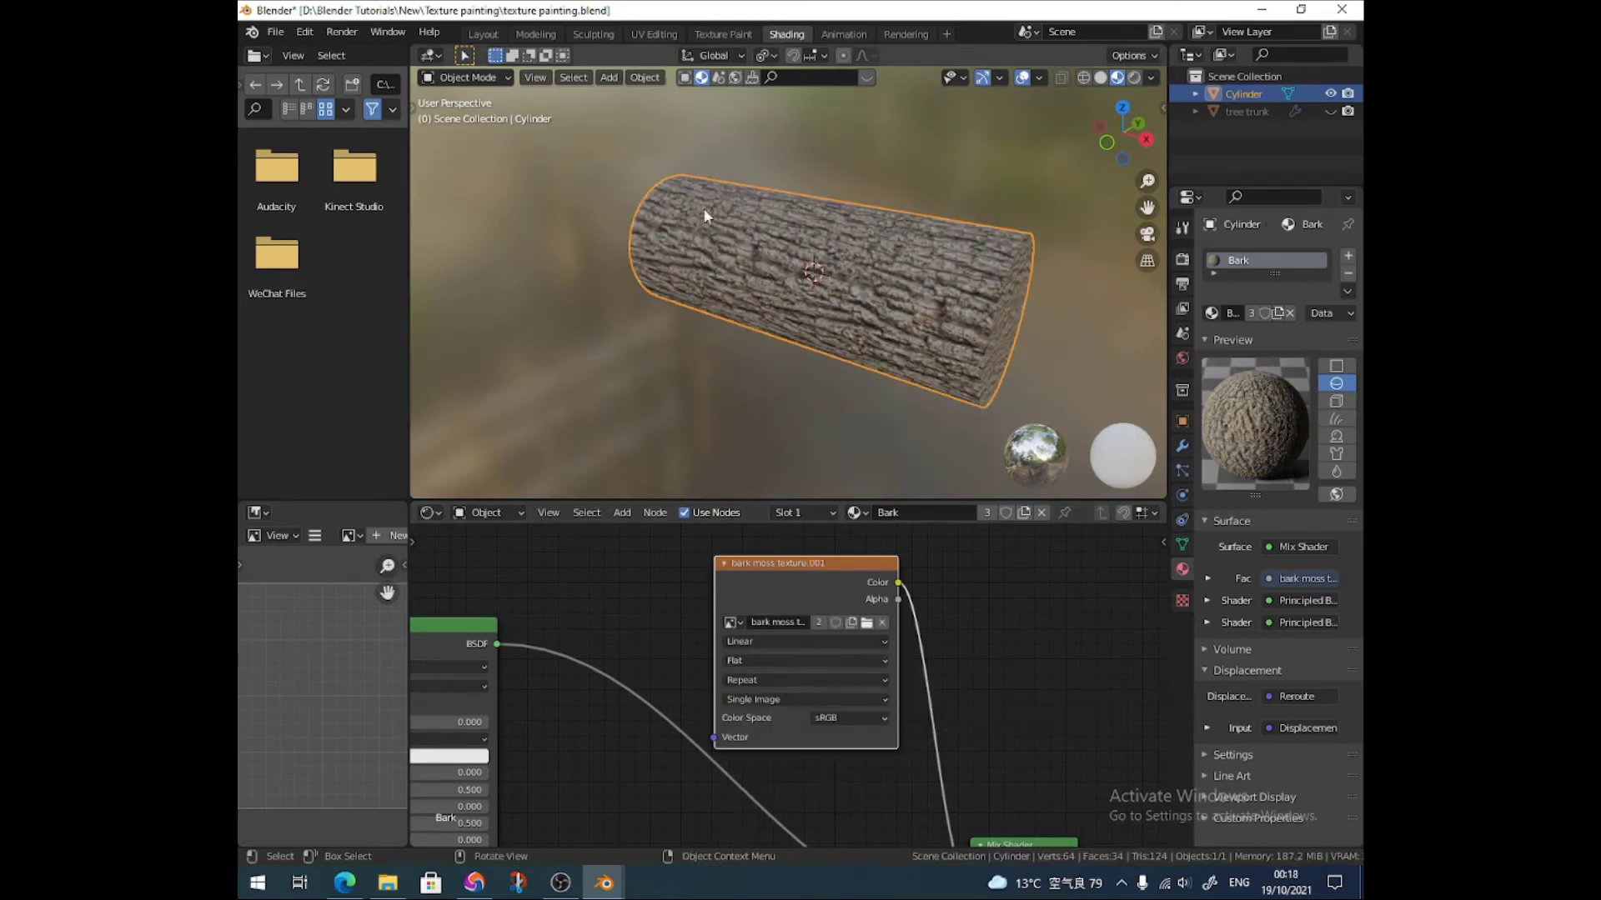
{"action": "left_click", "coordinate": [722, 33]}
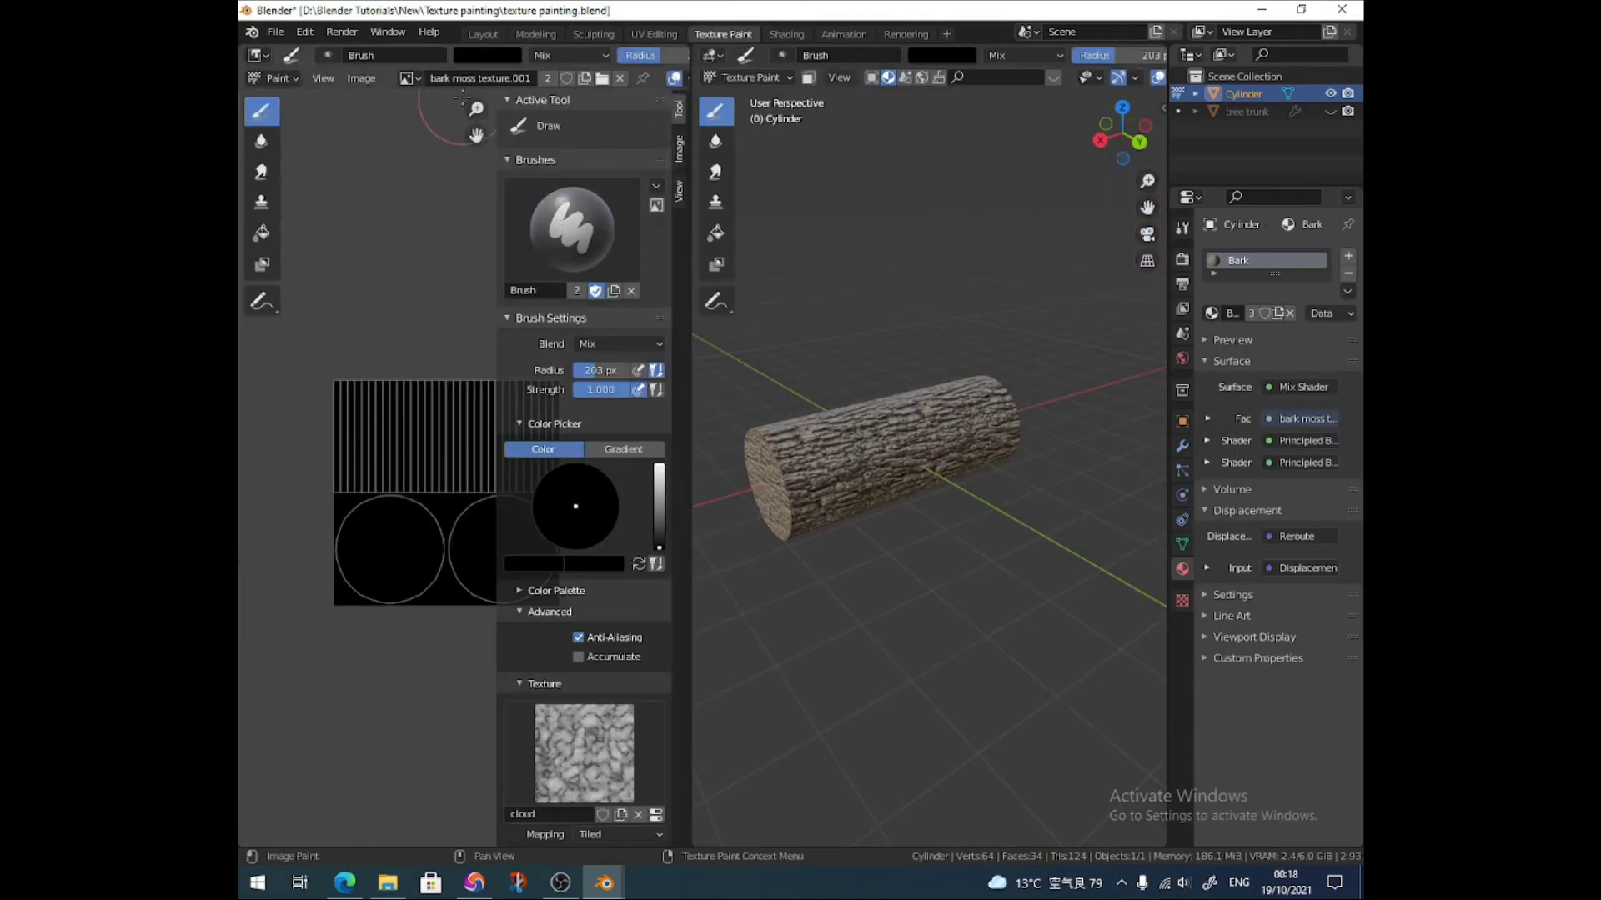
{"action": "left_click", "coordinate": [420, 77]}
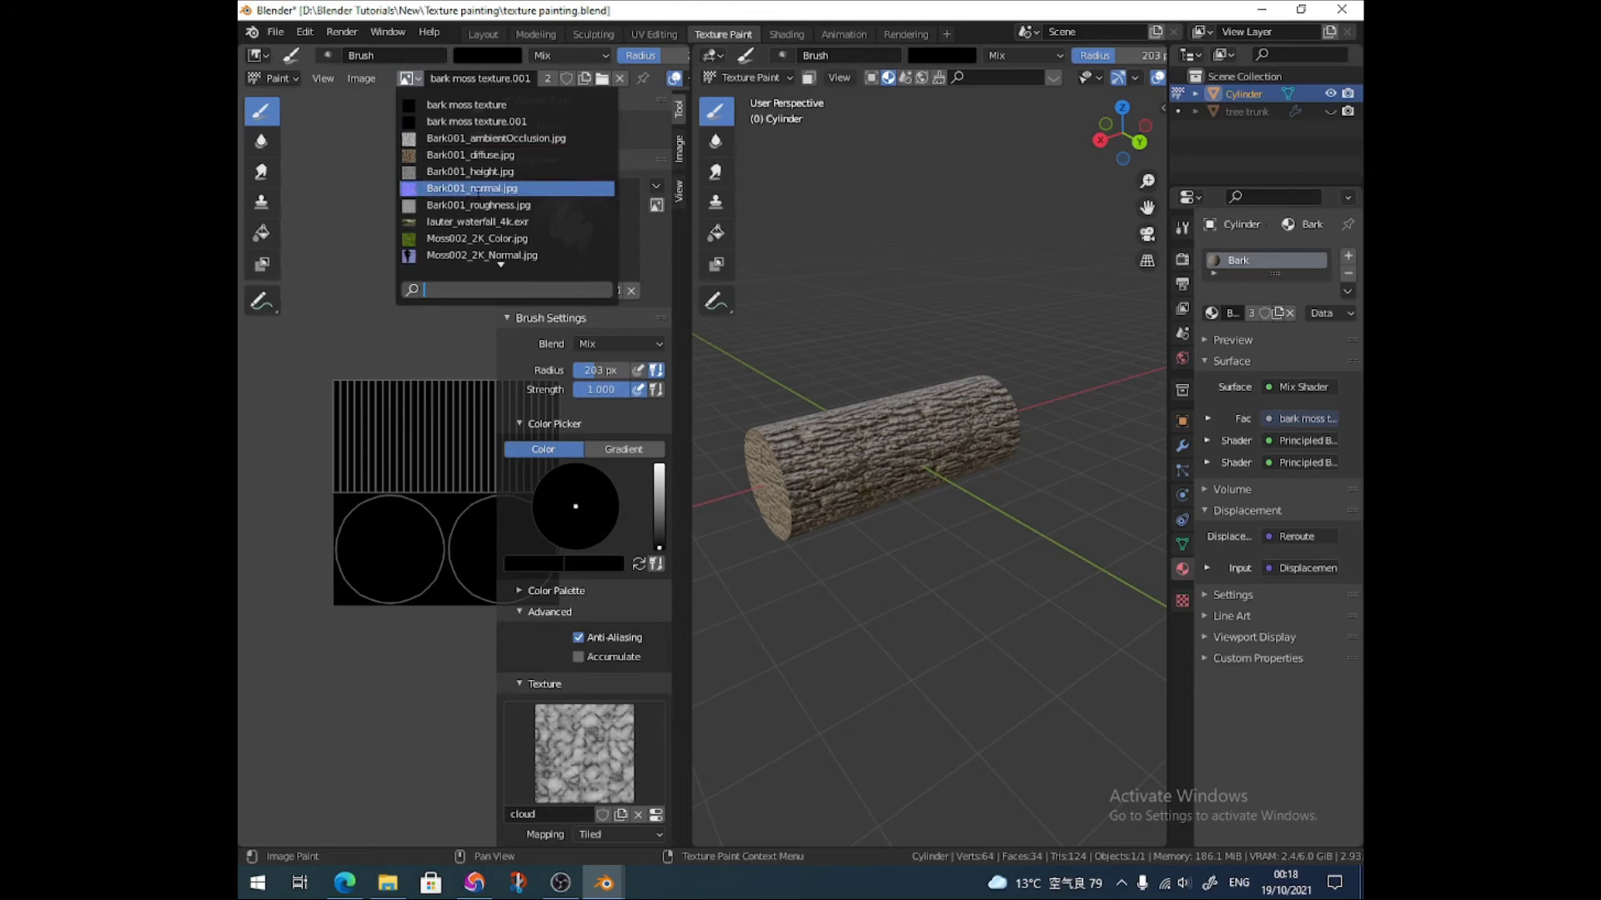
{"action": "scroll", "coordinate": [471, 189], "scroll_direction": "down", "scroll_amount": 9}
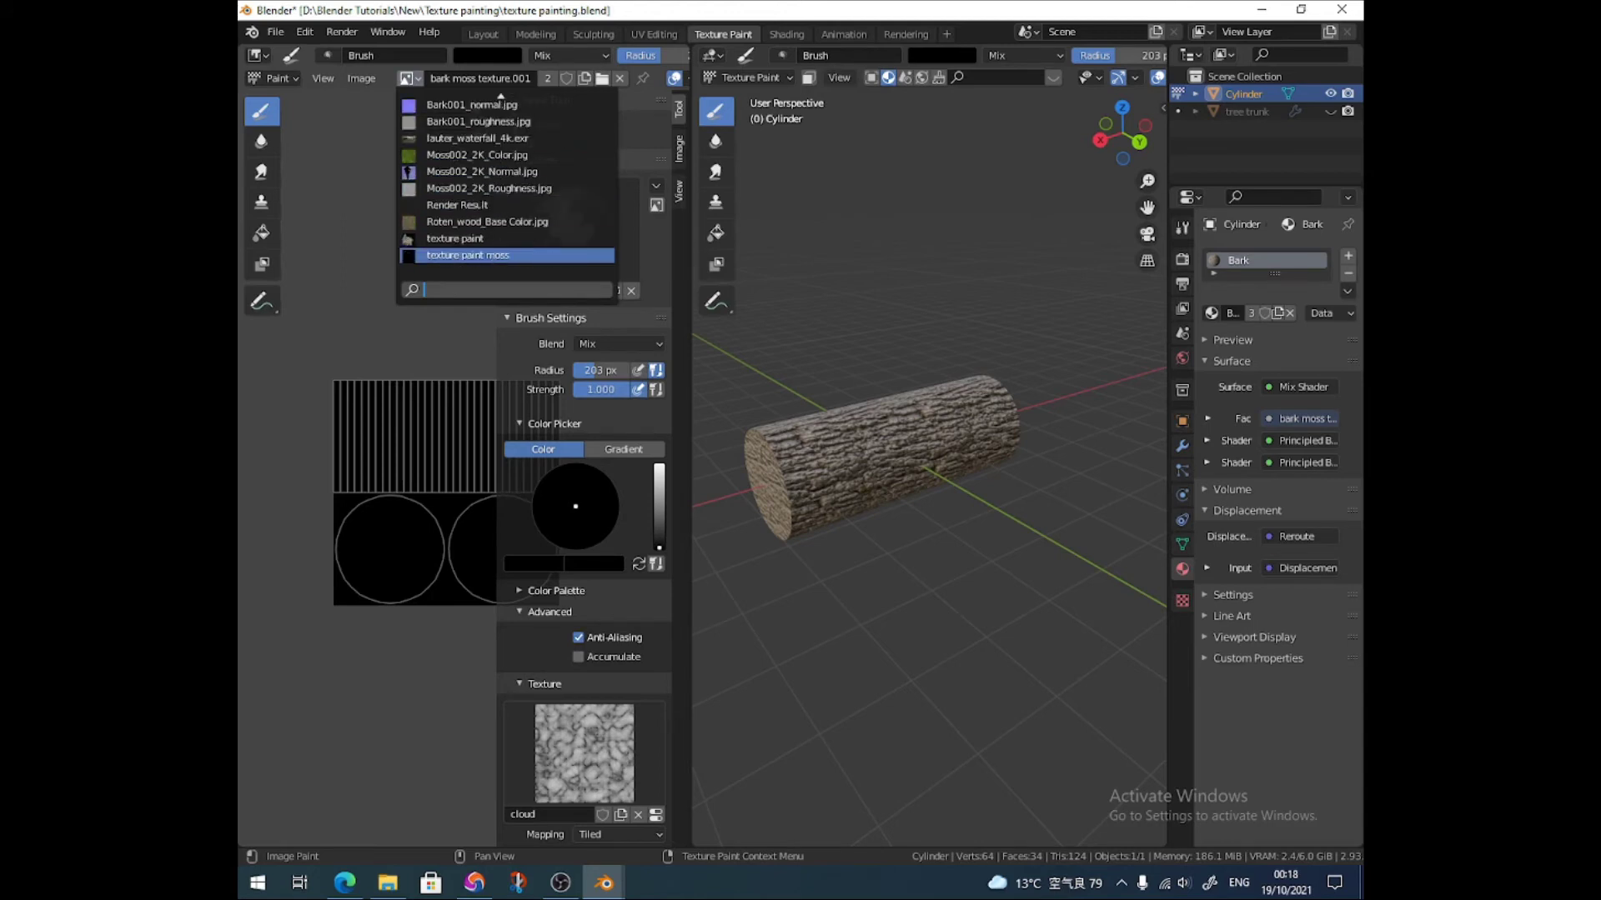
{"action": "scroll", "coordinate": [471, 188], "scroll_direction": "up", "scroll_amount": 14}
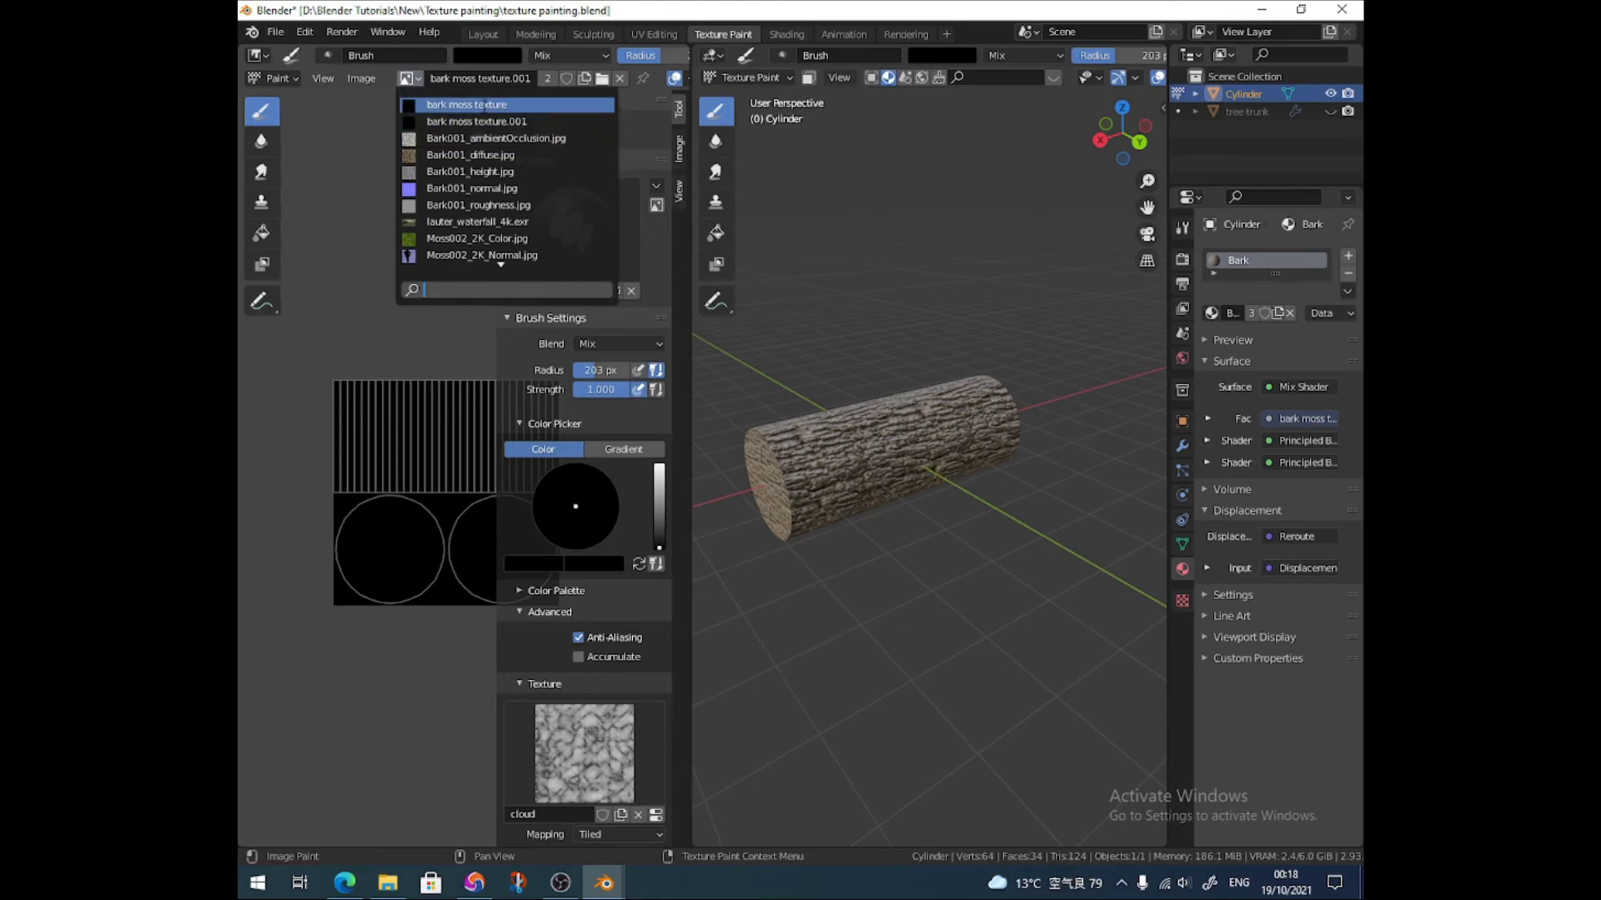
{"action": "key", "text": "Escape"}
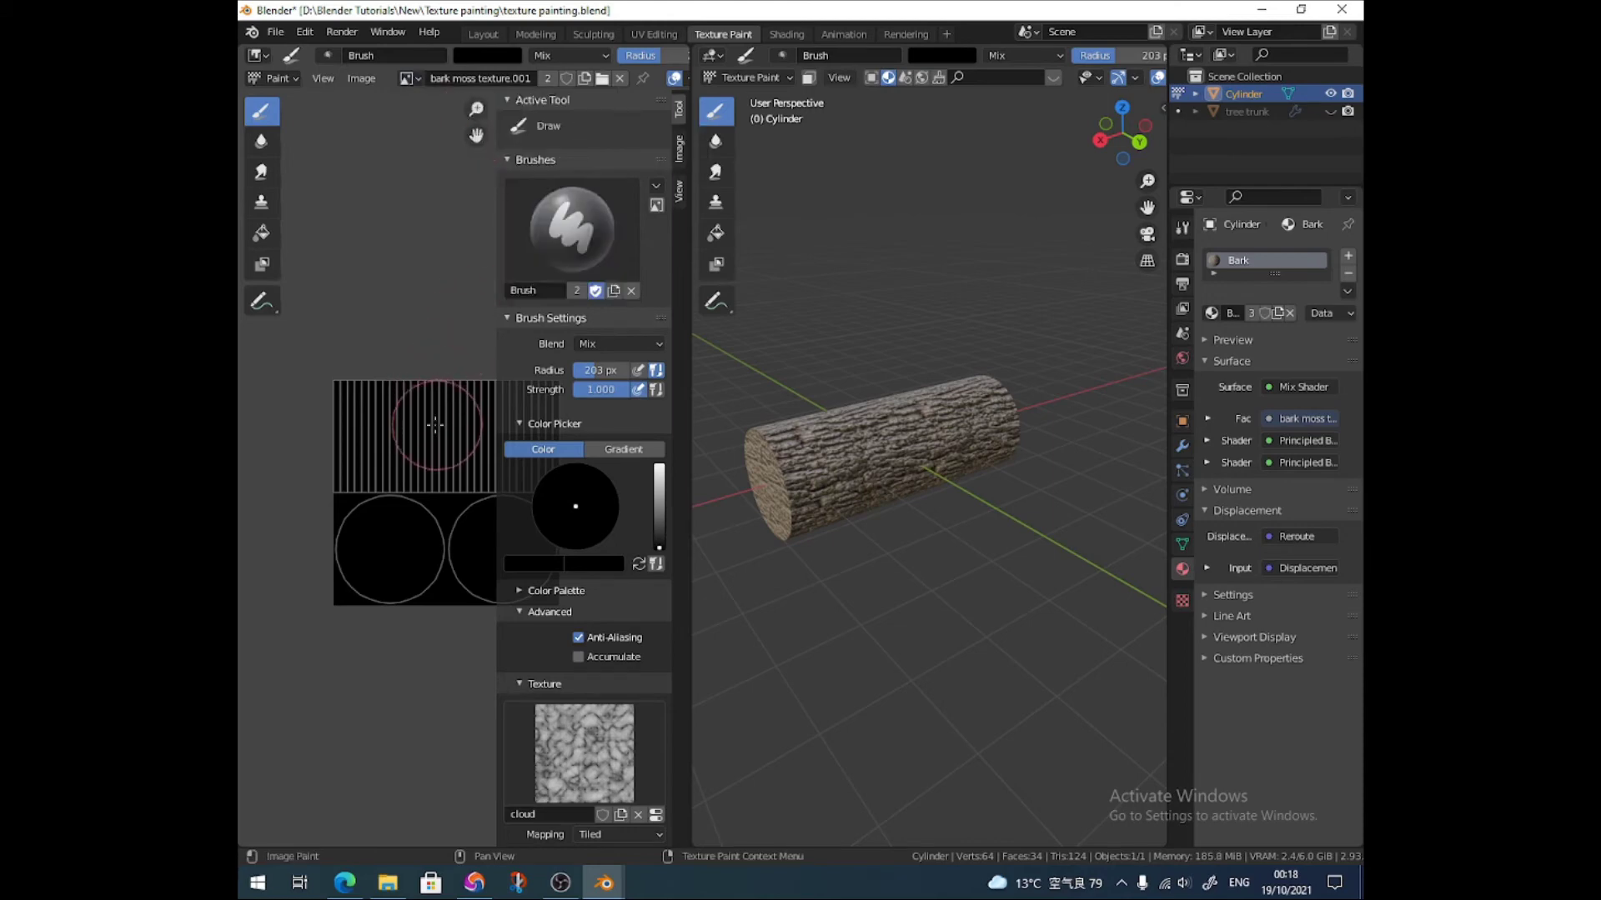
- Set the brush colour to white and radius to 107 px, then paint a cloudy stroke across the mask
{"action": "left_click_drag", "start_coordinate": [657, 545], "coordinate": [658, 465]}
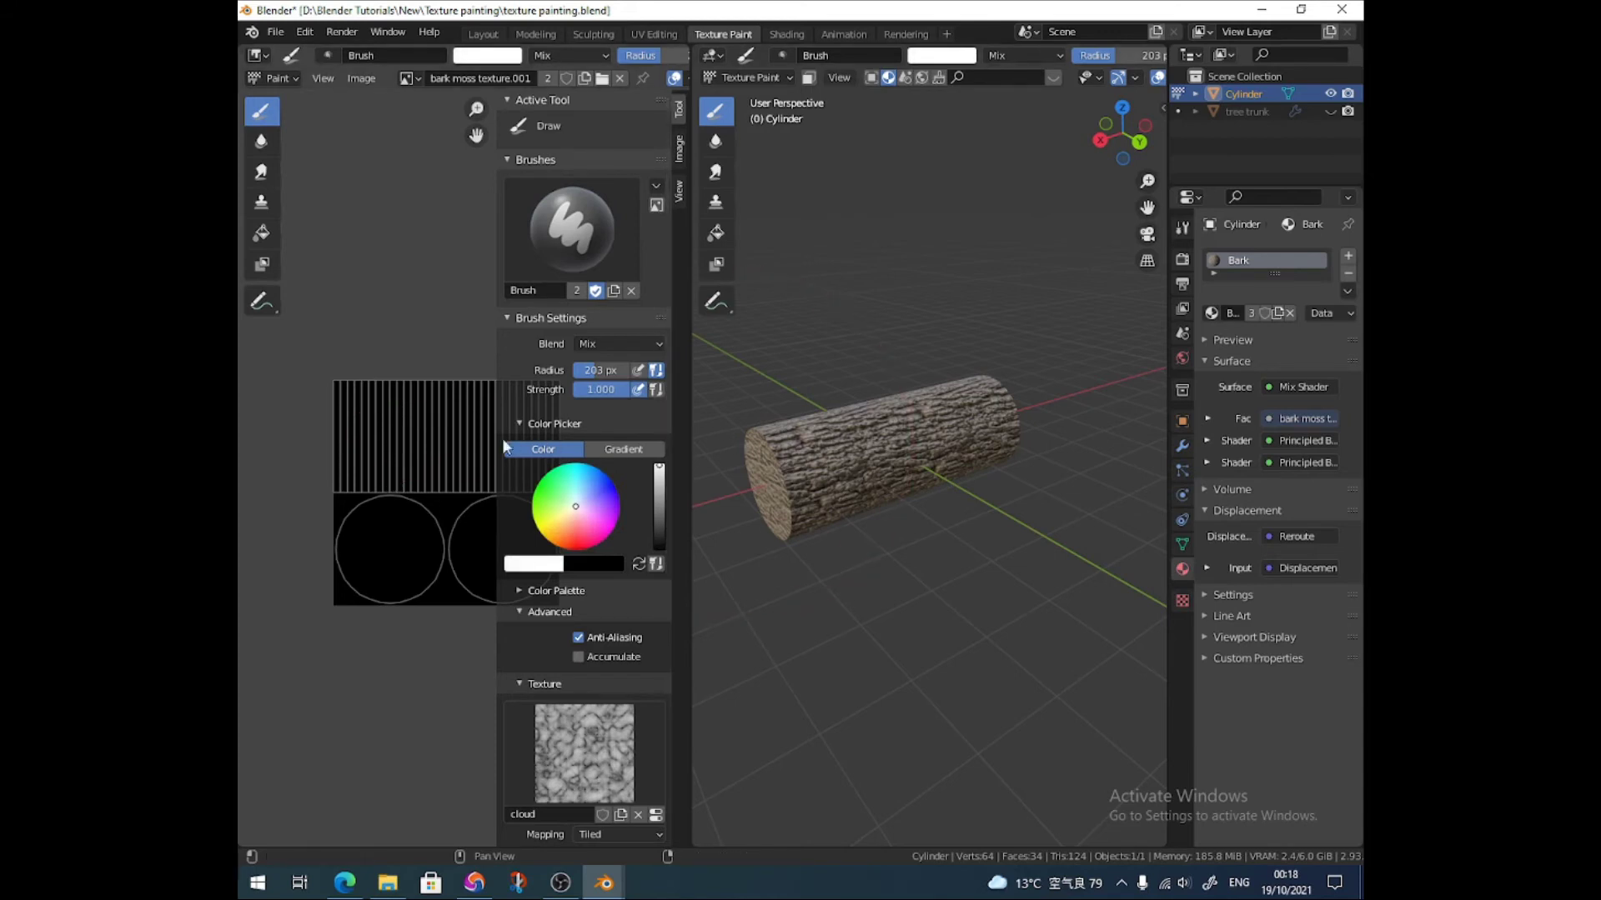
{"action": "key", "text": "f"}
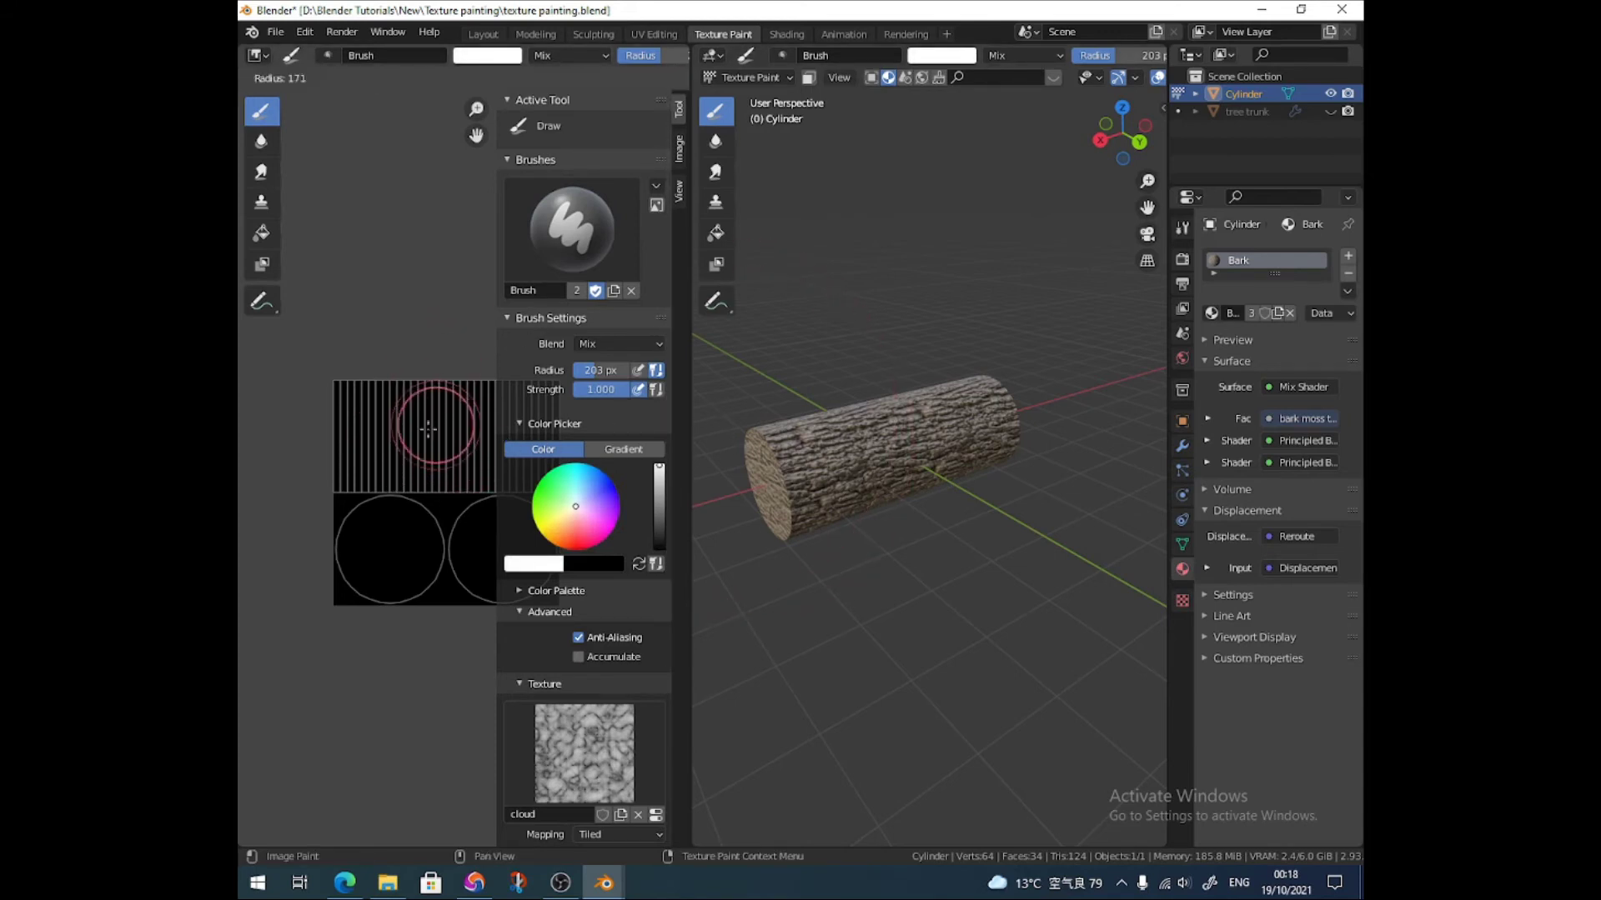
{"action": "left_click", "coordinate": [429, 429]}
{"action": "left_click_drag", "start_coordinate": [357, 422], "coordinate": [512, 464]}
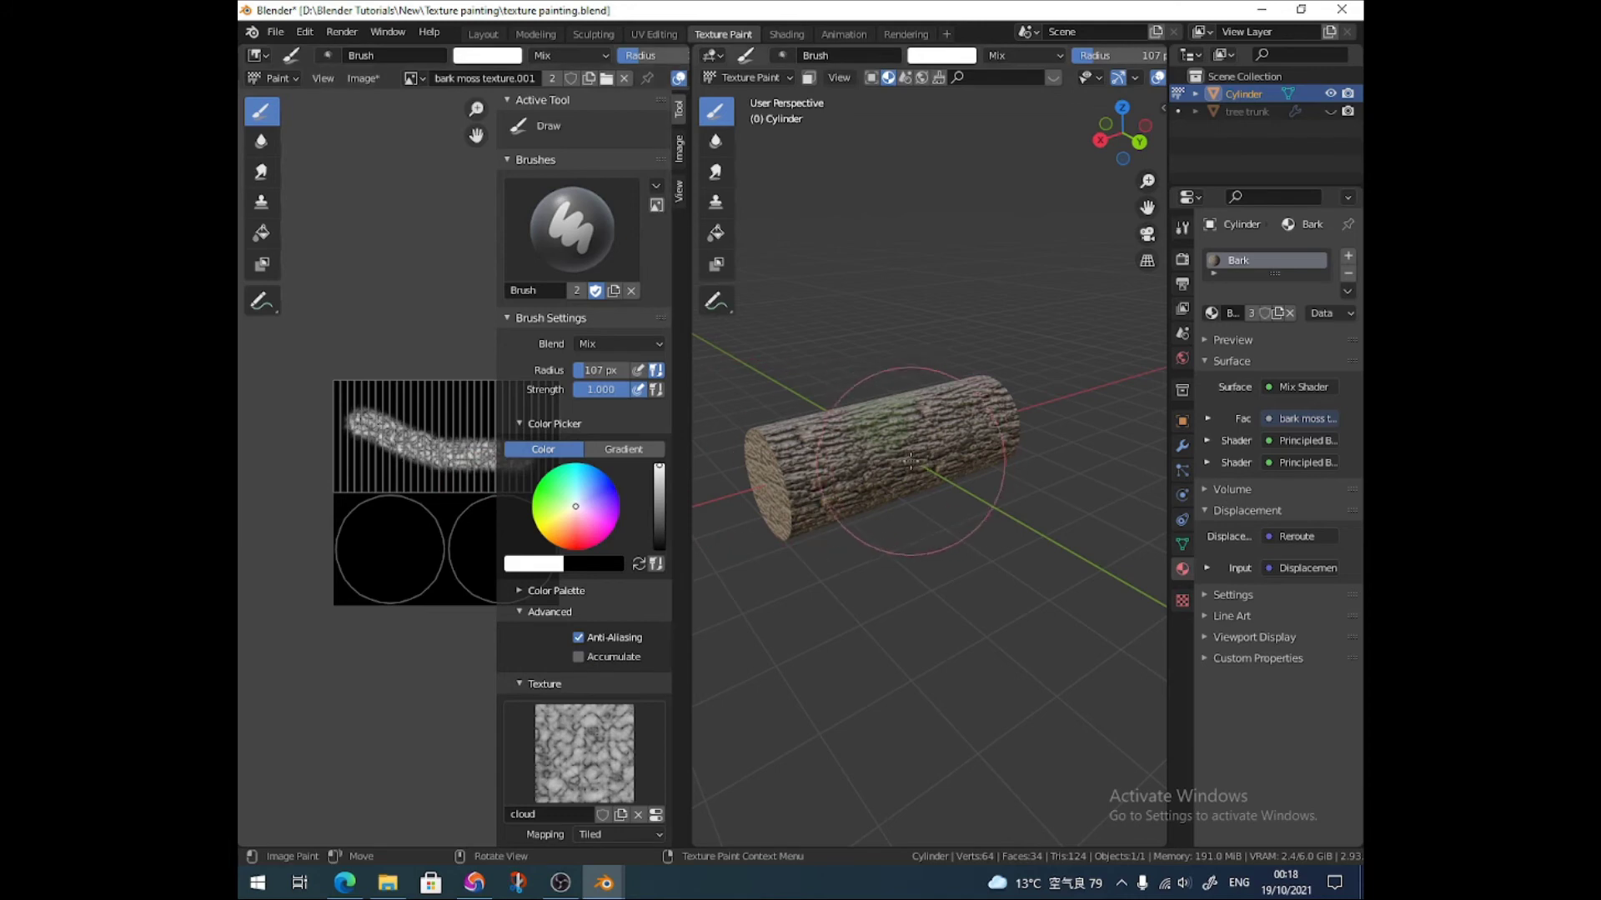
{"action": "left_click", "coordinate": [1182, 601]}
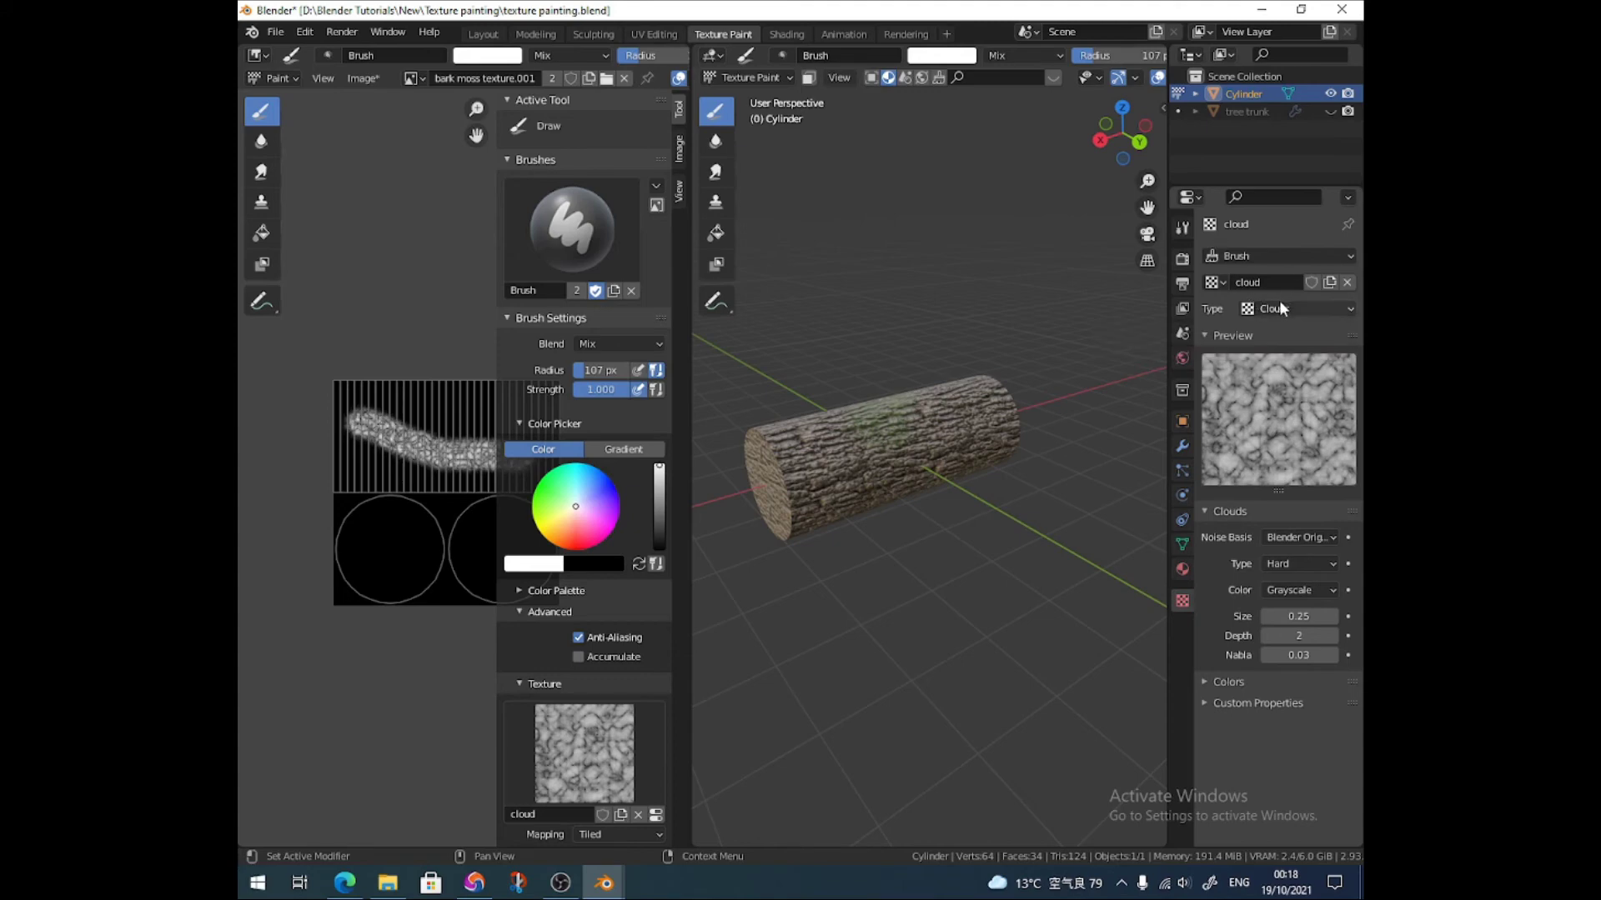
- Keep Clouds as the brush texture type and orbit the view around the log
{"action": "left_click", "coordinate": [1308, 308]}
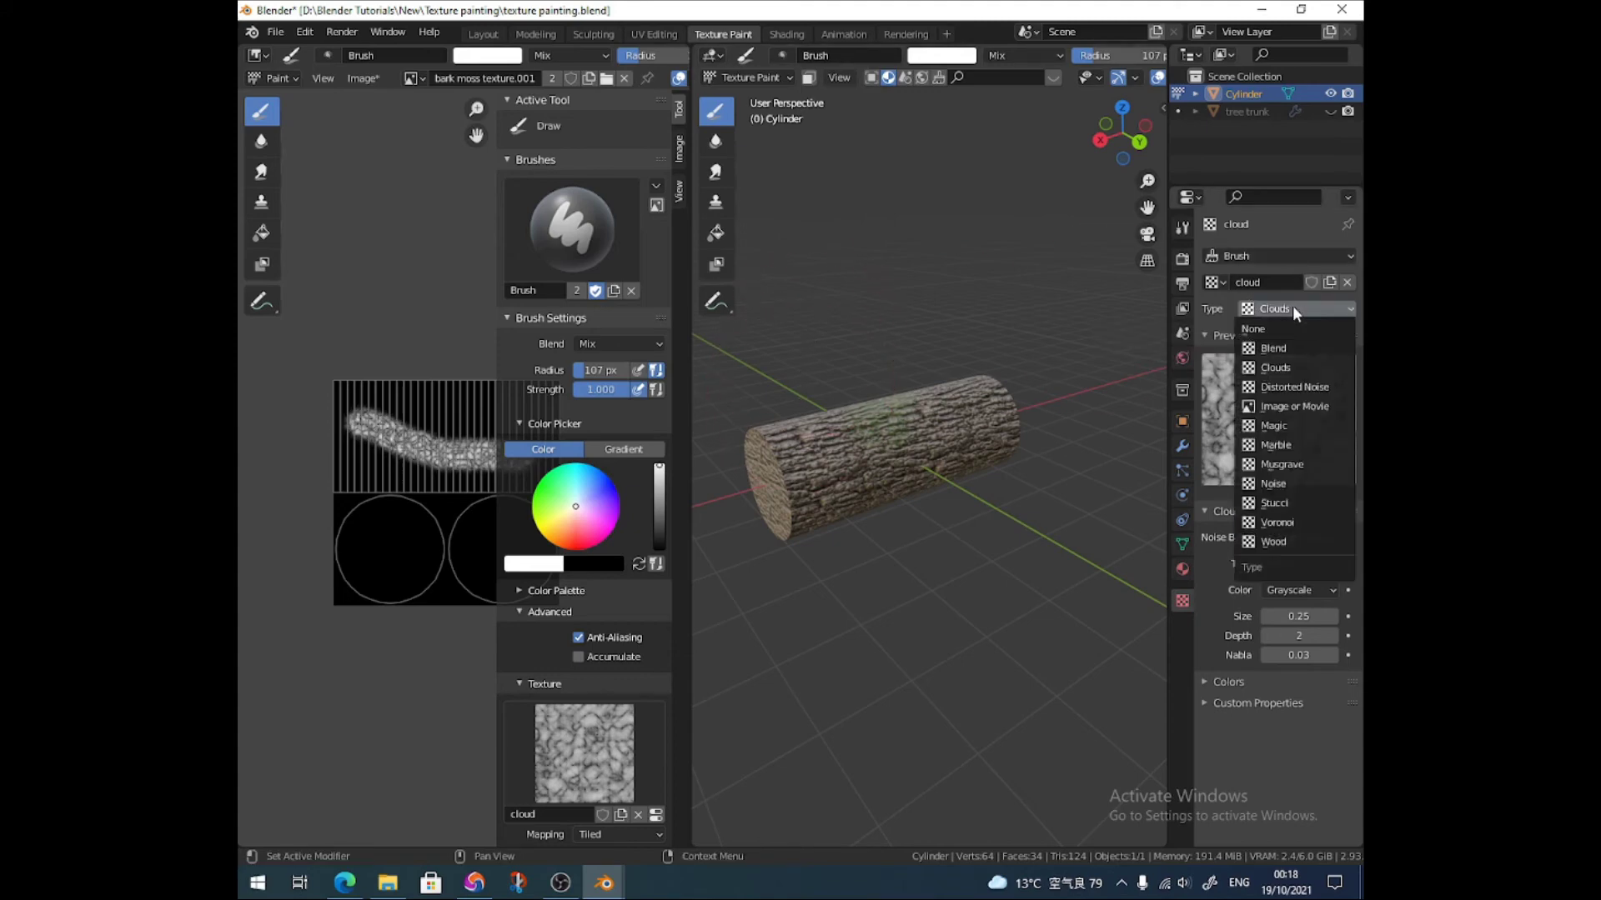
{"action": "left_click", "coordinate": [1270, 366]}
{"action": "scroll", "coordinate": [834, 441], "scroll_direction": "up", "scroll_amount": 3}
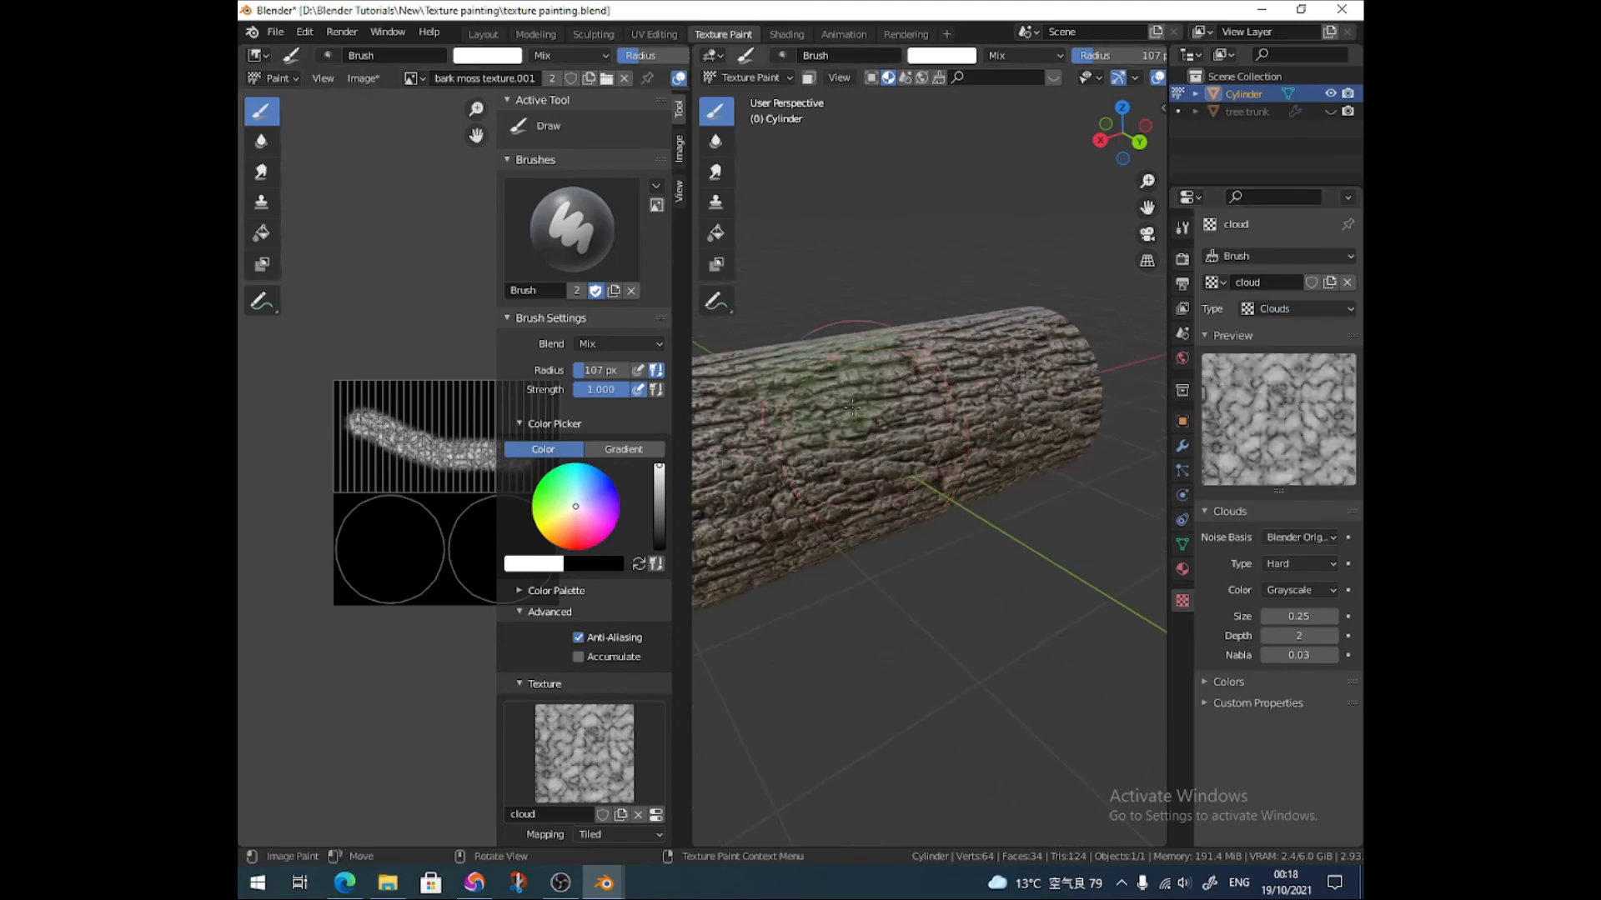
{"action": "middle_click_drag", "start_coordinate": [859, 446], "coordinate": [970, 475]}
{"action": "scroll", "coordinate": [970, 475], "scroll_direction": "down", "scroll_amount": 3}
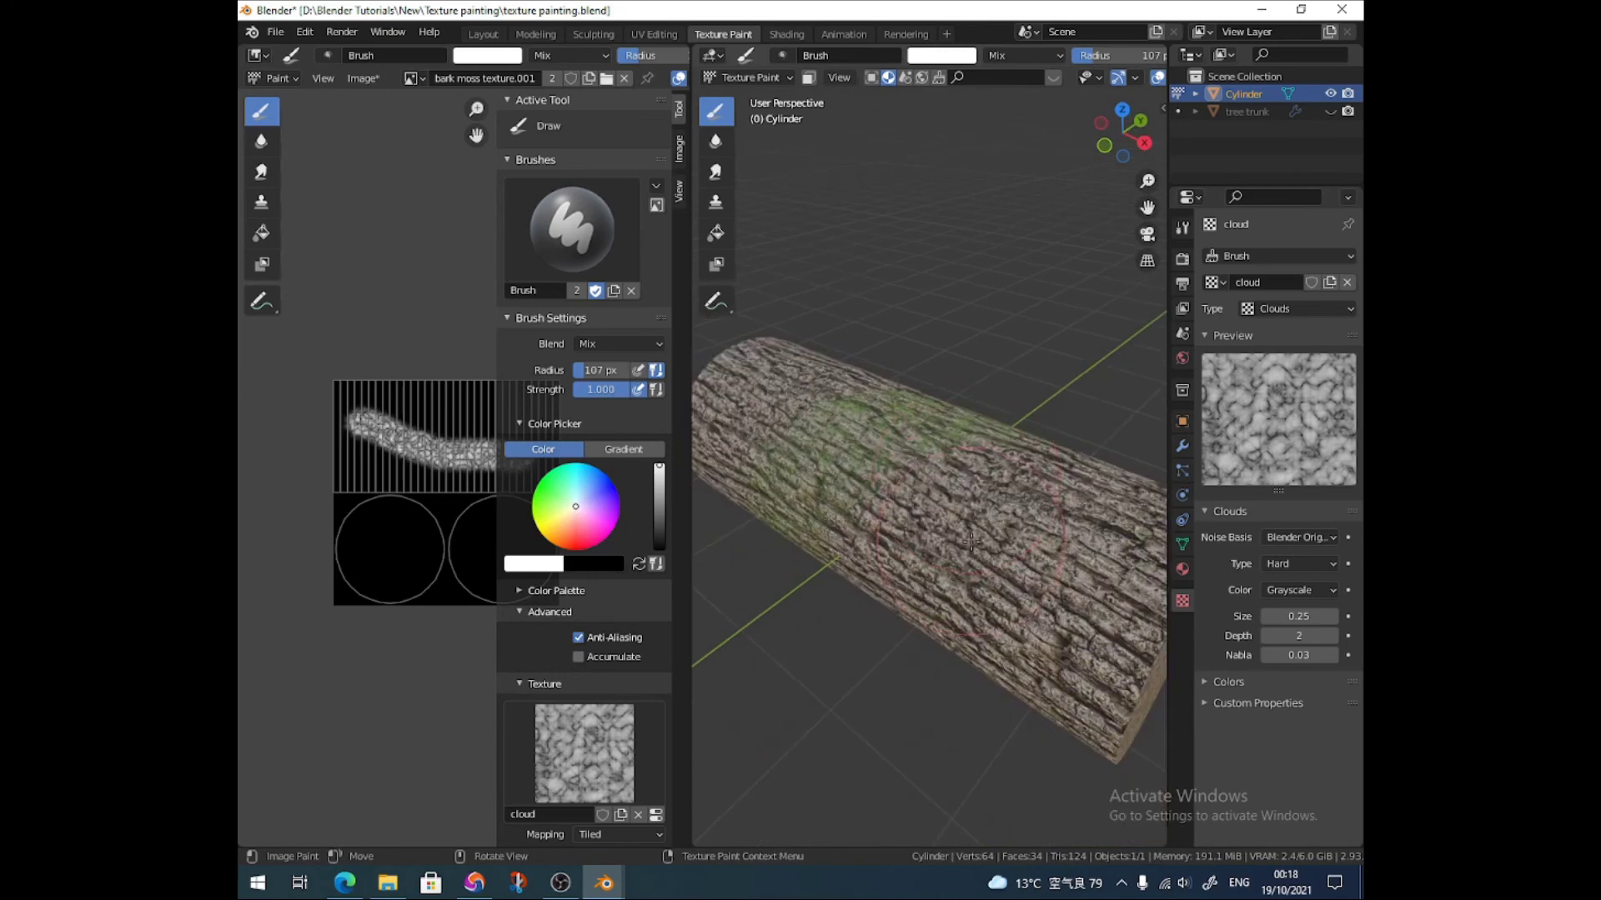
- Shrink the brush to 45 px and paint moss patches along the log and over its end cap
{"action": "key", "text": "f"}
{"action": "left_click", "coordinate": [925, 519]}
{"action": "mouse_move", "coordinate": [997, 621]}
{"action": "left_mouse_down"}
{"action": "mouse_move", "coordinate": [1035, 596]}
{"action": "mouse_move", "coordinate": [1020, 615]}
{"action": "mouse_move", "coordinate": [1044, 508]}
{"action": "mouse_move", "coordinate": [983, 489]}
{"action": "mouse_move", "coordinate": [1026, 579]}
{"action": "left_mouse_up"}
{"action": "key", "text": "ctrl+z"}
{"action": "middle_click_drag", "start_coordinate": [1025, 580], "coordinate": [1013, 499]}
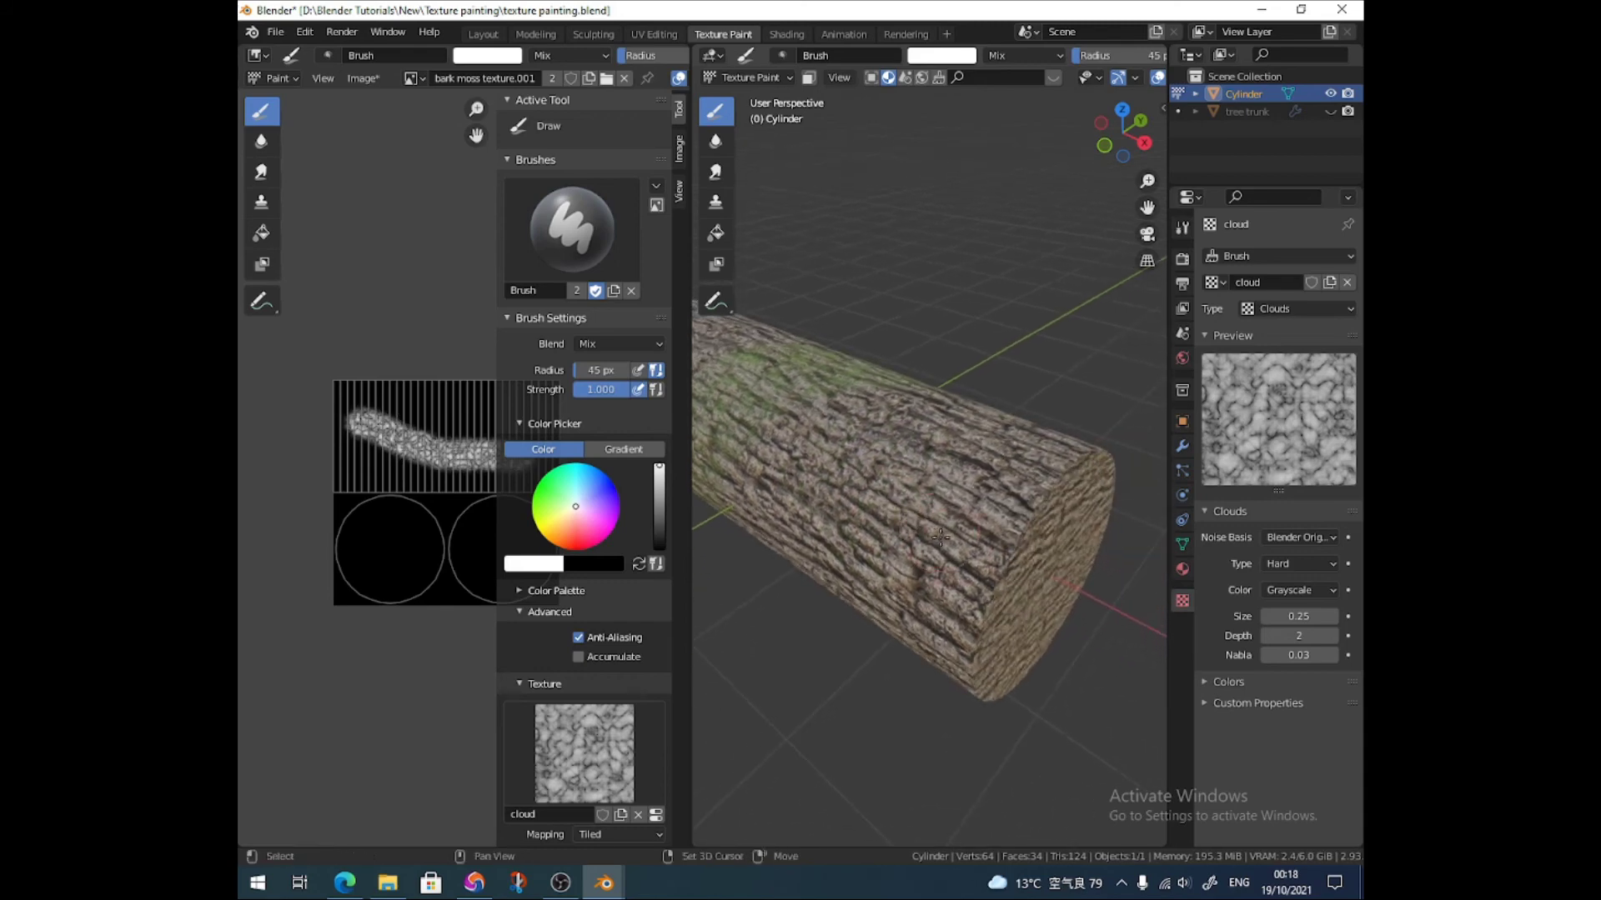
{"action": "left_click_drag", "start_coordinate": [1013, 498], "coordinate": [917, 572]}
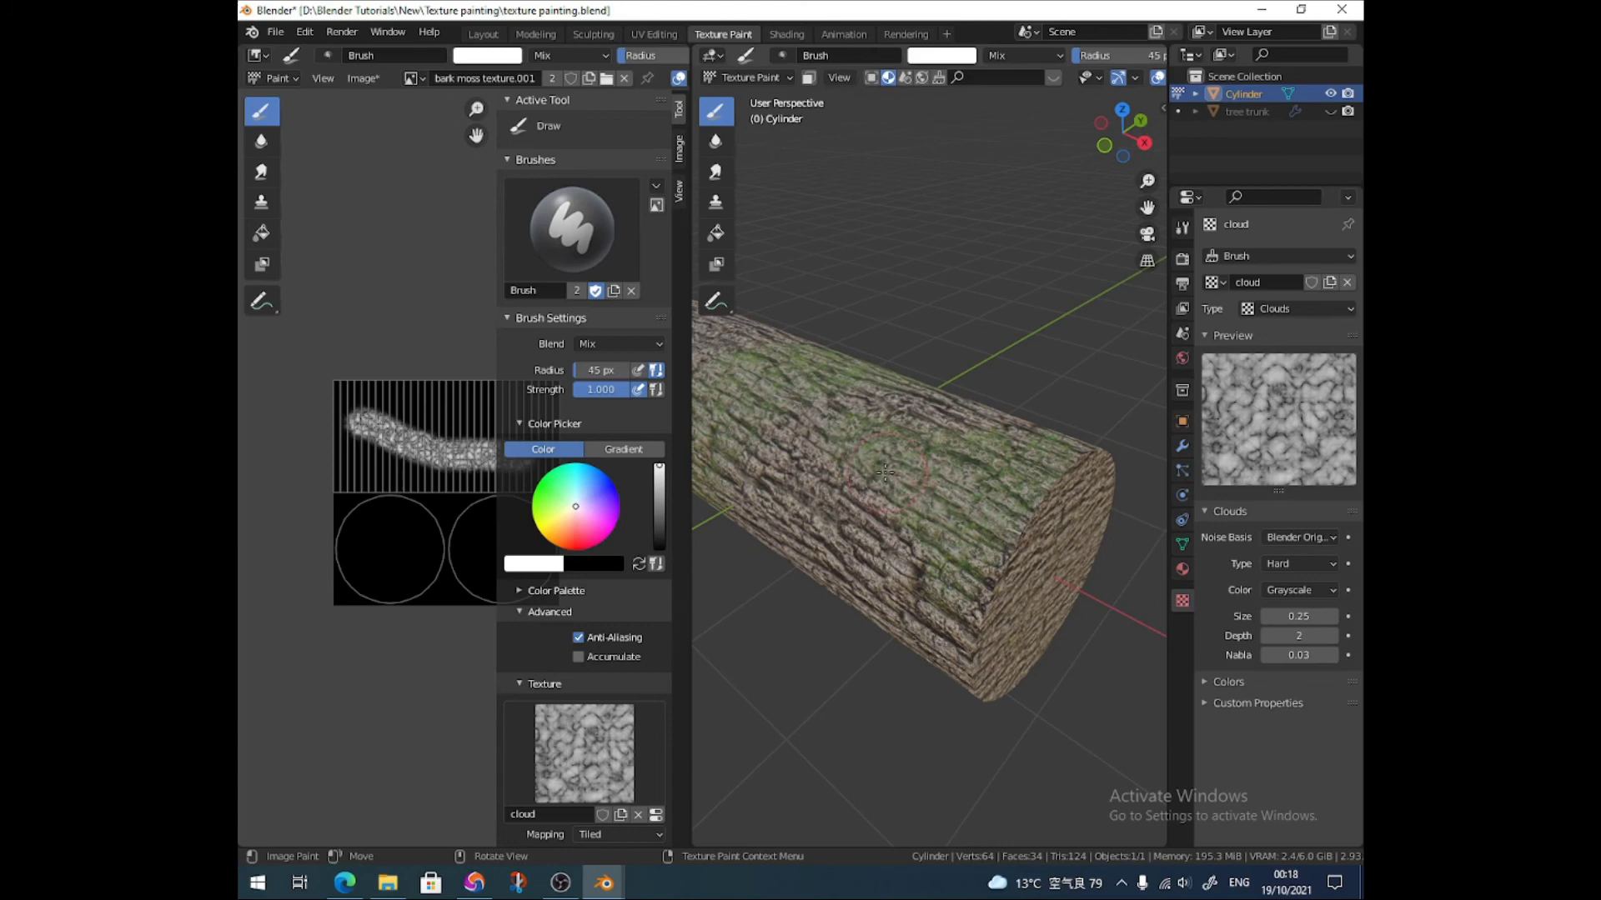
{"action": "left_click_drag", "start_coordinate": [905, 455], "coordinate": [880, 433]}
{"action": "mouse_move", "coordinate": [869, 421]}
{"action": "middle_mouse_down"}
{"action": "mouse_move", "coordinate": [842, 455]}
{"action": "mouse_move", "coordinate": [903, 502]}
{"action": "middle_mouse_up"}
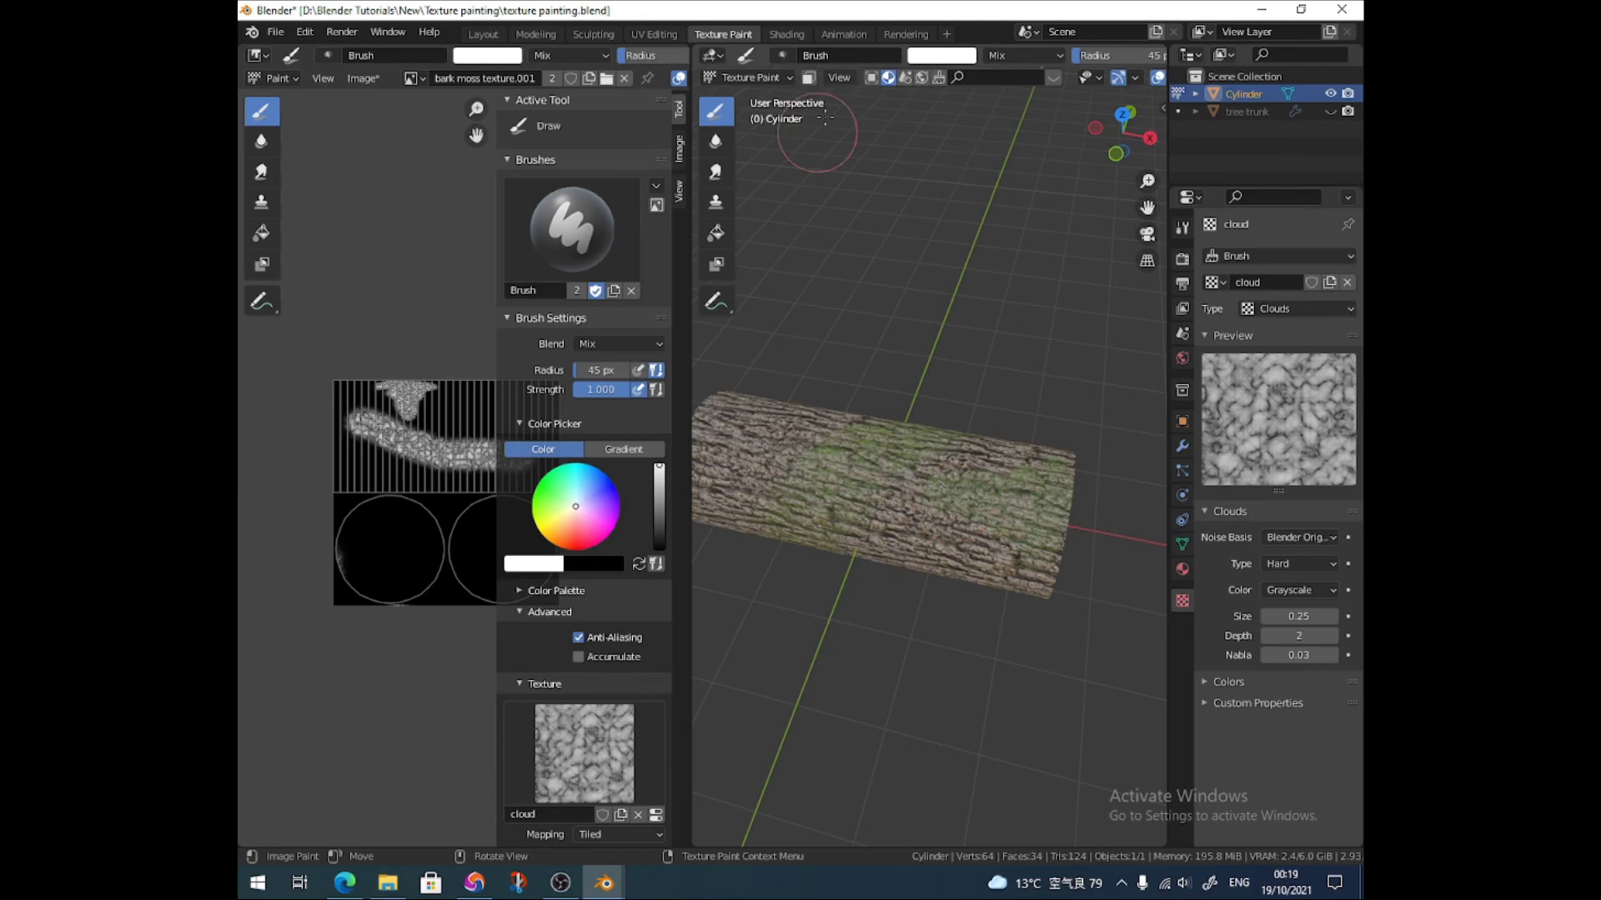
- Switch to the Shading workspace, center the node tree, and orbit the viewport around the mossy log
{"action": "left_click", "coordinate": [782, 33]}
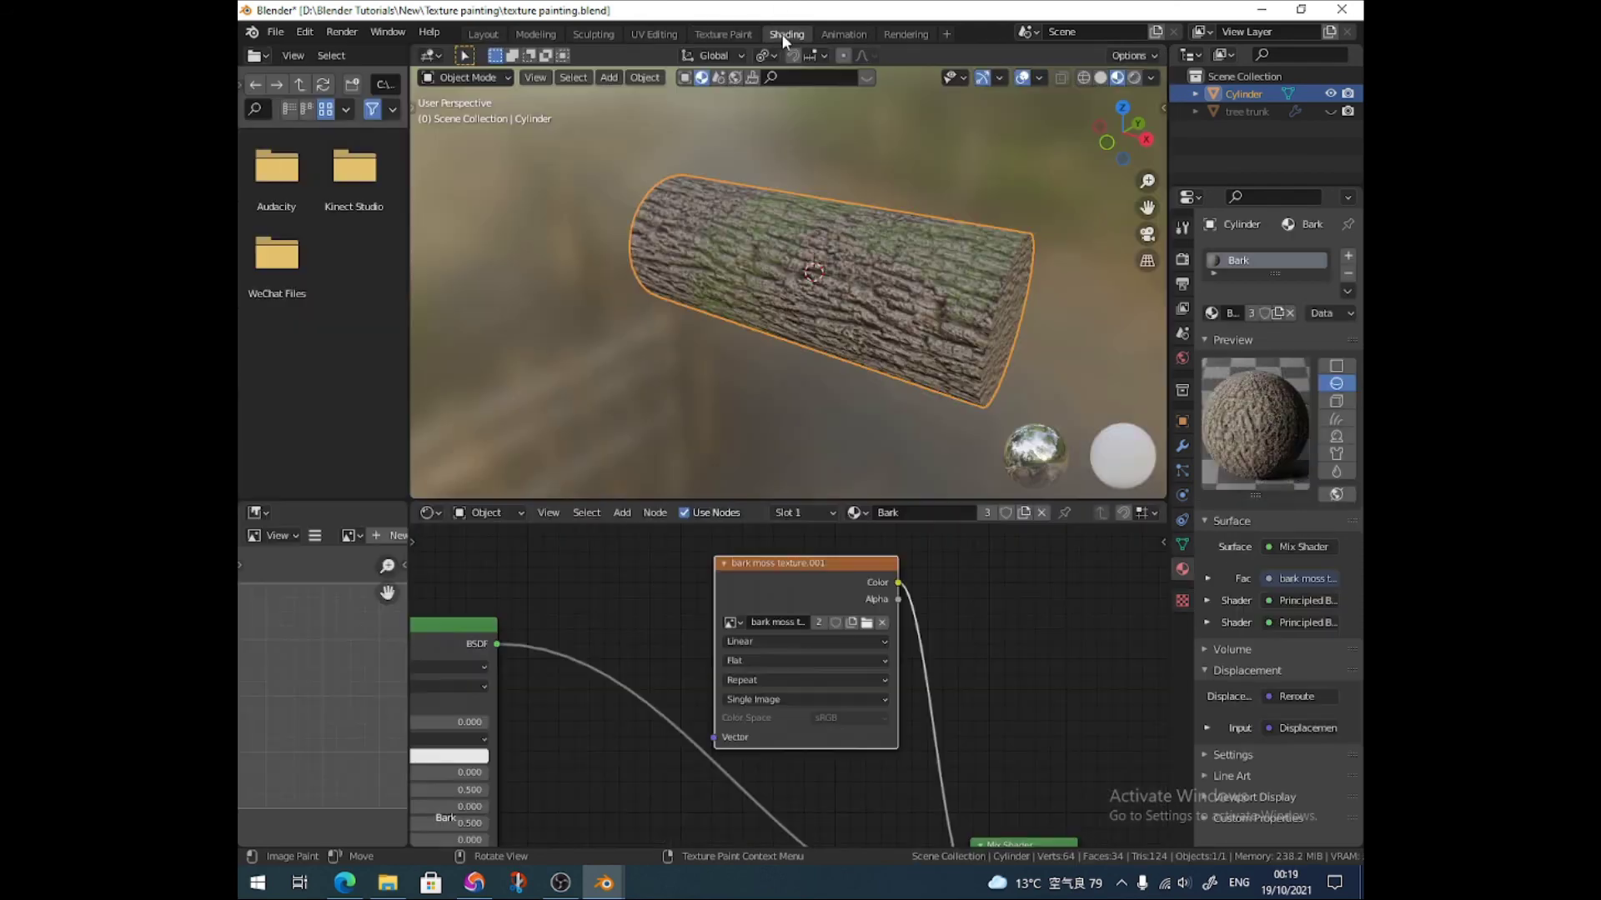
{"action": "scroll", "coordinate": [812, 617], "scroll_direction": "down", "scroll_amount": 3}
{"action": "middle_click_drag", "start_coordinate": [858, 653], "coordinate": [897, 817]}
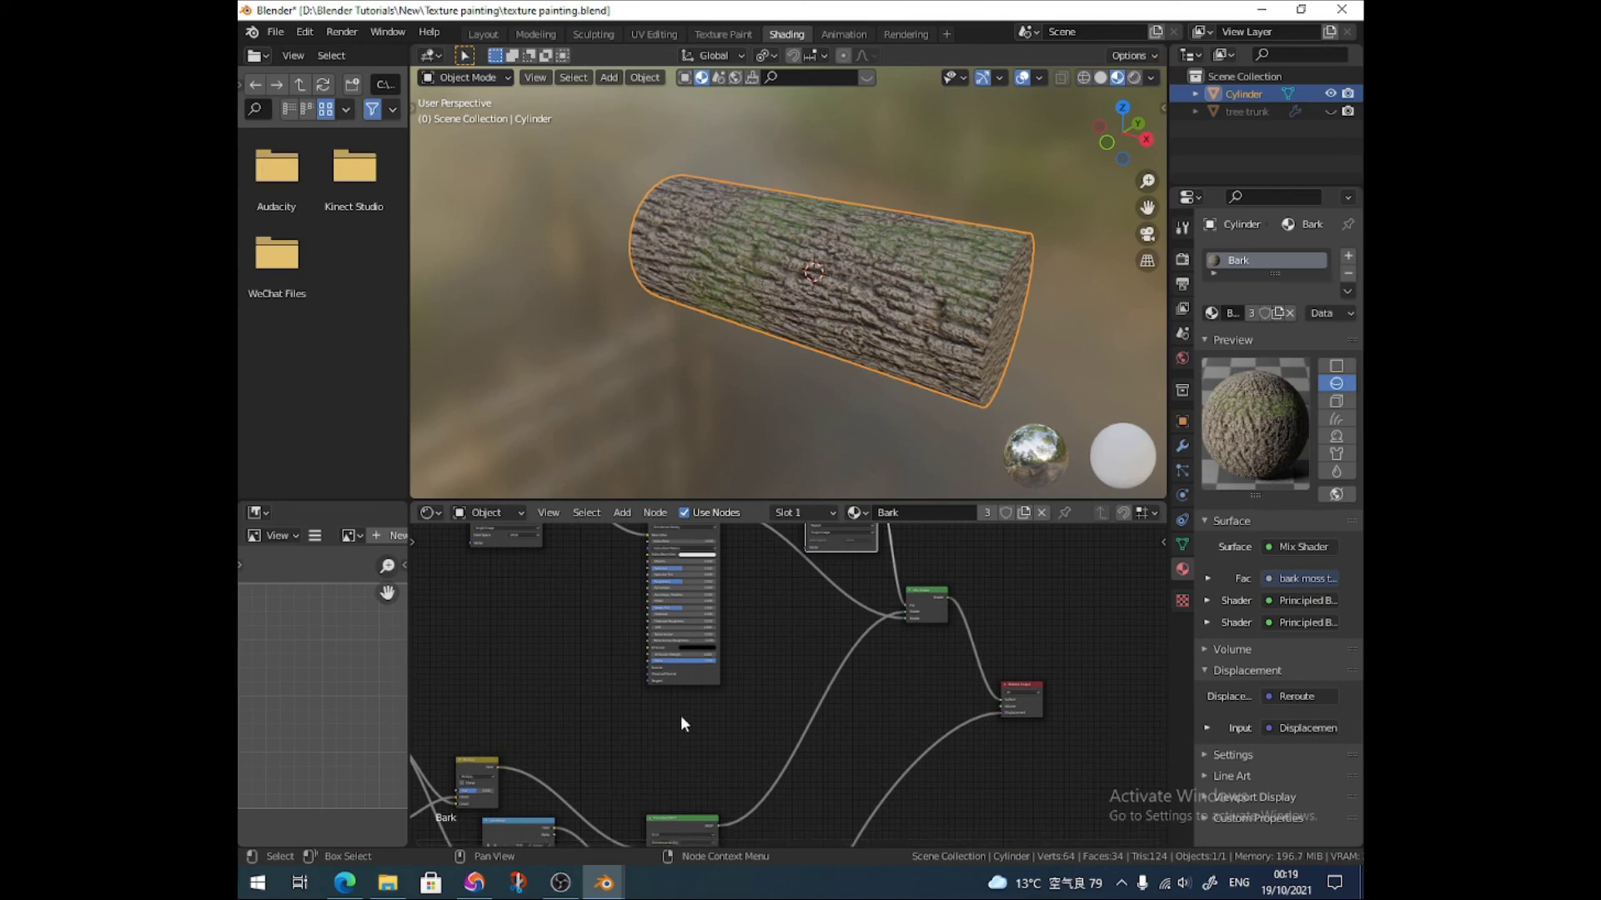
{"action": "middle_click_drag", "start_coordinate": [646, 608], "coordinate": [642, 688]}
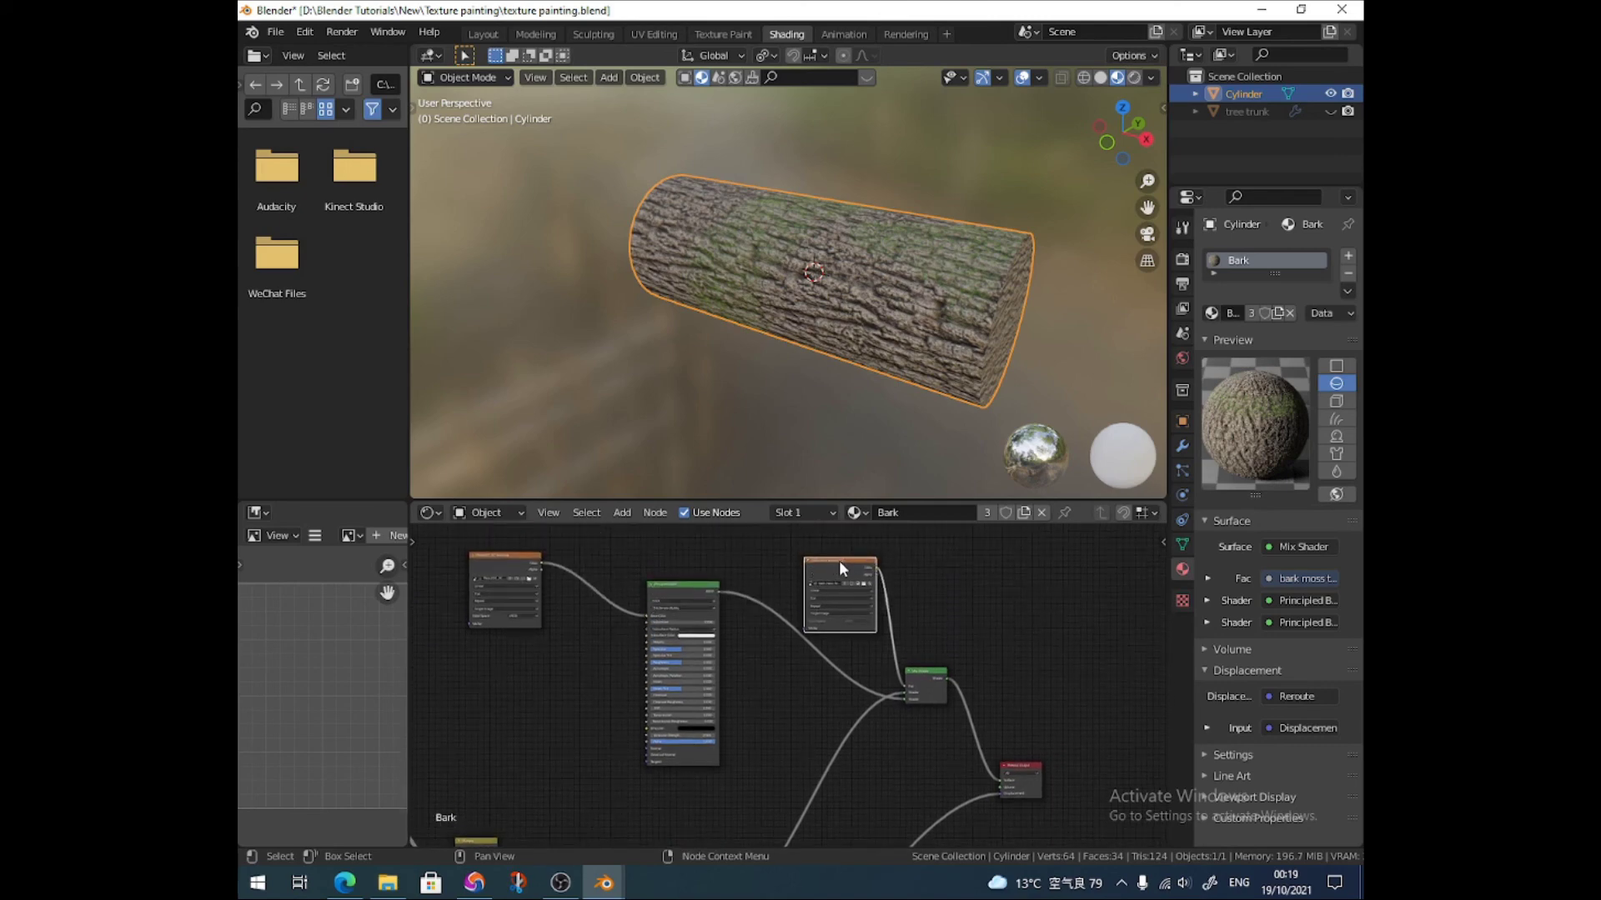
{"action": "mouse_move", "coordinate": [851, 298]}
{"action": "middle_mouse_down"}
{"action": "mouse_move", "coordinate": [813, 265]}
{"action": "mouse_move", "coordinate": [846, 320]}
{"action": "mouse_move", "coordinate": [827, 302]}
{"action": "mouse_move", "coordinate": [807, 378]}
{"action": "mouse_move", "coordinate": [846, 317]}
{"action": "middle_mouse_up"}
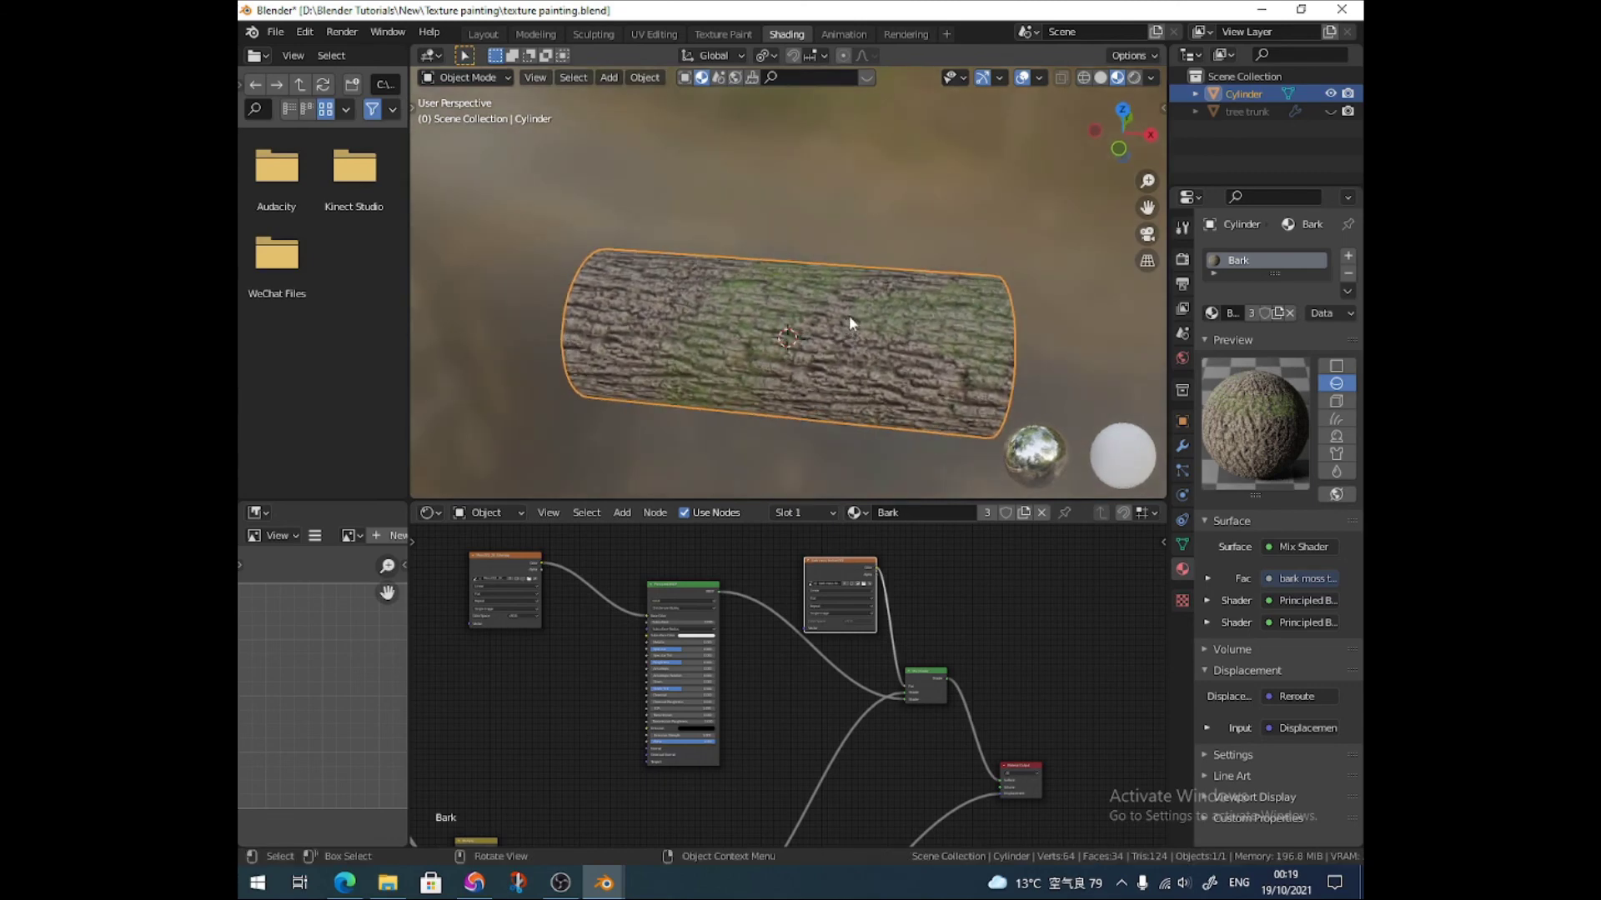